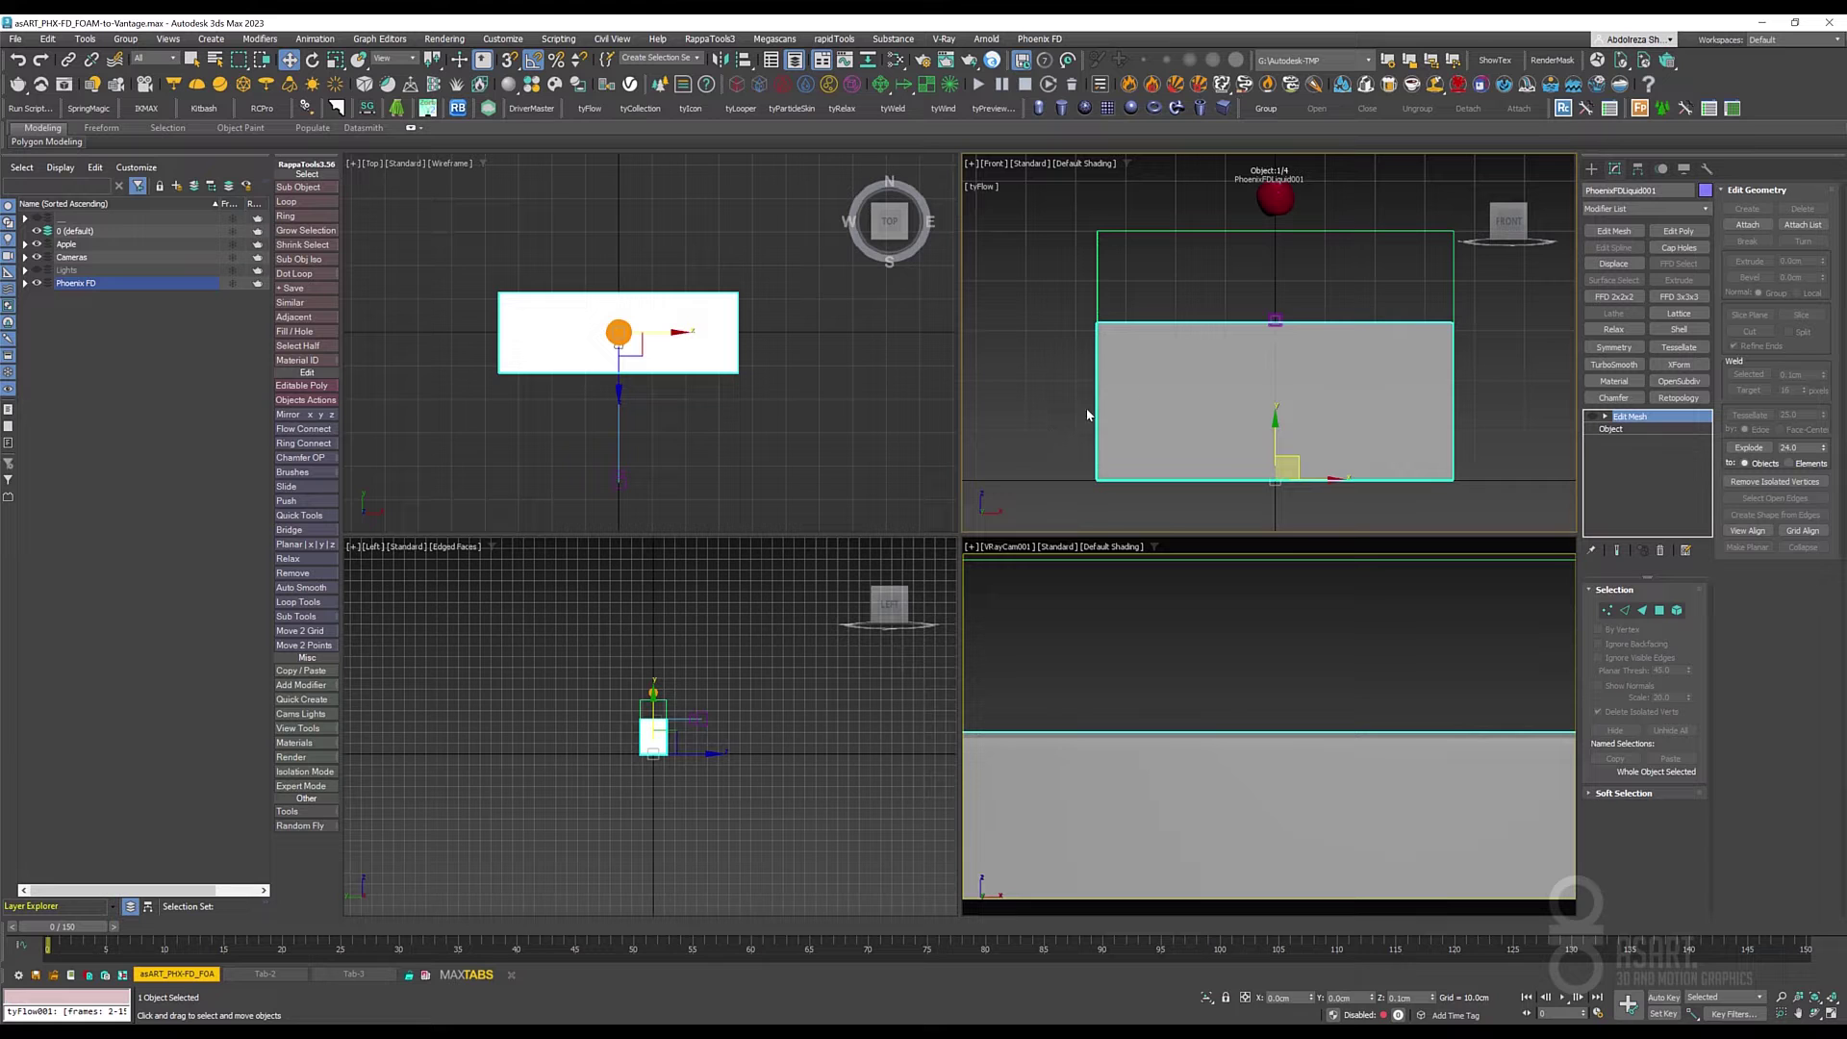
Scrub the splash simulation to the last frame, hide the Phoenix FD layer, and play the apple animation back to frame 0.
{"action": "left_click_drag", "start_coordinate": [73, 930], "coordinate": [1801, 931]}
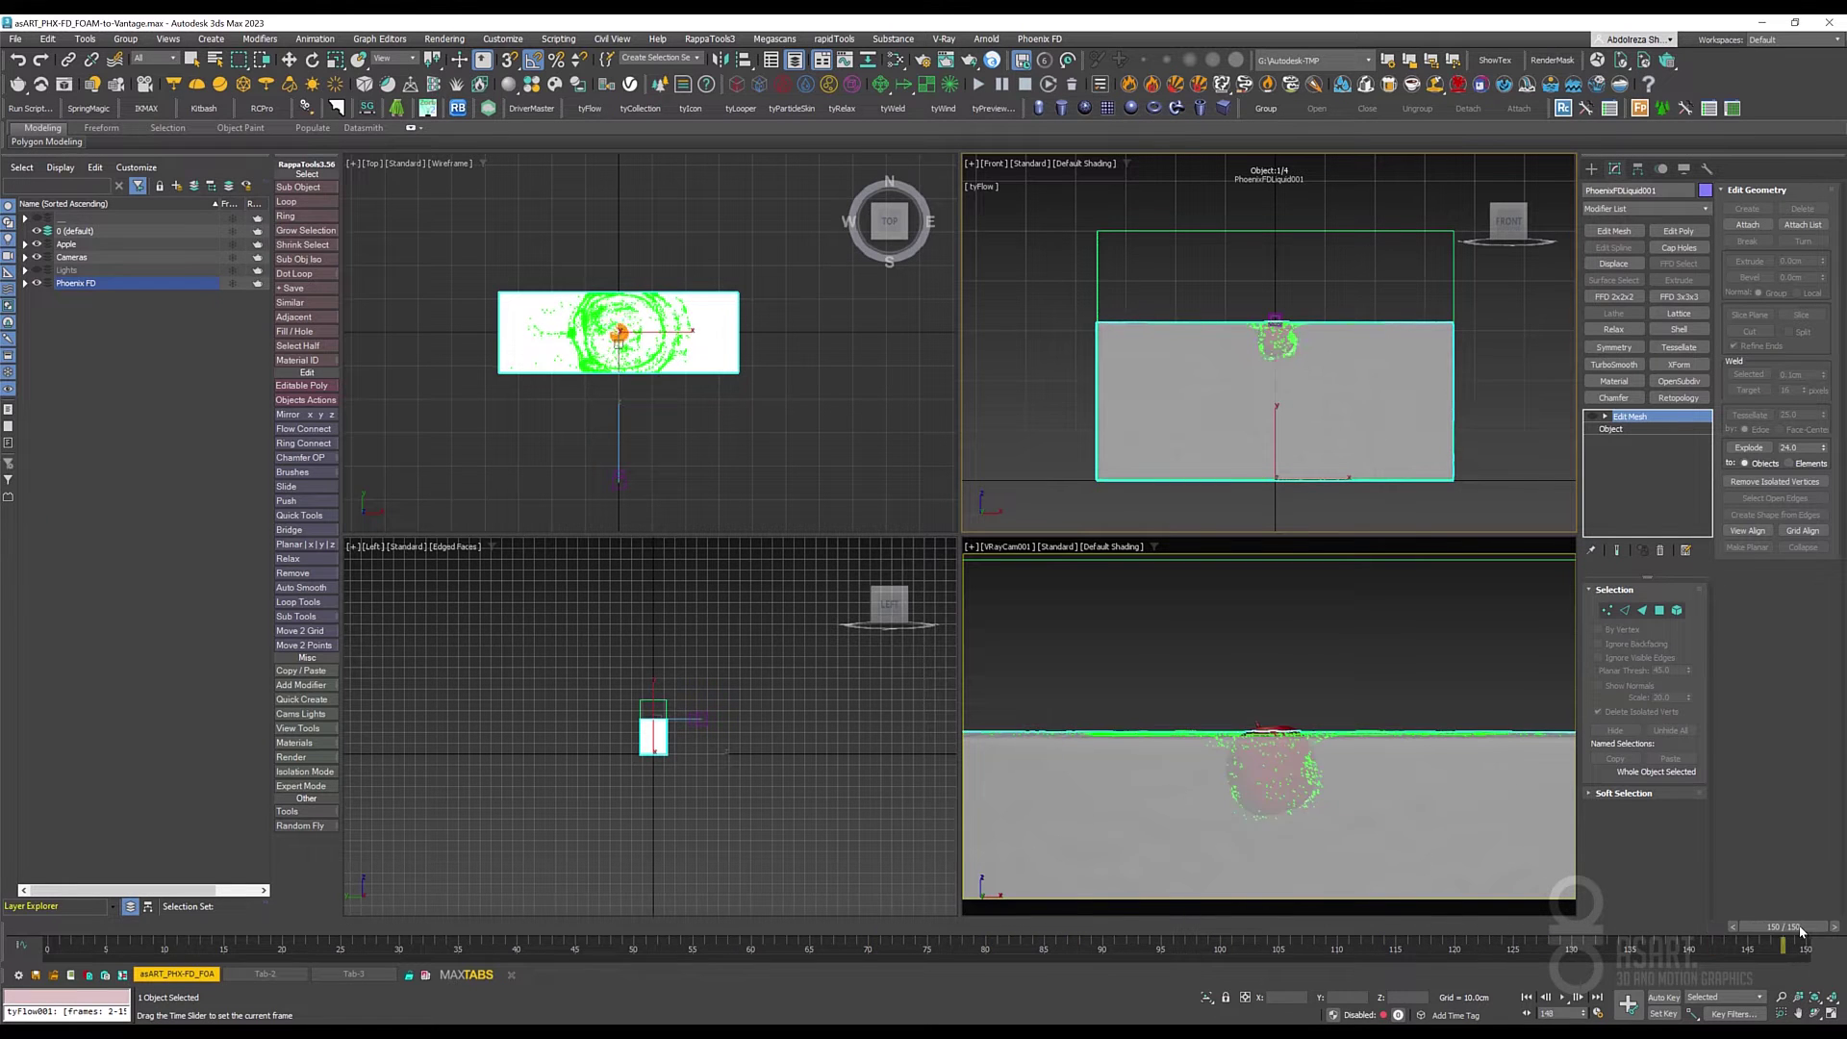
{"action": "key", "text": "w"}
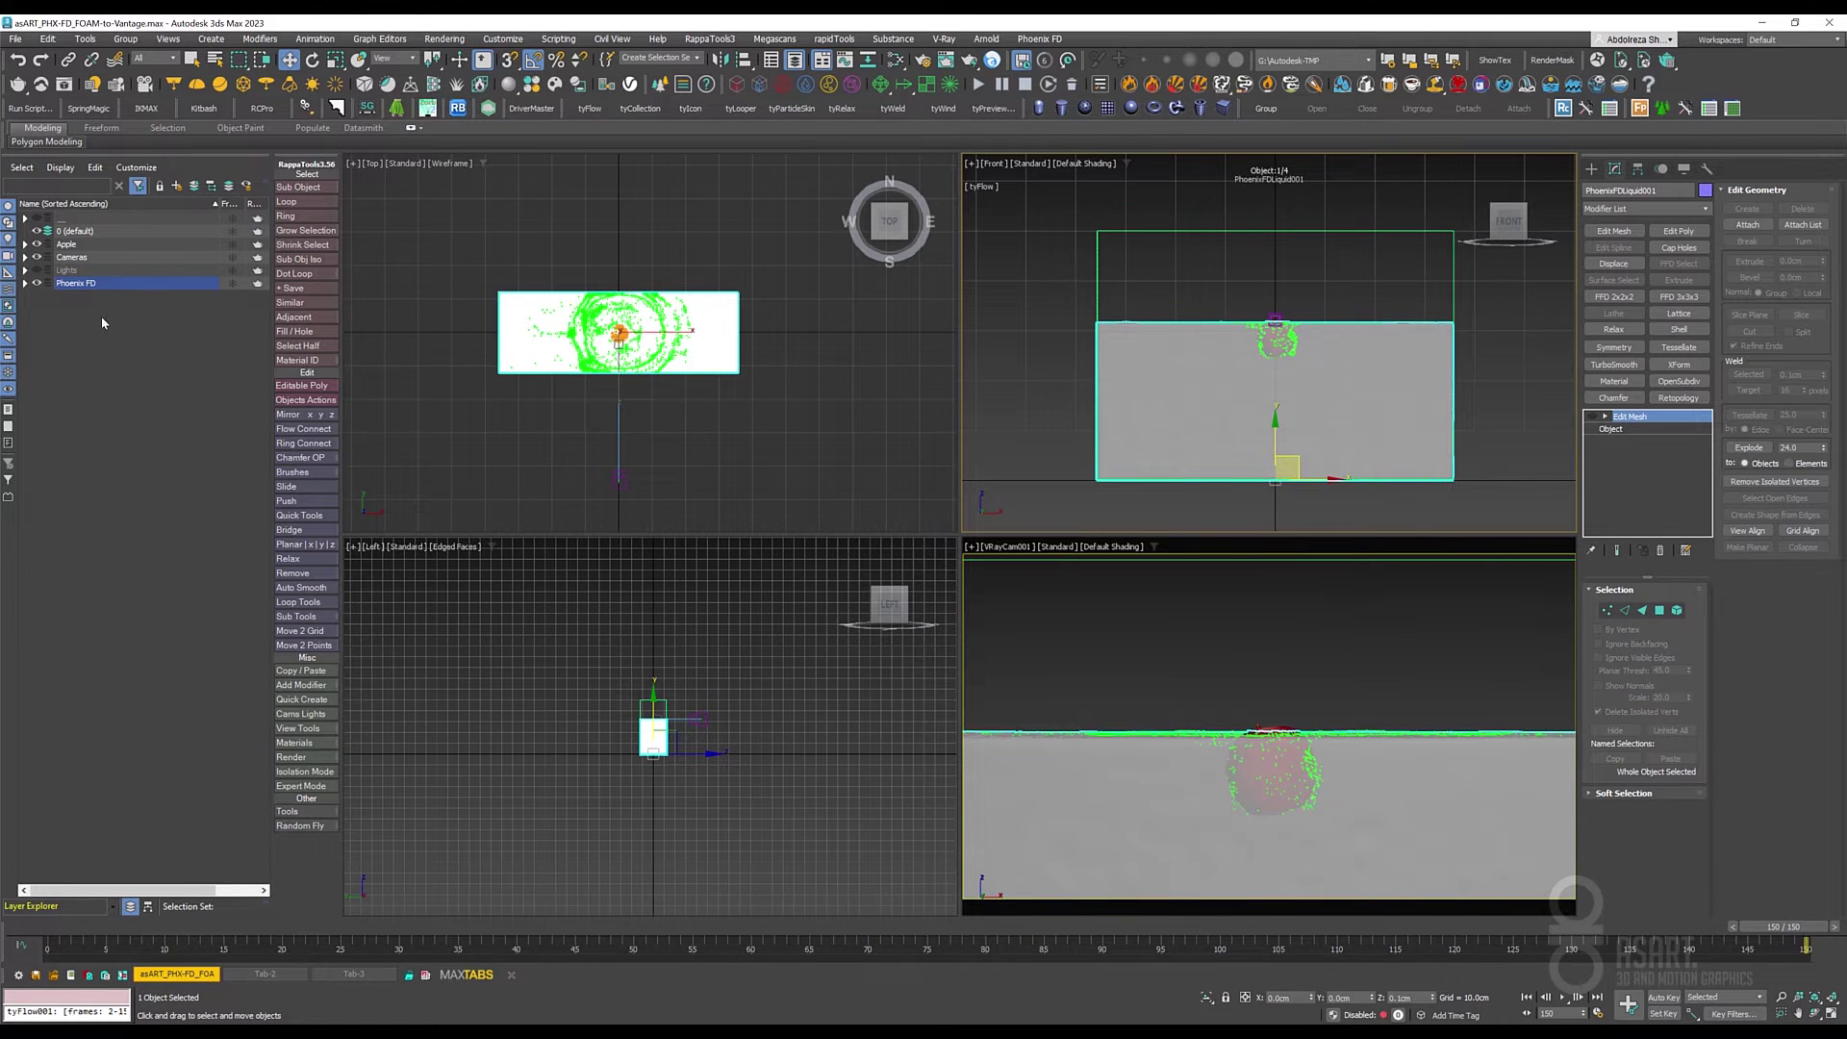
{"action": "left_click", "coordinate": [37, 284]}
{"action": "left_click_drag", "start_coordinate": [1785, 926], "coordinate": [300, 926]}
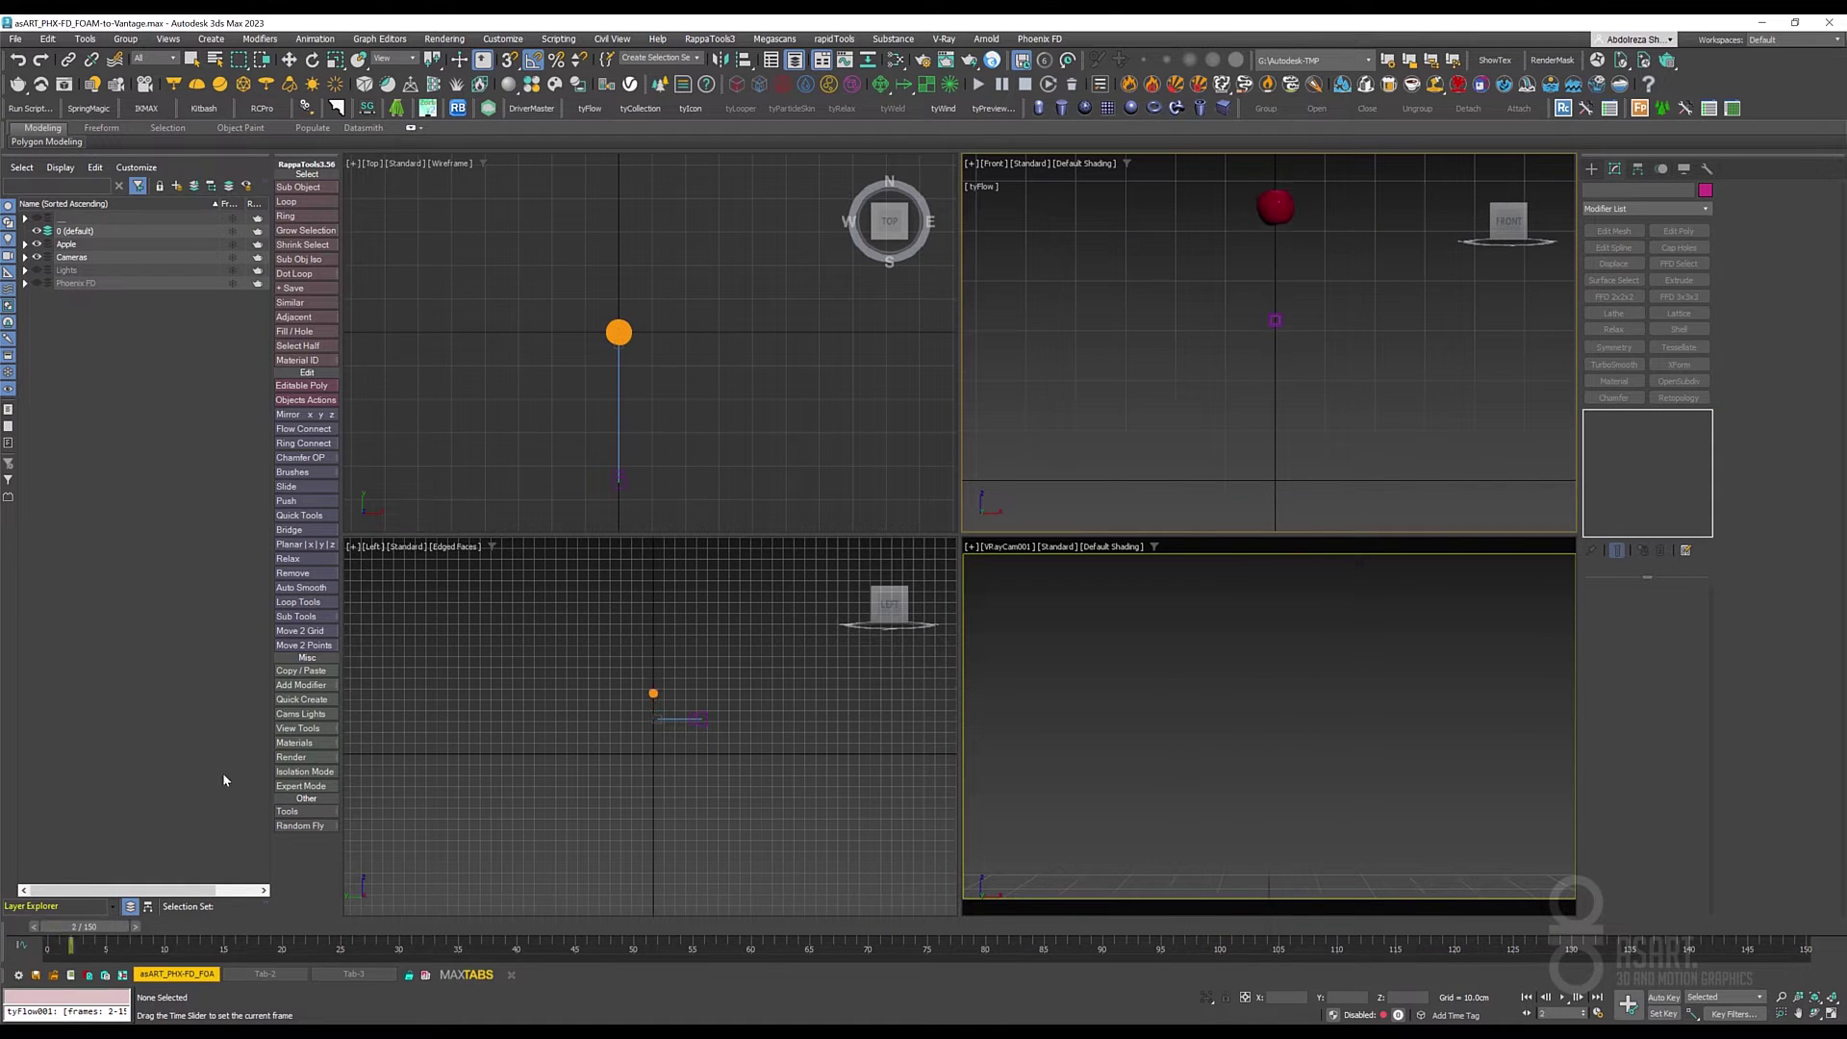
{"action": "left_click_drag", "start_coordinate": [1520, 926], "coordinate": [3, 720]}
{"action": "key", "text": "w"}
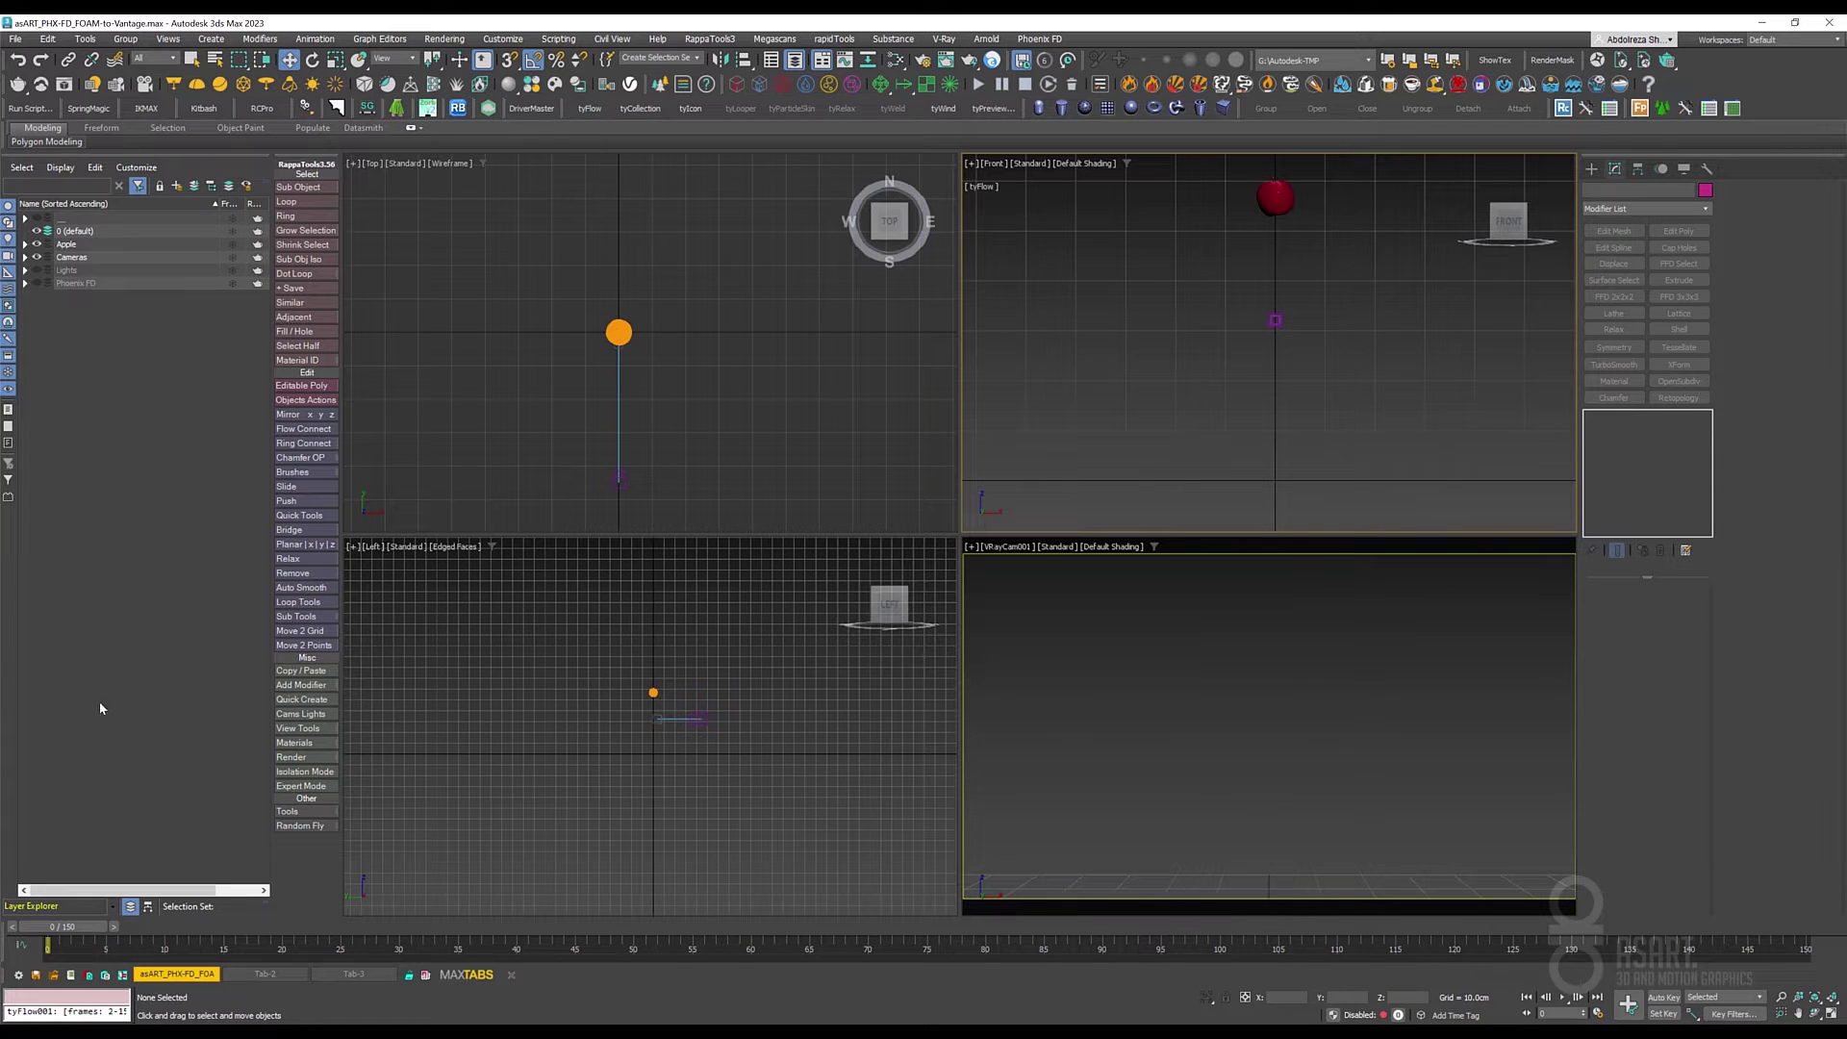
Show the Phoenix FD layer again and scrub the splash simulation forward to frame 67.
{"action": "left_click", "coordinate": [36, 283]}
{"action": "left_click_drag", "start_coordinate": [70, 930], "coordinate": [451, 933]}
{"action": "left_click_drag", "start_coordinate": [554, 978], "coordinate": [845, 957]}
{"action": "key", "text": "w"}
Select the Phoenix liquid simulator in the camera view and examine the Grid settings at its base Object level.
{"action": "left_click", "coordinate": [1083, 770]}
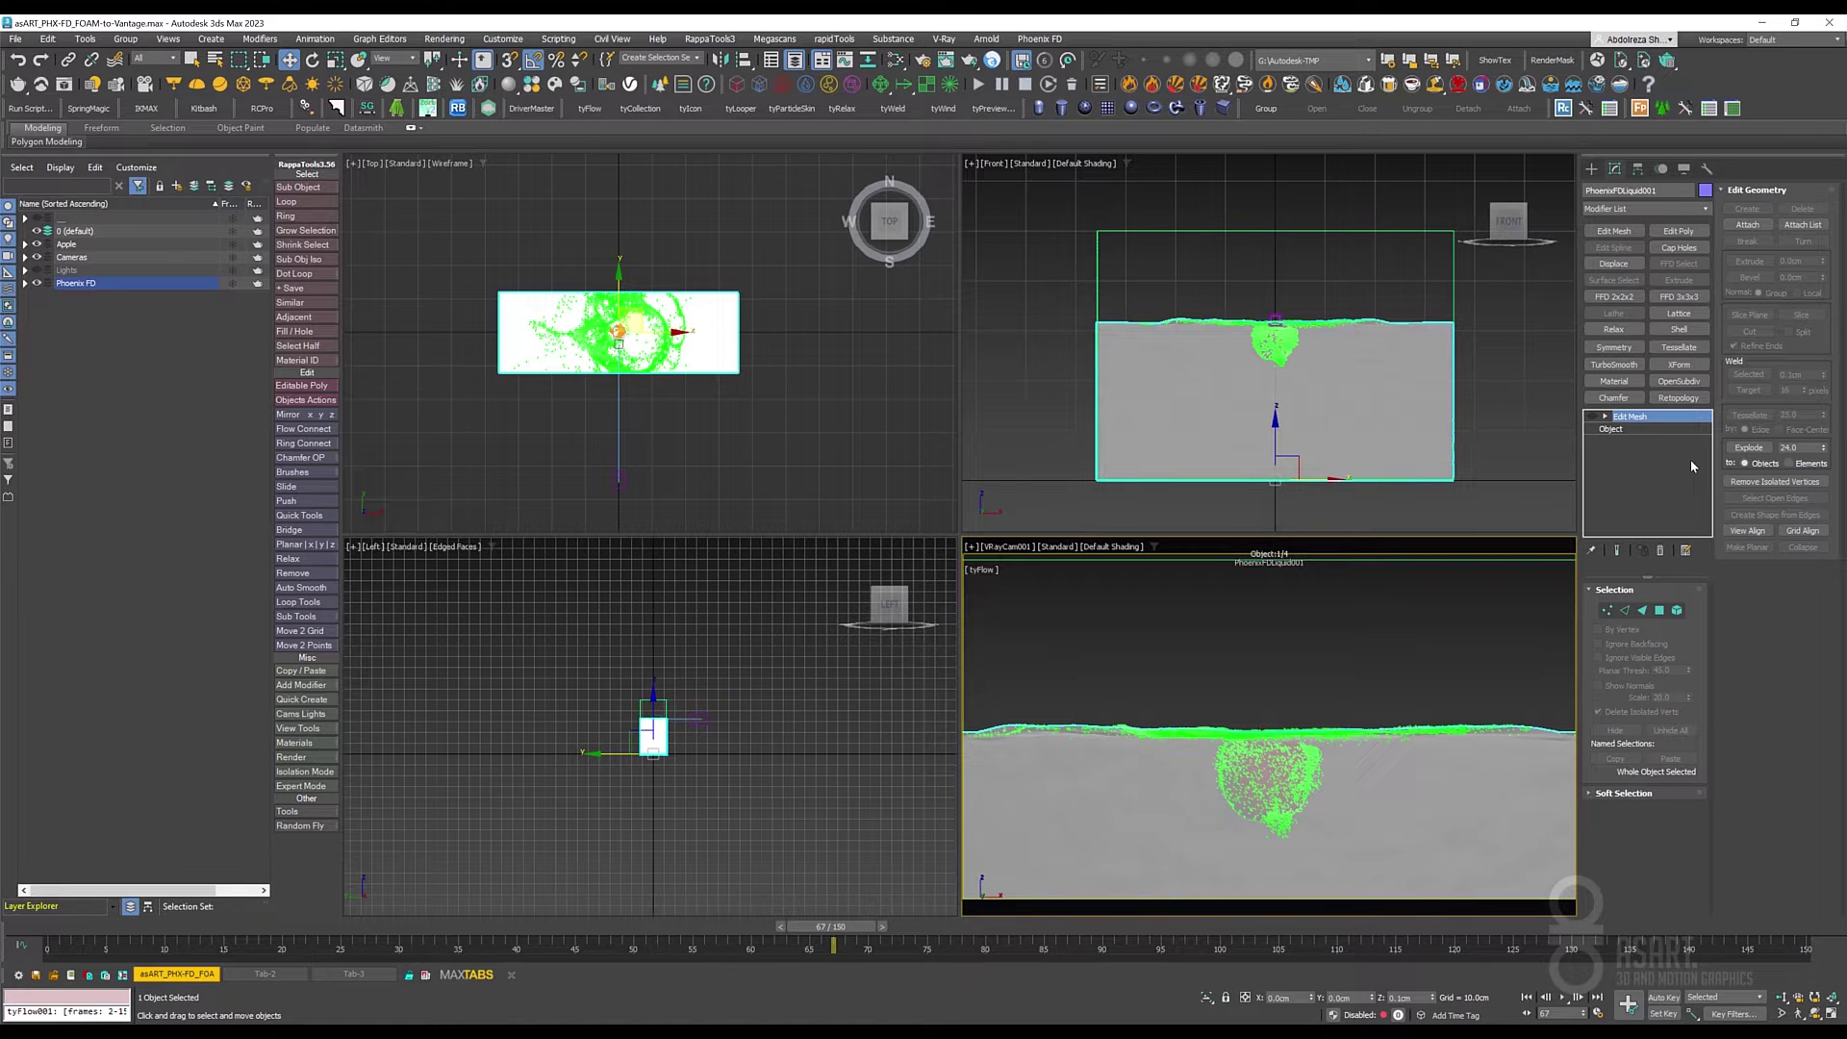
{"action": "left_click", "coordinate": [1647, 431]}
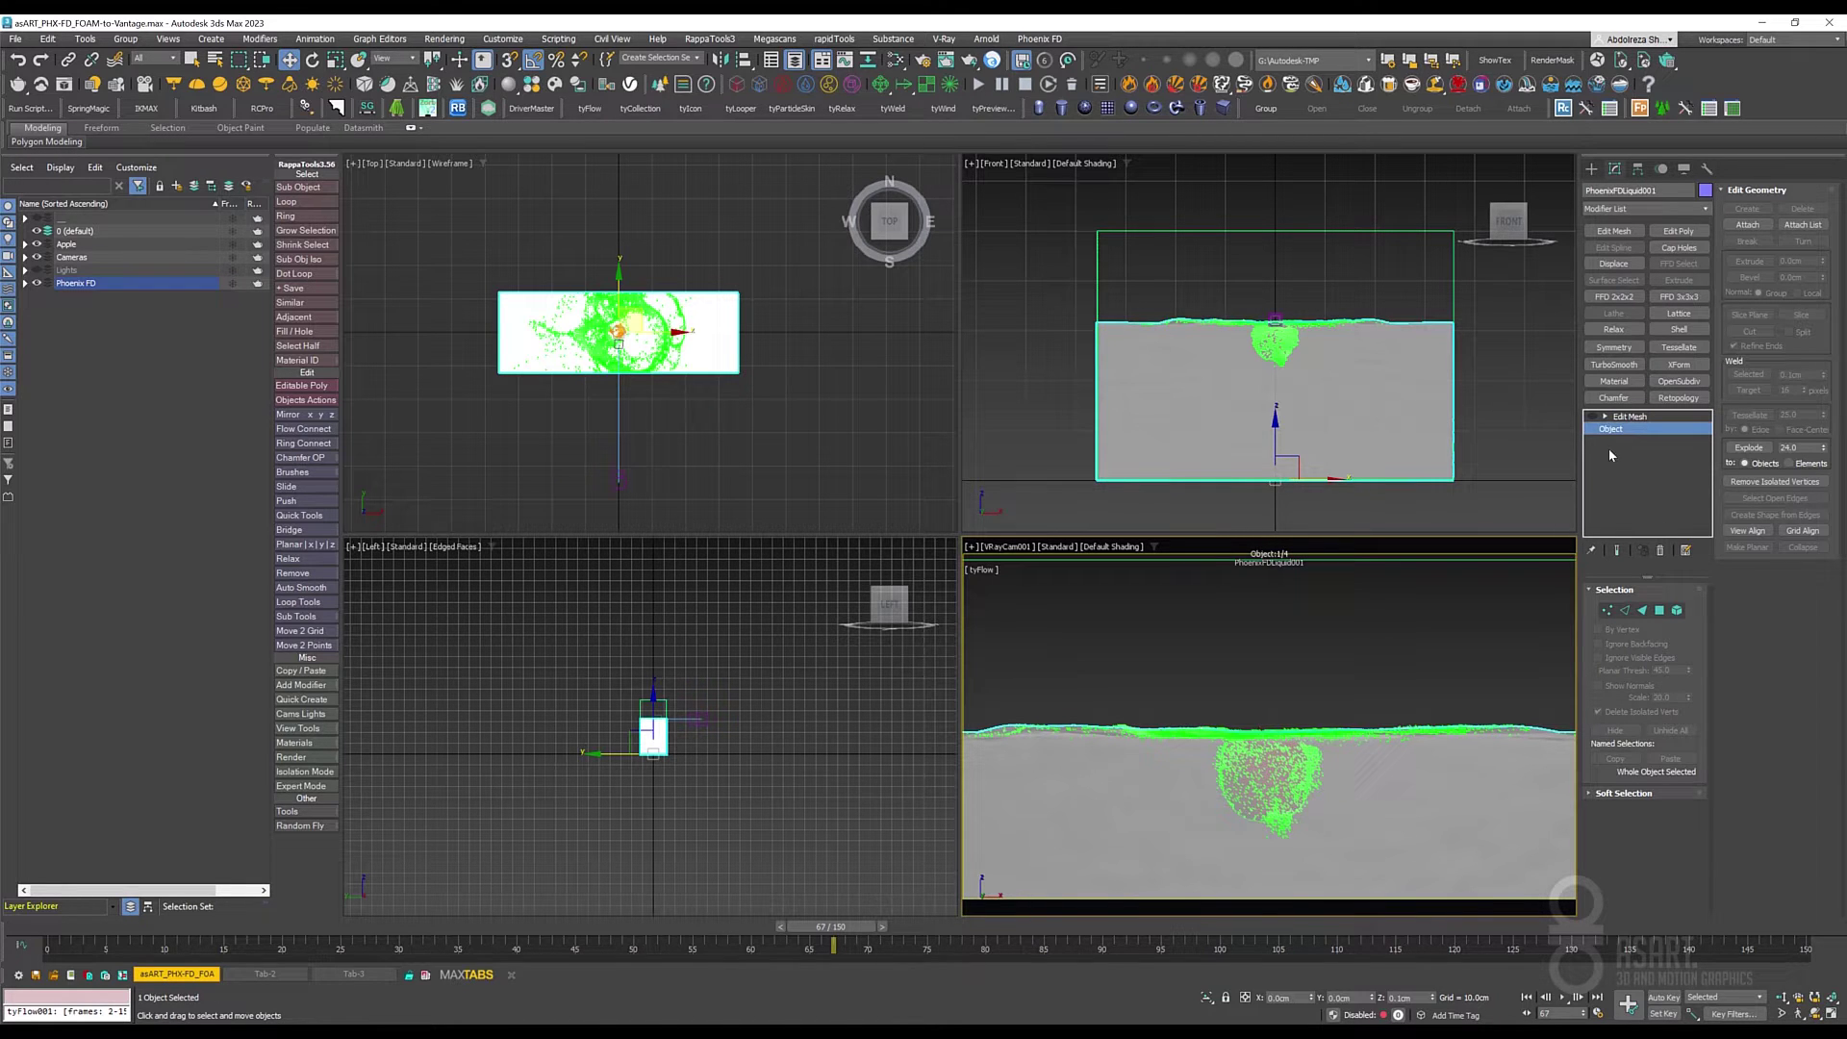
{"action": "left_click", "coordinate": [1618, 550]}
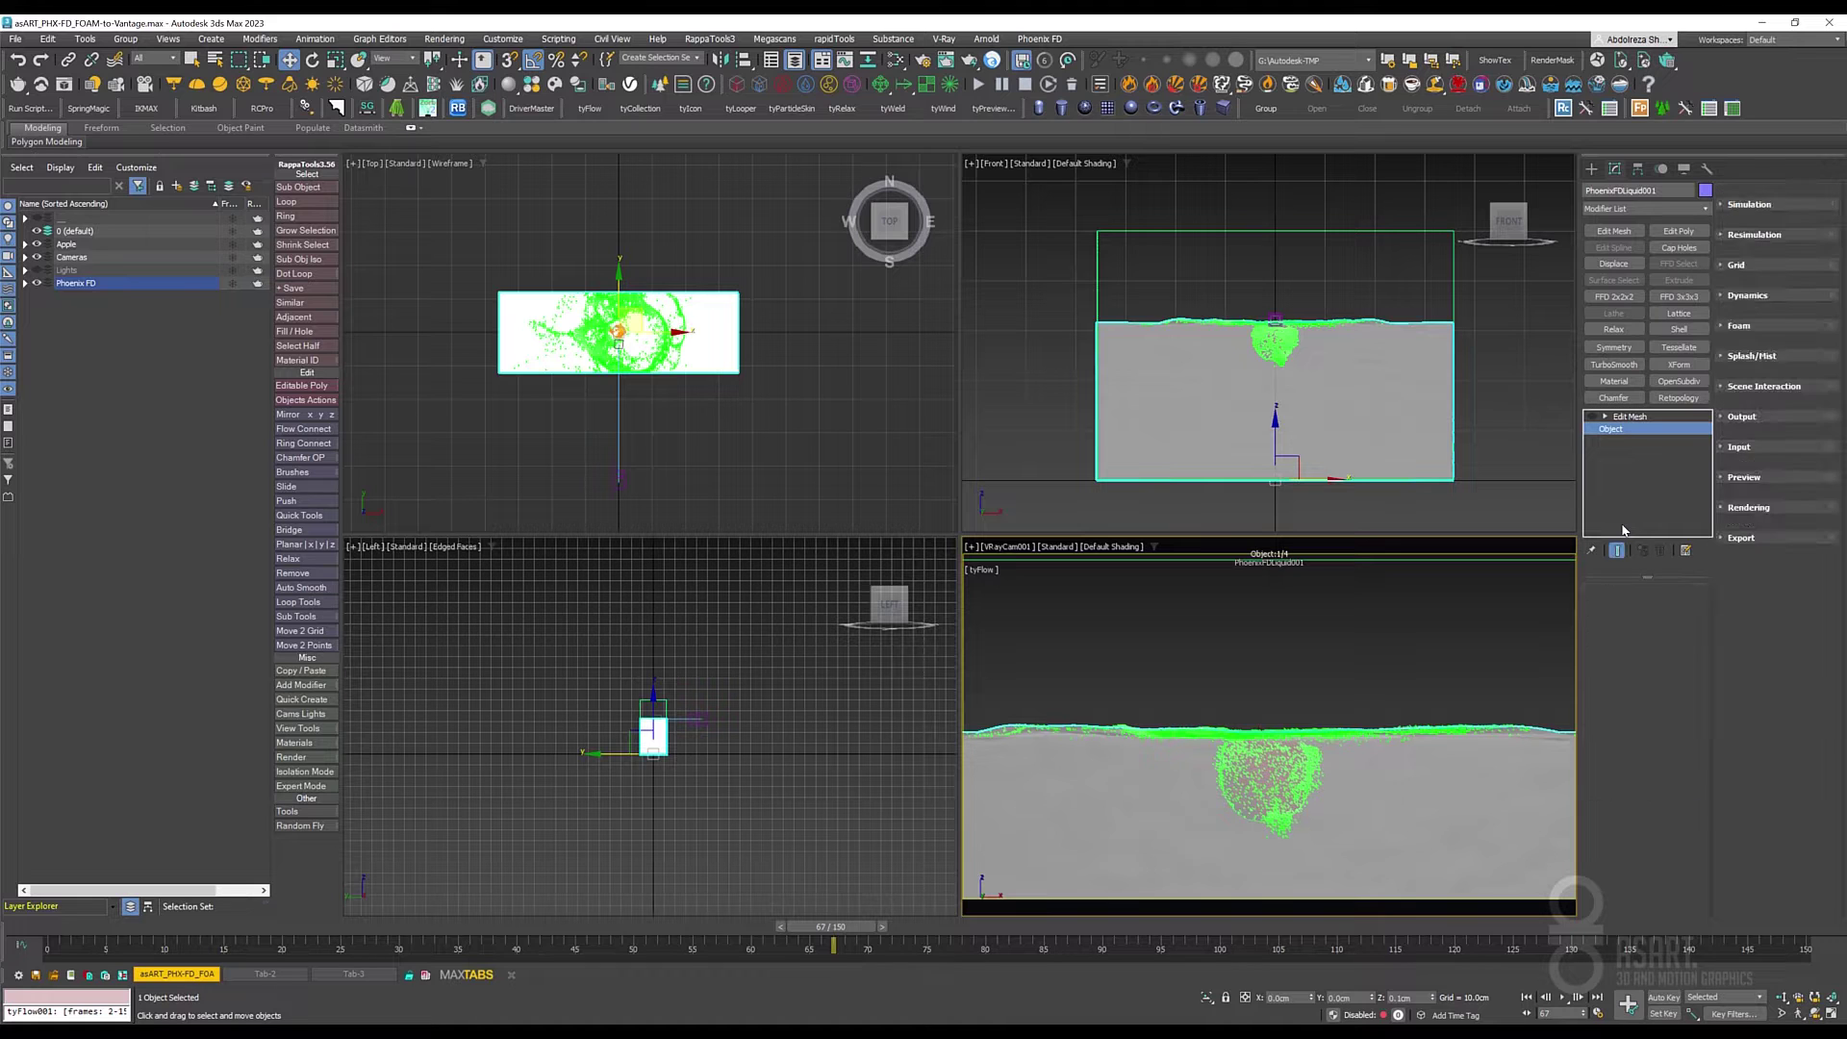
{"action": "left_click", "coordinate": [1612, 621]}
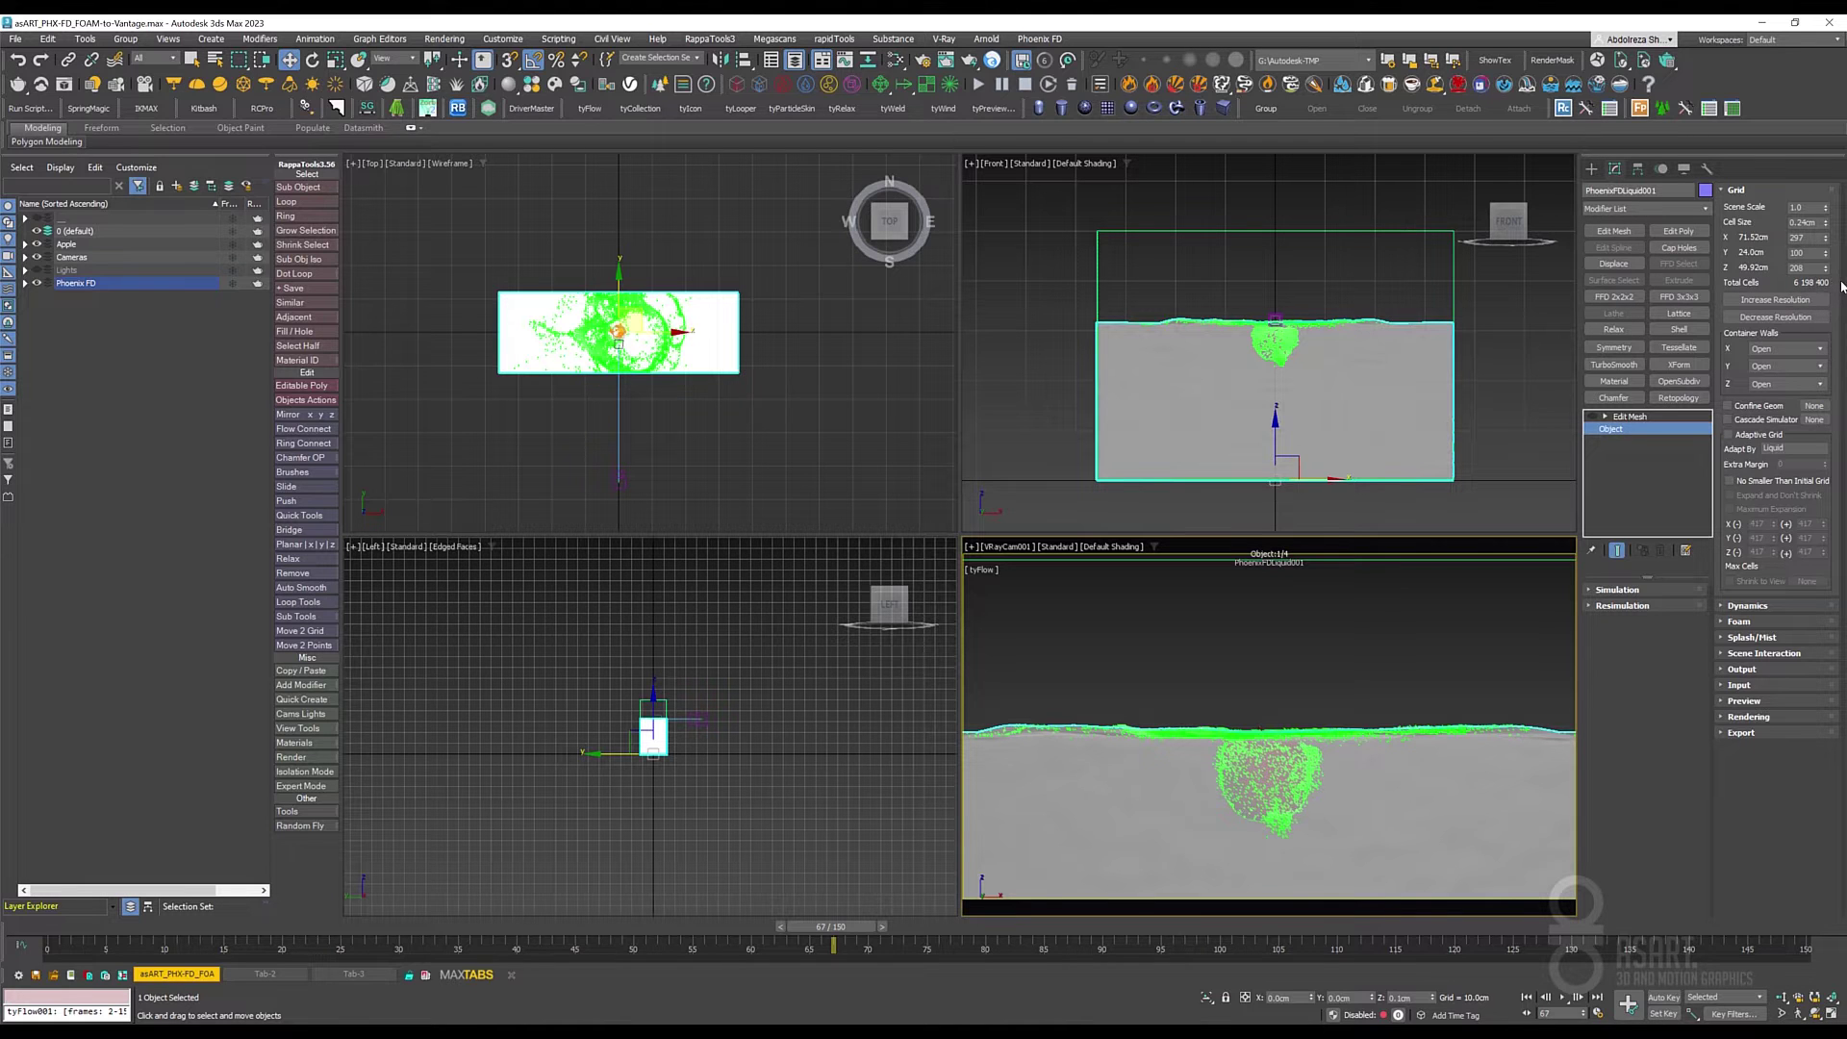
{"action": "left_click", "coordinate": [1737, 193]}
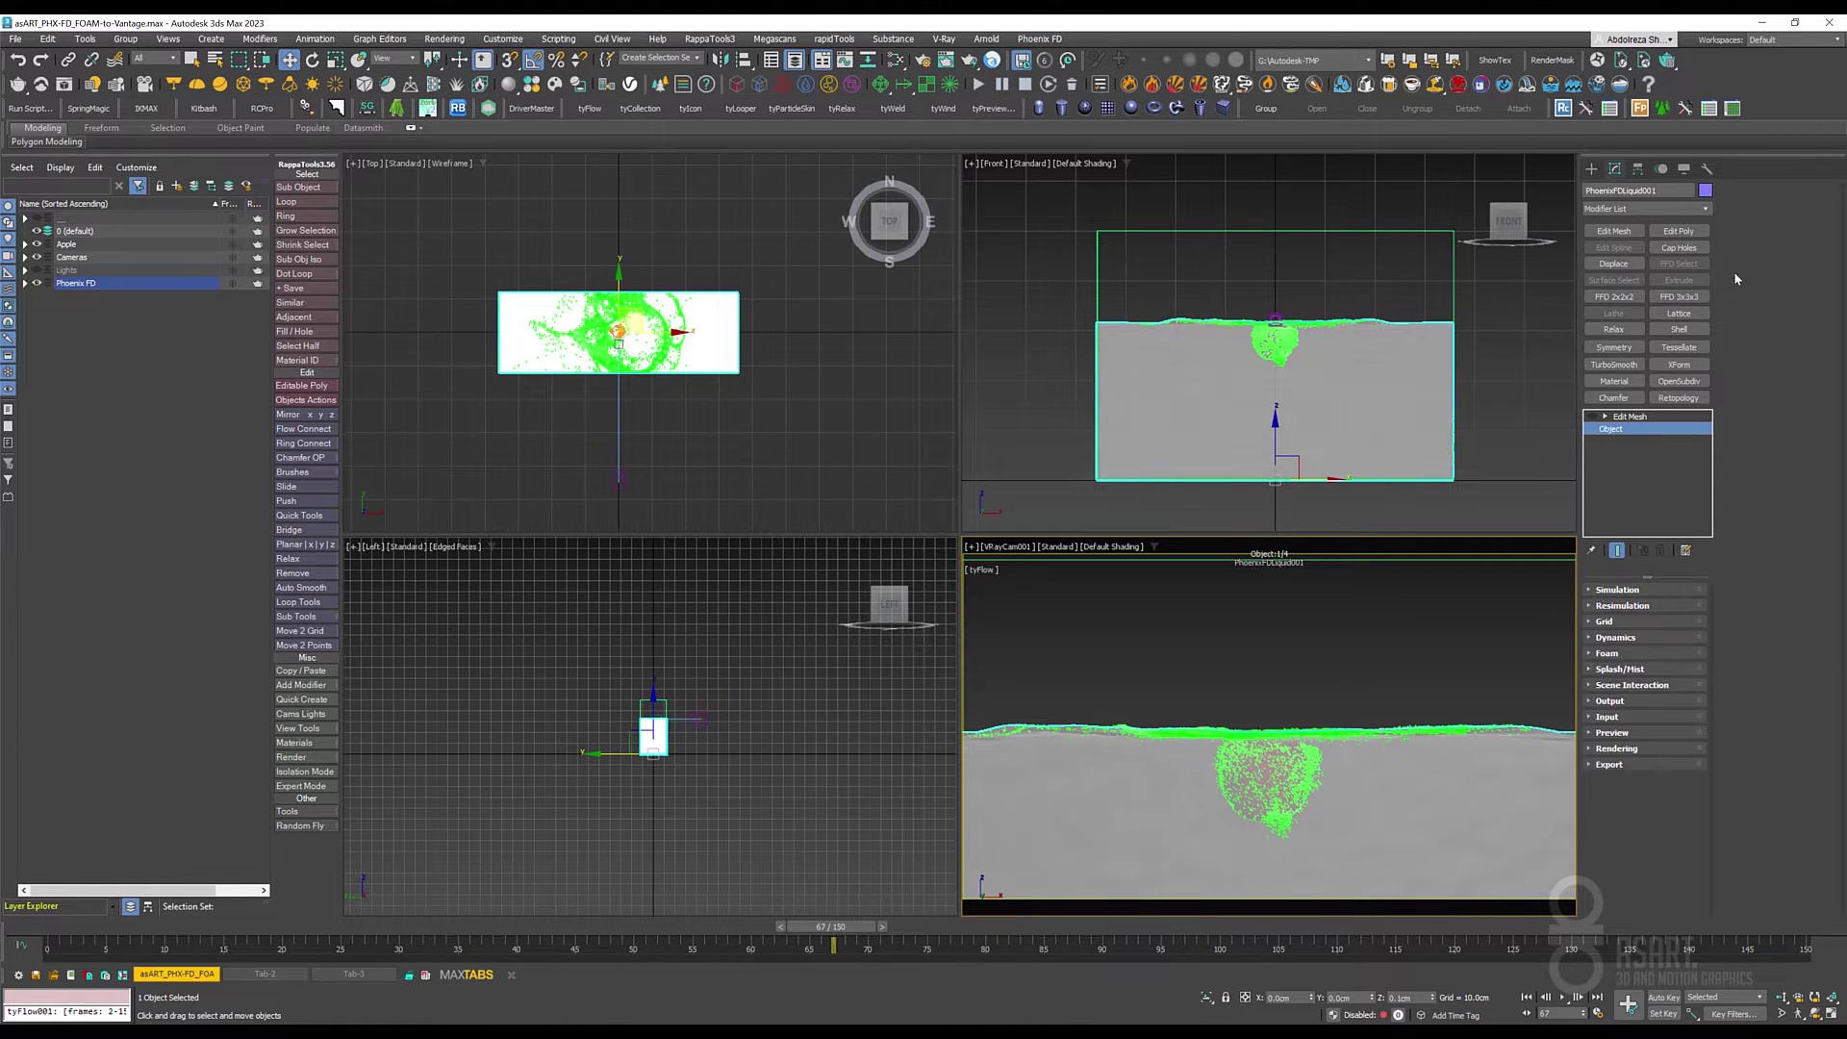
Examine the simulator's Dynamics settings, including Initial Fill Up, Time Scale, surface tension Strength, Droplet Formation and Droplet Radius.
{"action": "left_click", "coordinate": [1609, 639]}
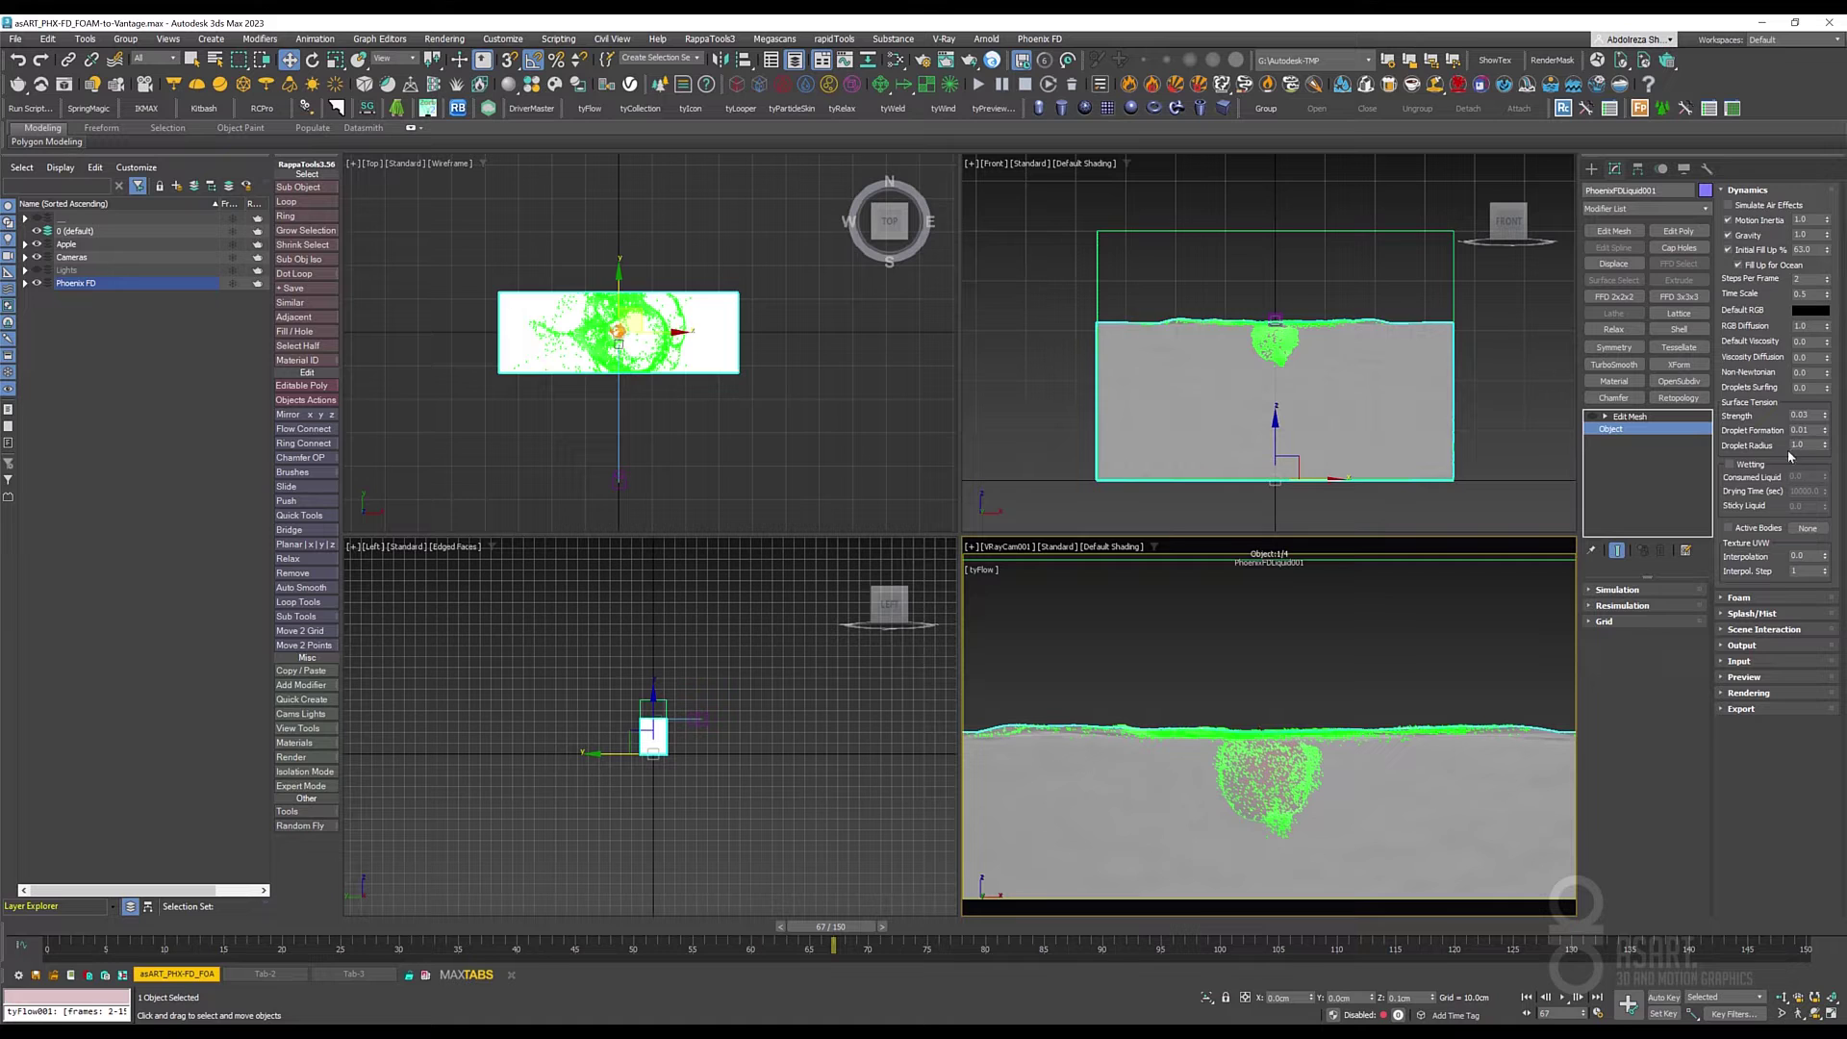
{"action": "left_click", "coordinate": [1807, 278]}
{"action": "left_click", "coordinate": [1805, 249]}
{"action": "type", "text": "53"}
{"action": "key", "text": "Return"}
{"action": "left_click", "coordinate": [1800, 295]}
{"action": "left_click", "coordinate": [1814, 415]}
{"action": "key", "text": "Tab"}
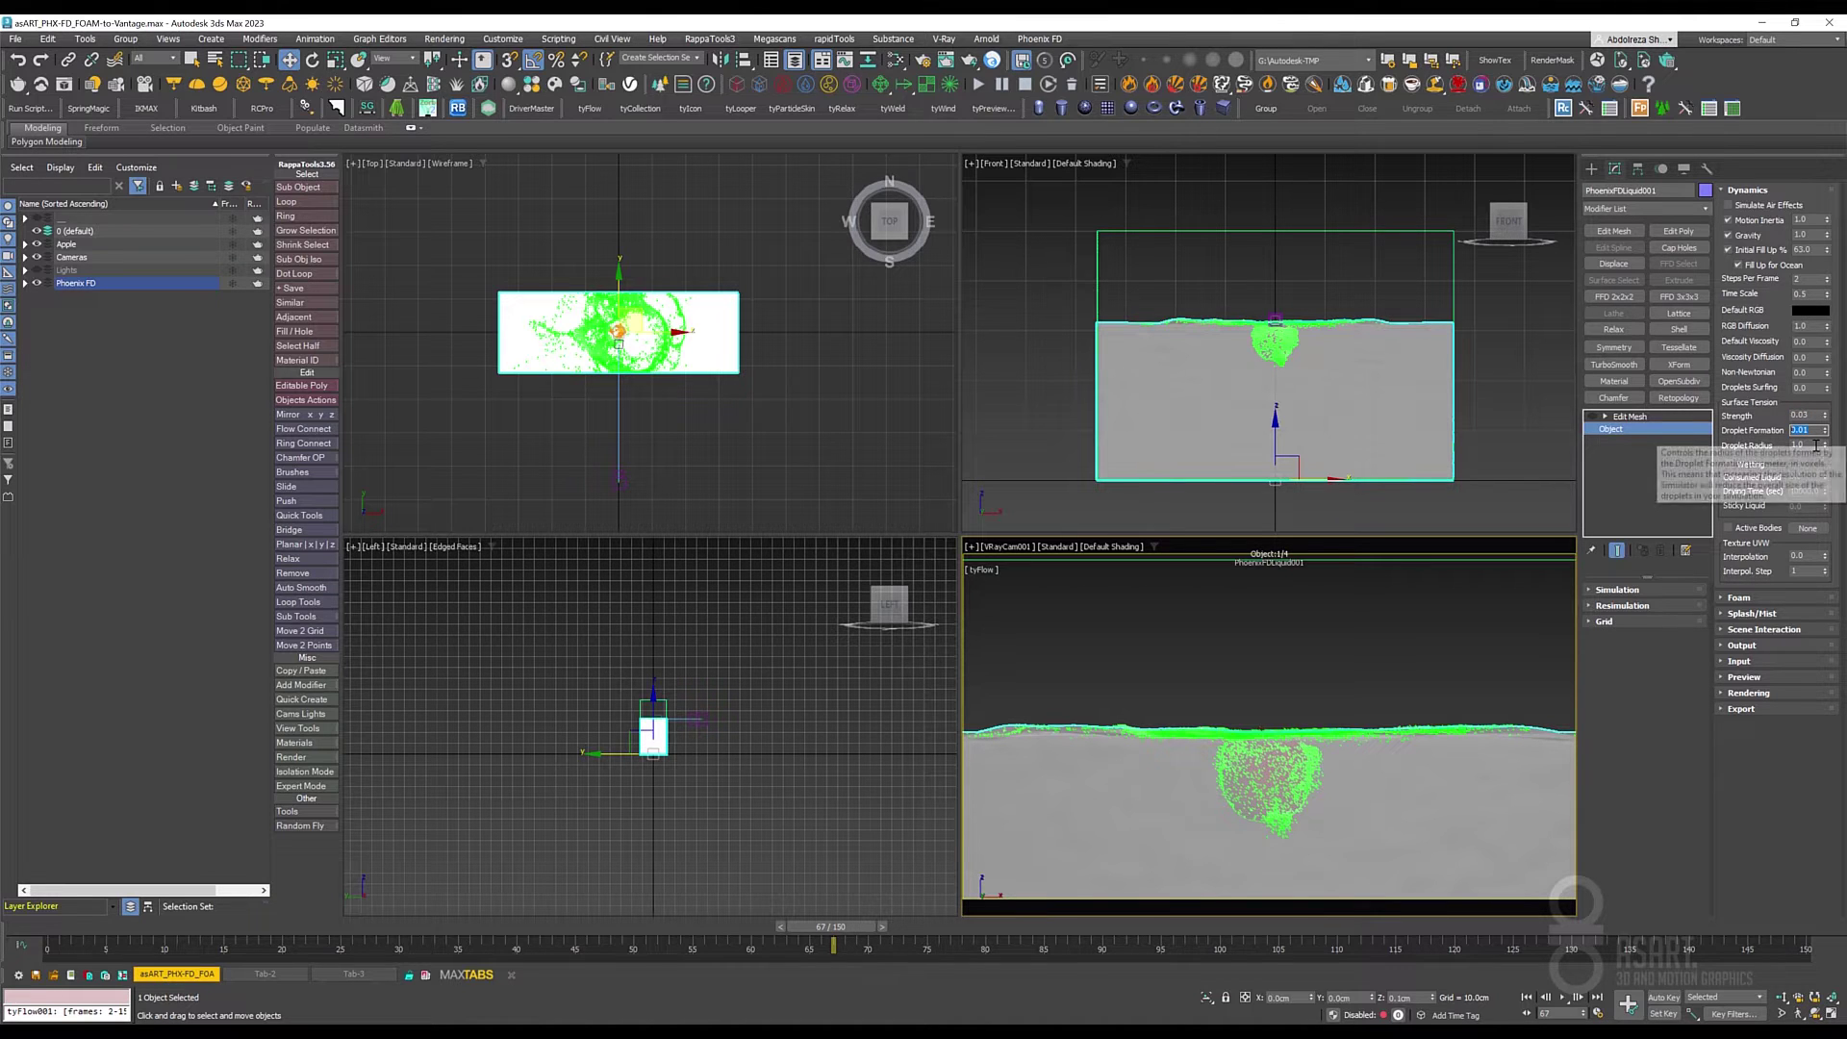
{"action": "key", "text": "Tab"}
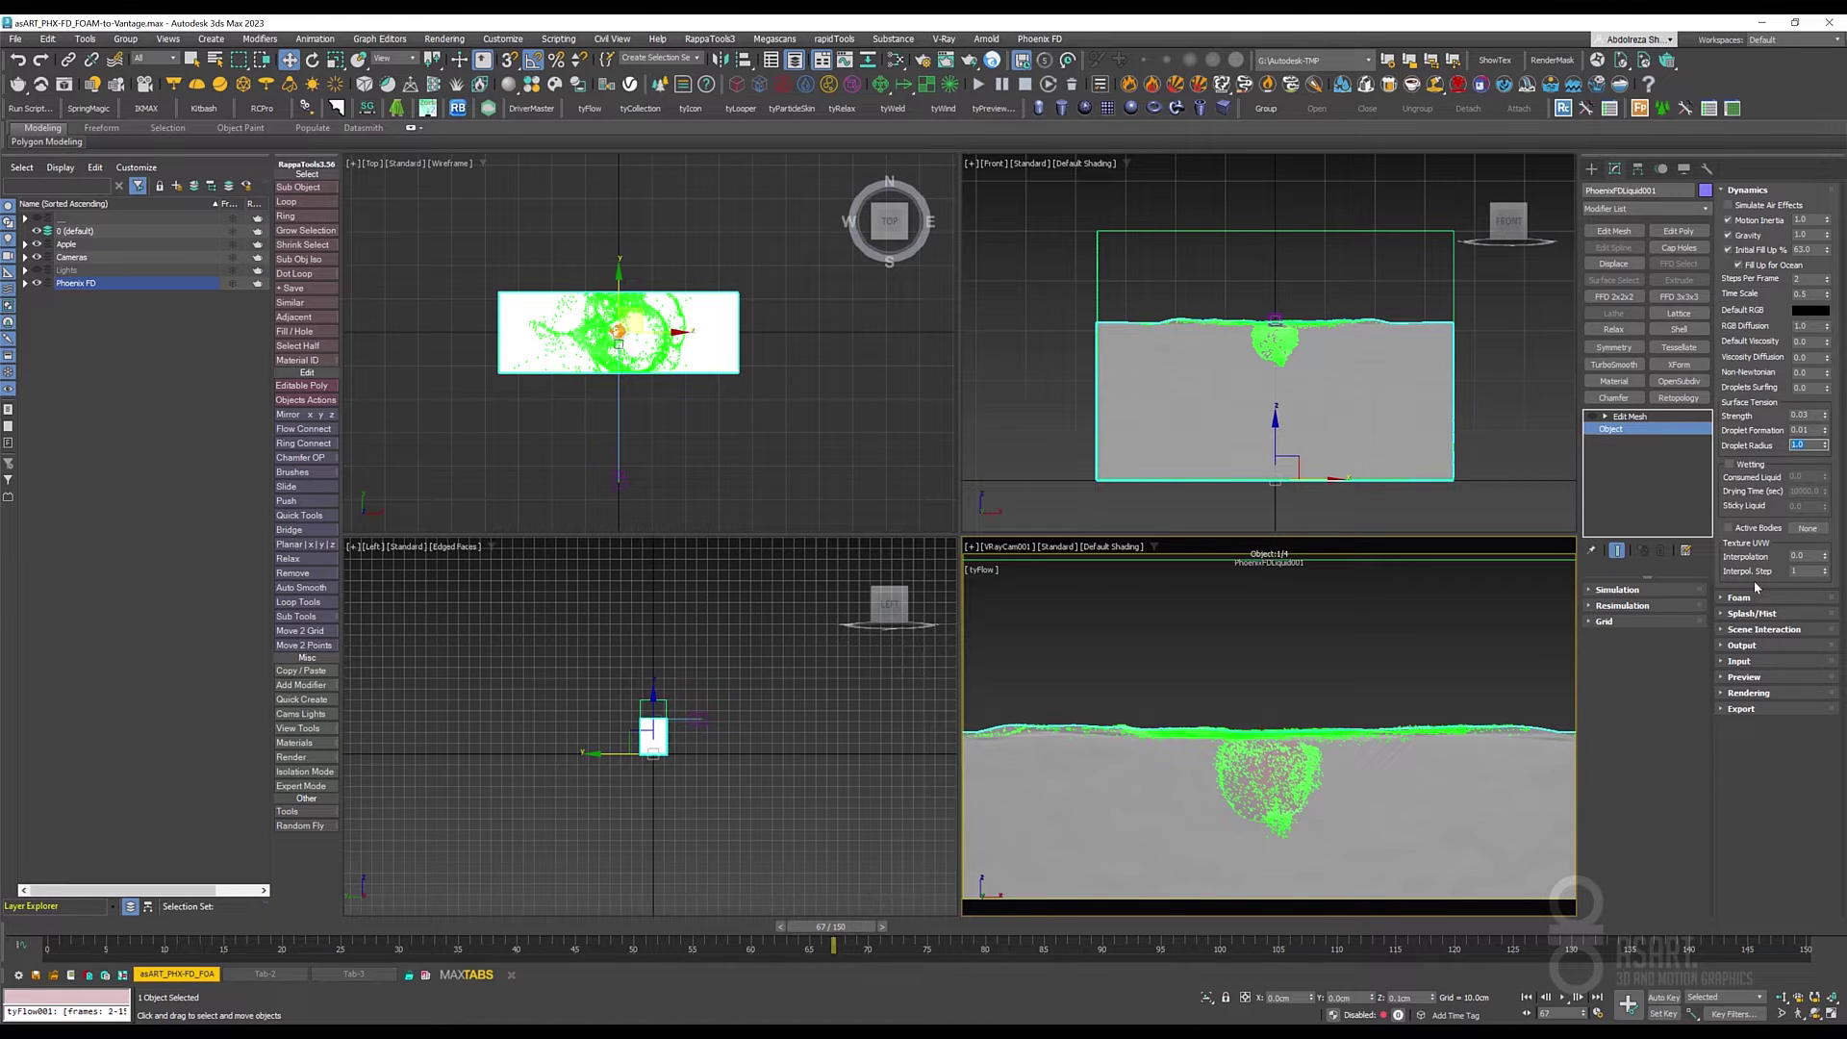
{"action": "left_click", "coordinate": [1747, 190]}
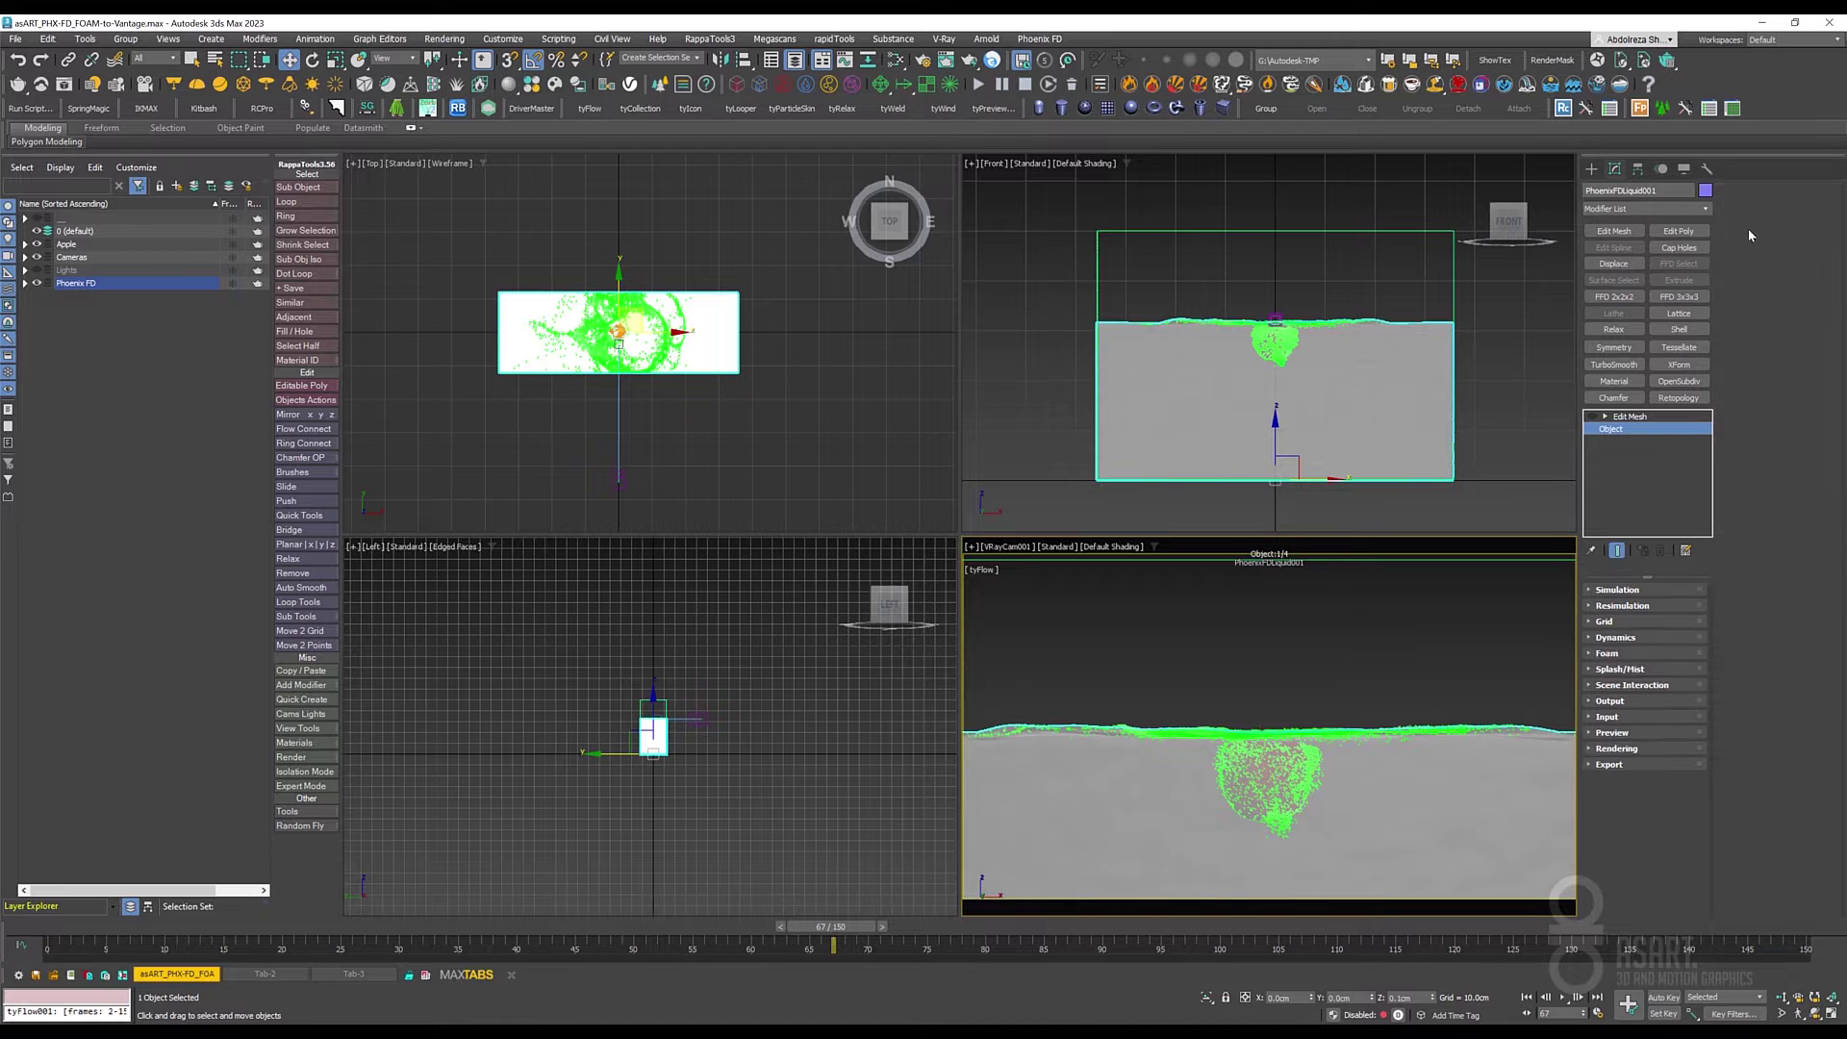
Examine the simulator's Output particle and grid channels and its Preview settings.
{"action": "left_click", "coordinate": [1610, 701]}
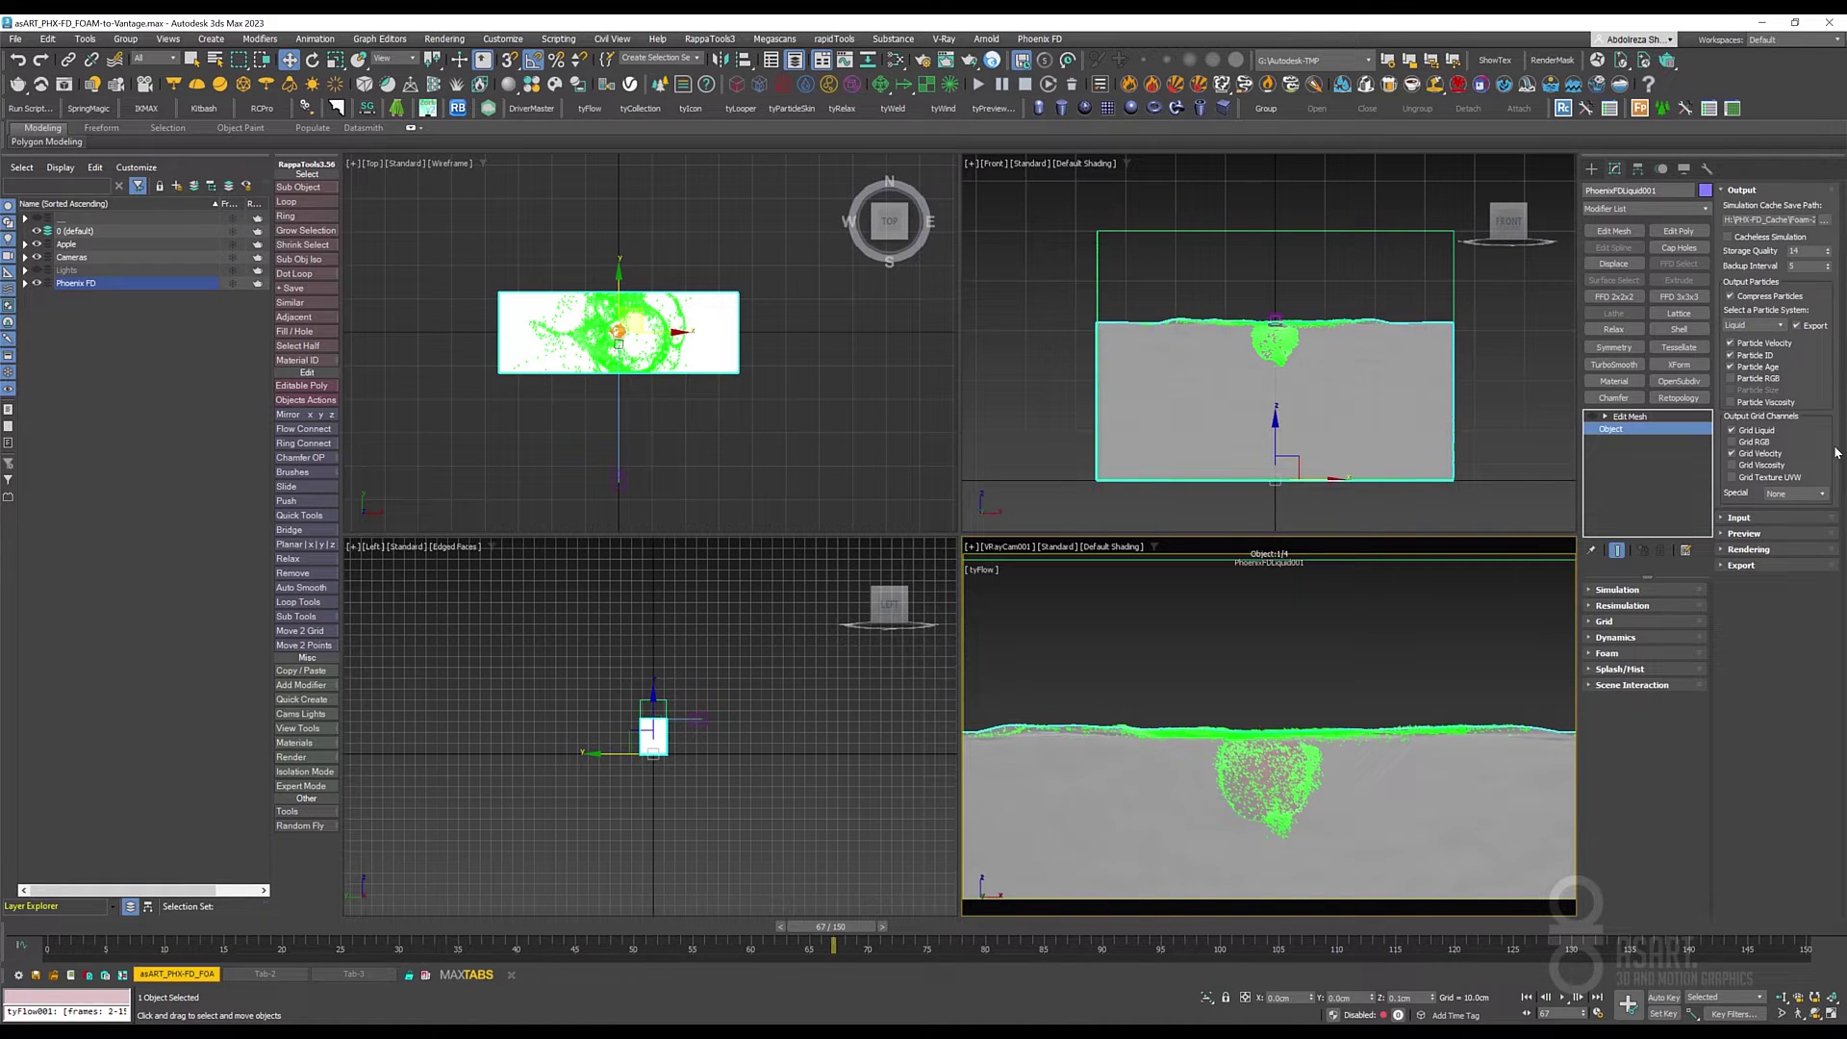
{"action": "left_click", "coordinate": [1815, 267]}
{"action": "left_click", "coordinate": [1743, 191]}
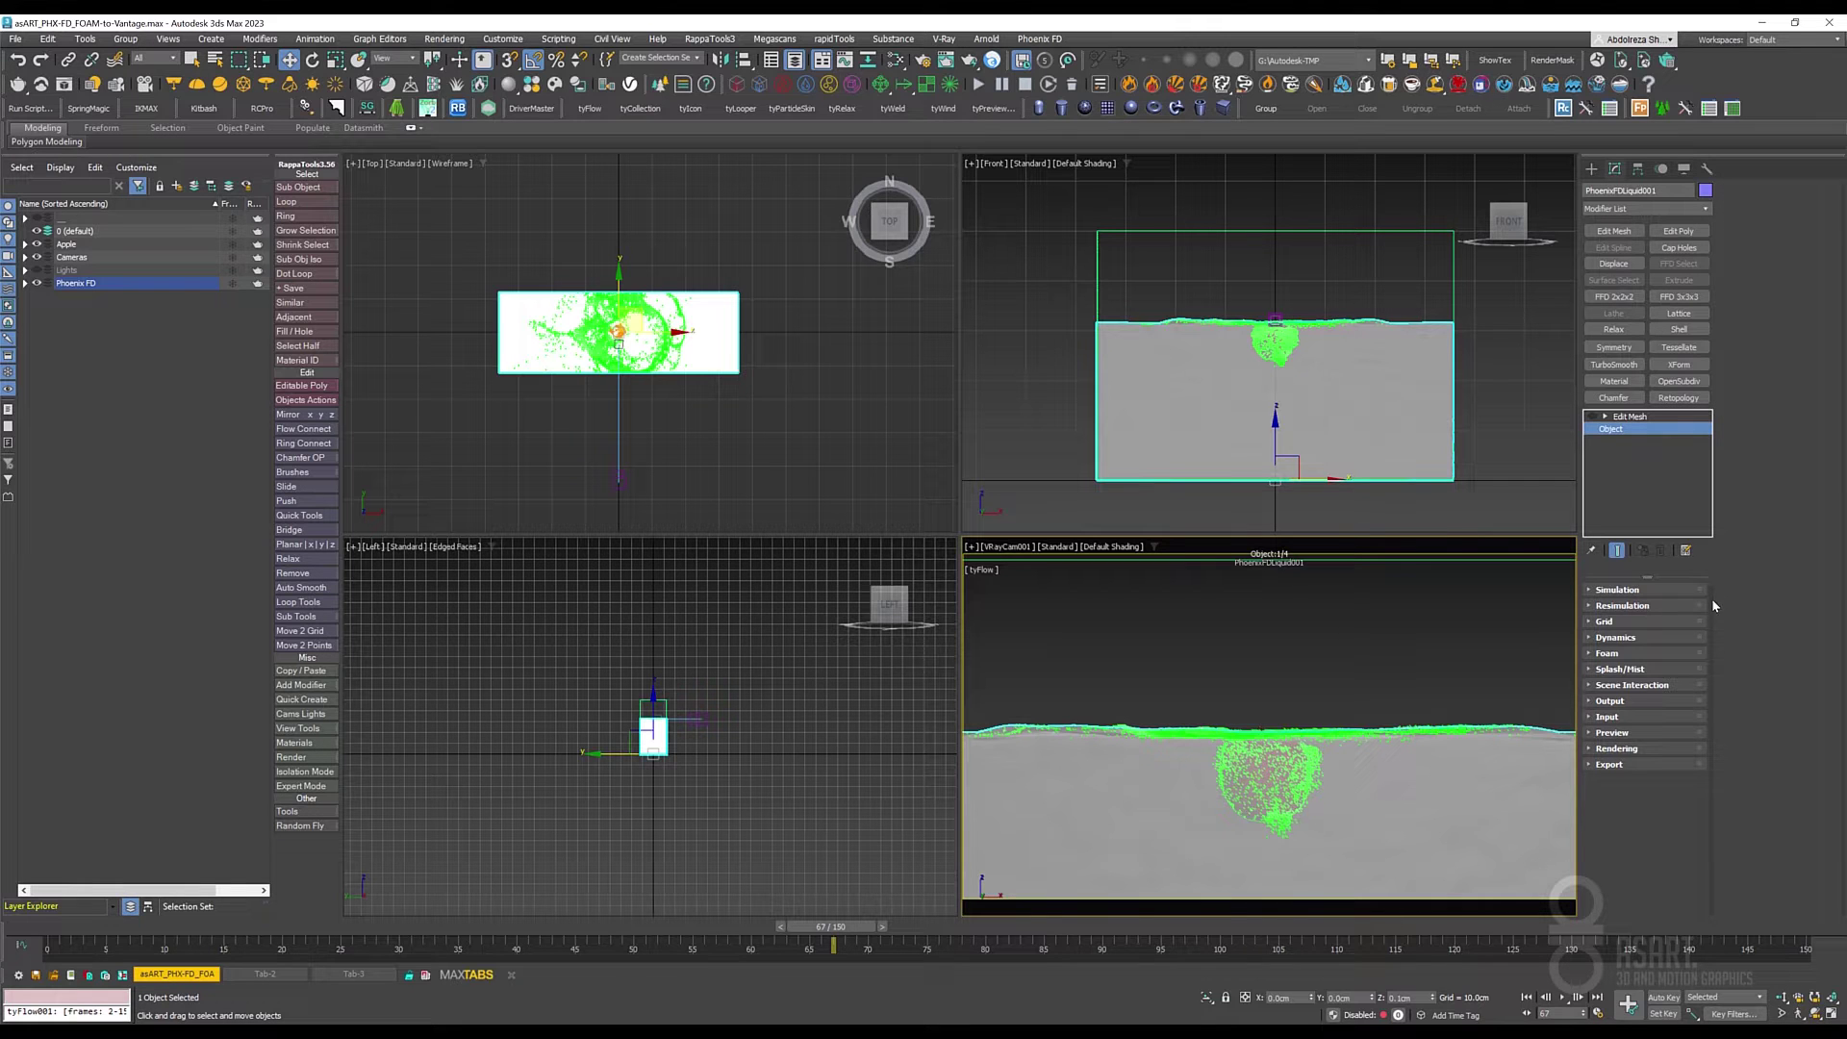
{"action": "left_click", "coordinate": [1615, 733]}
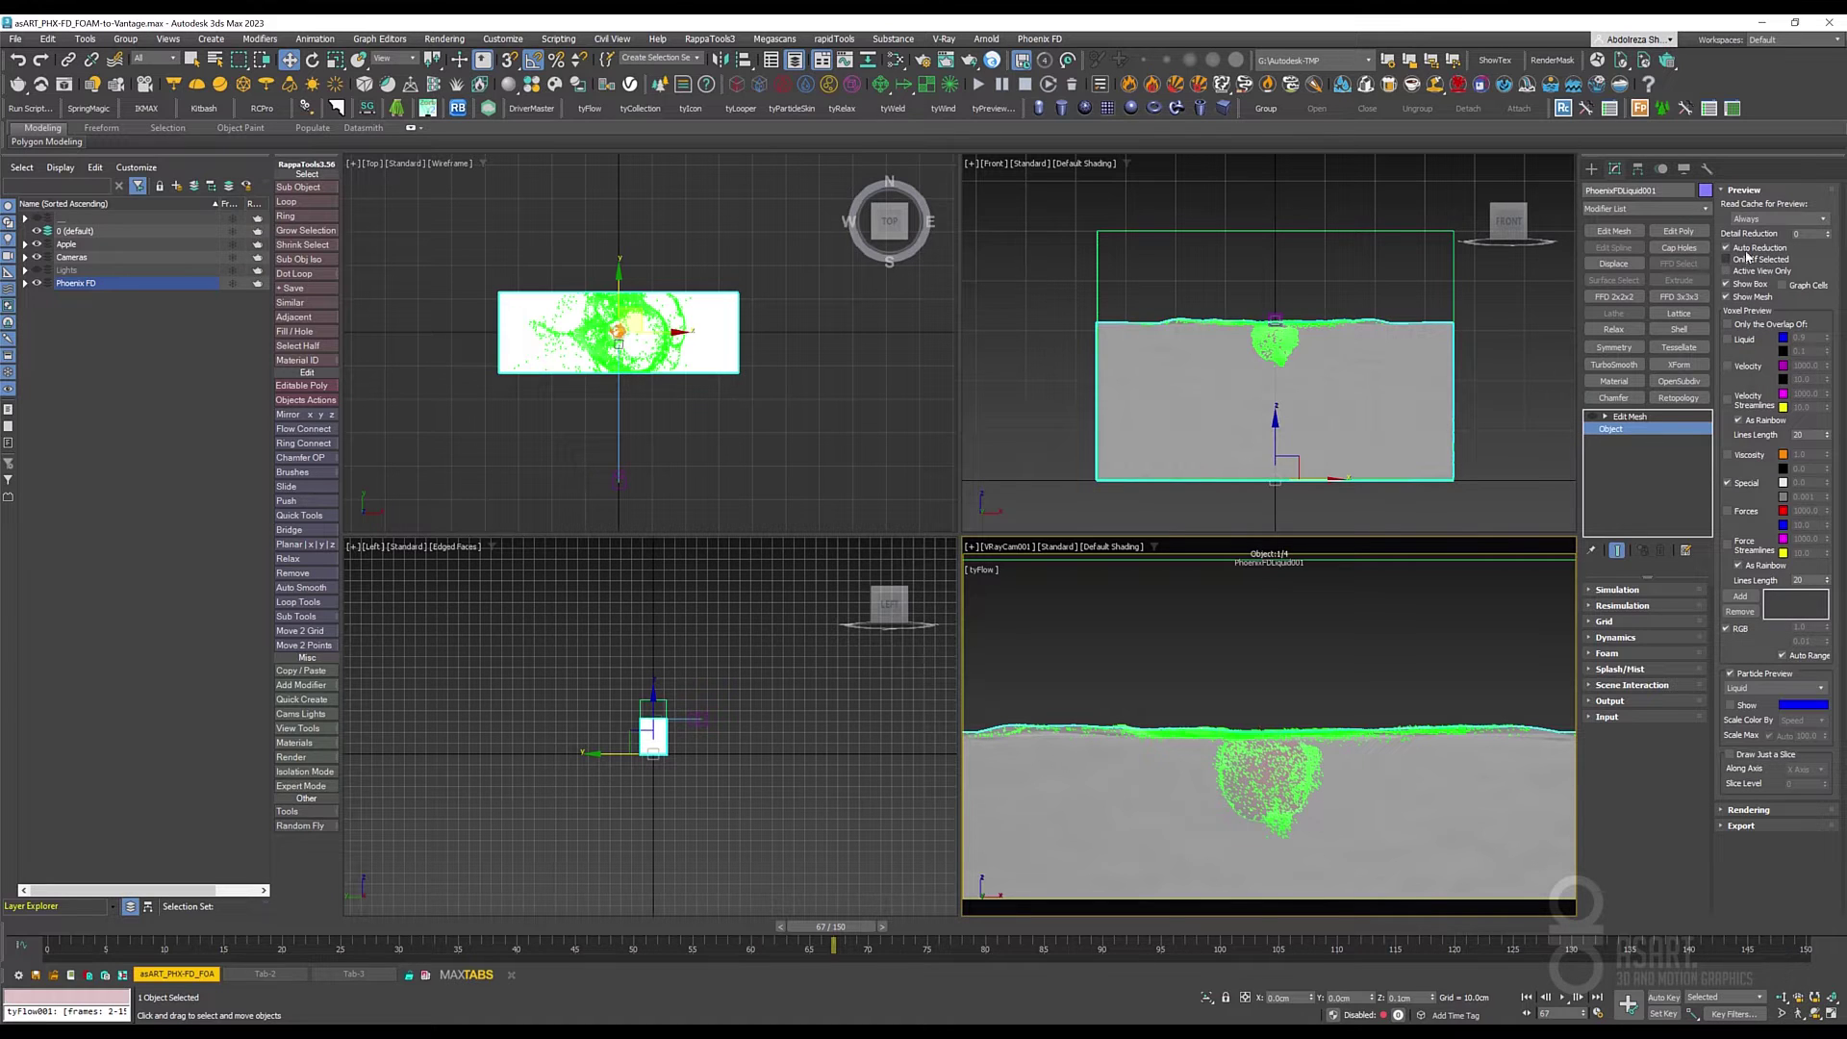
{"action": "left_click", "coordinate": [1745, 190]}
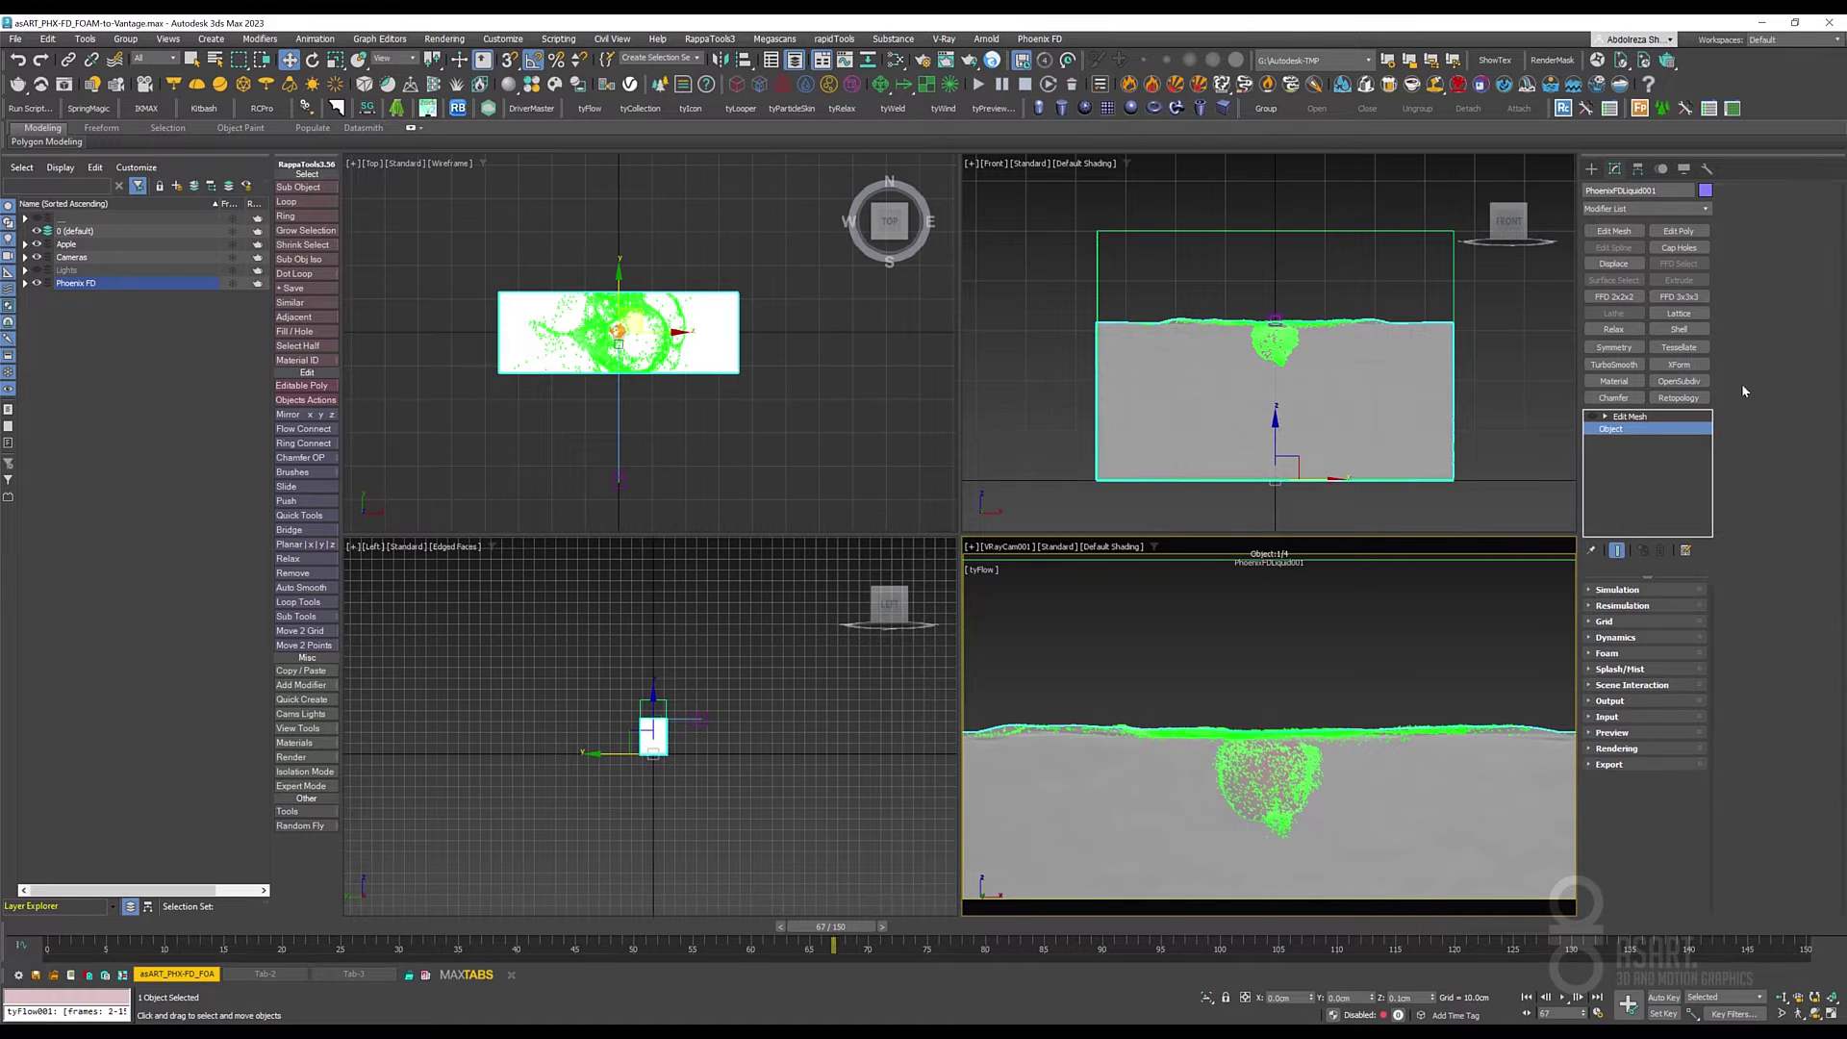
Examine the simulator's Rendering settings, including Isosurface Level and the liquid Particle Size.
{"action": "left_click", "coordinate": [1617, 750]}
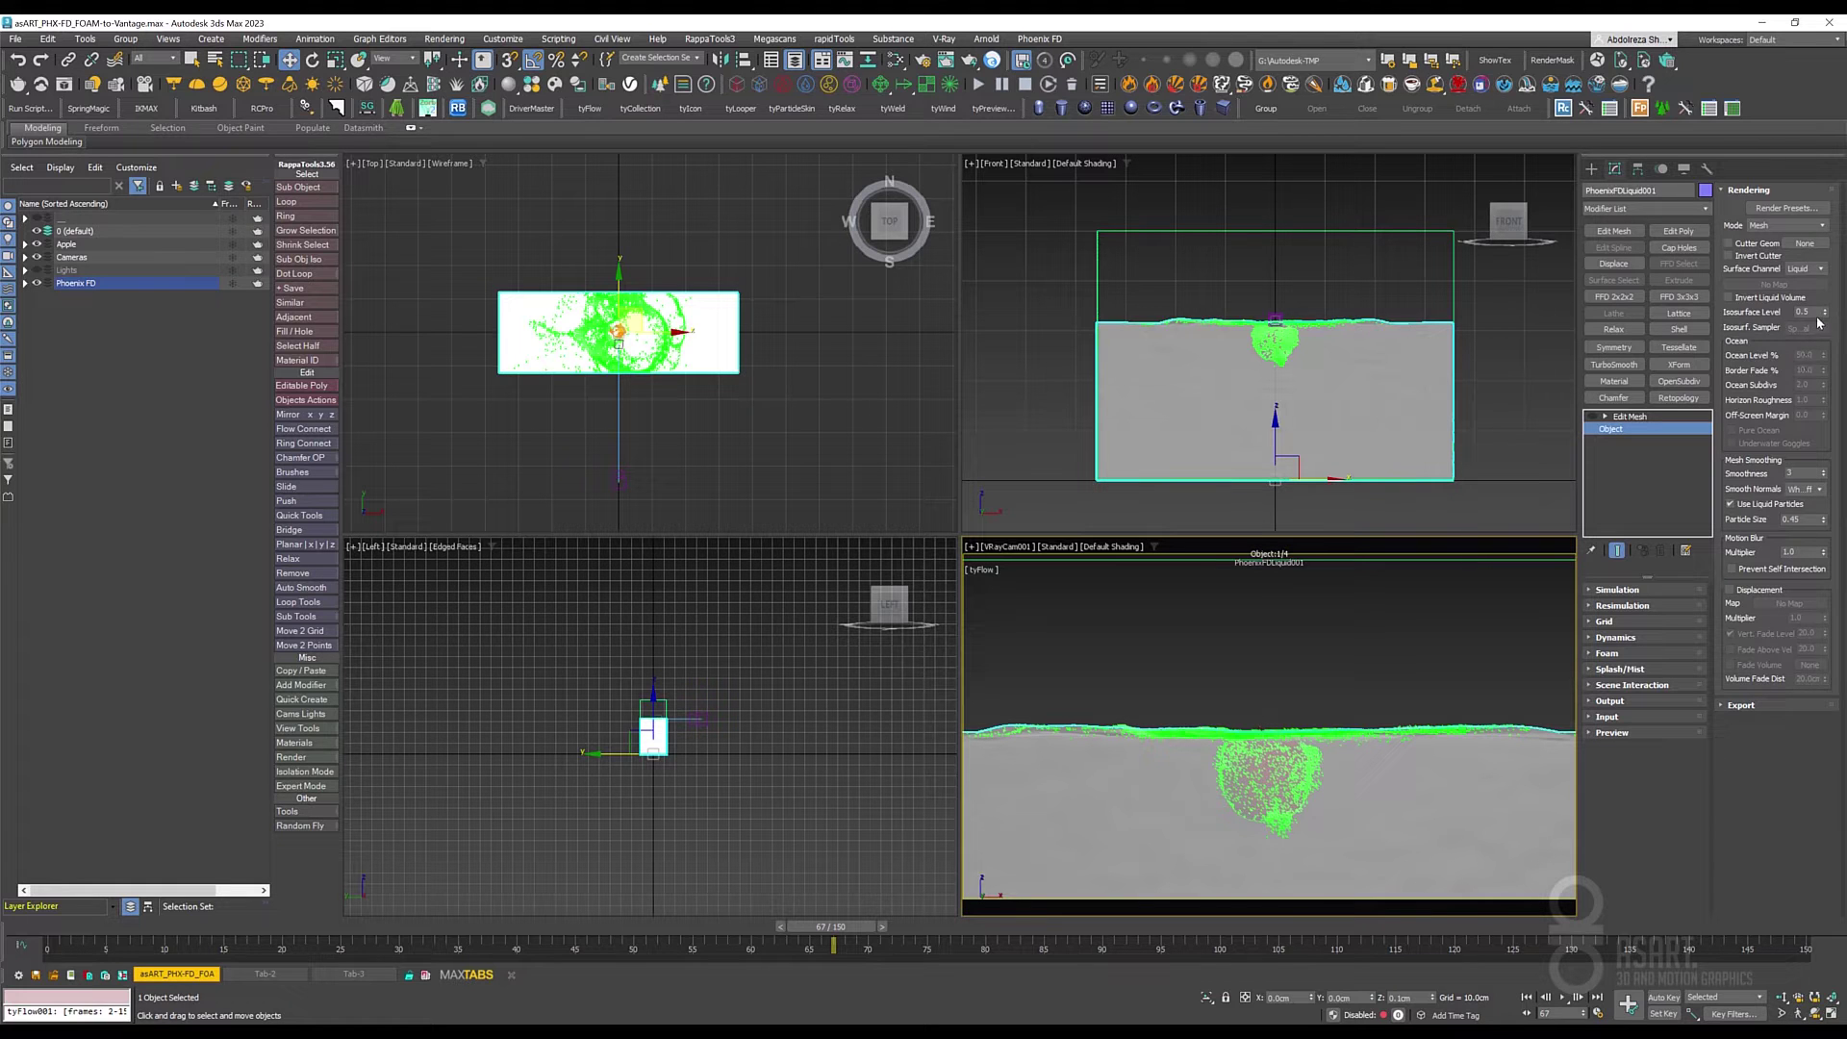
{"action": "double_click", "coordinate": [1807, 312]}
{"action": "key", "text": "Tab"}
{"action": "double_click", "coordinate": [1807, 518]}
{"action": "left_click", "coordinate": [1741, 191]}
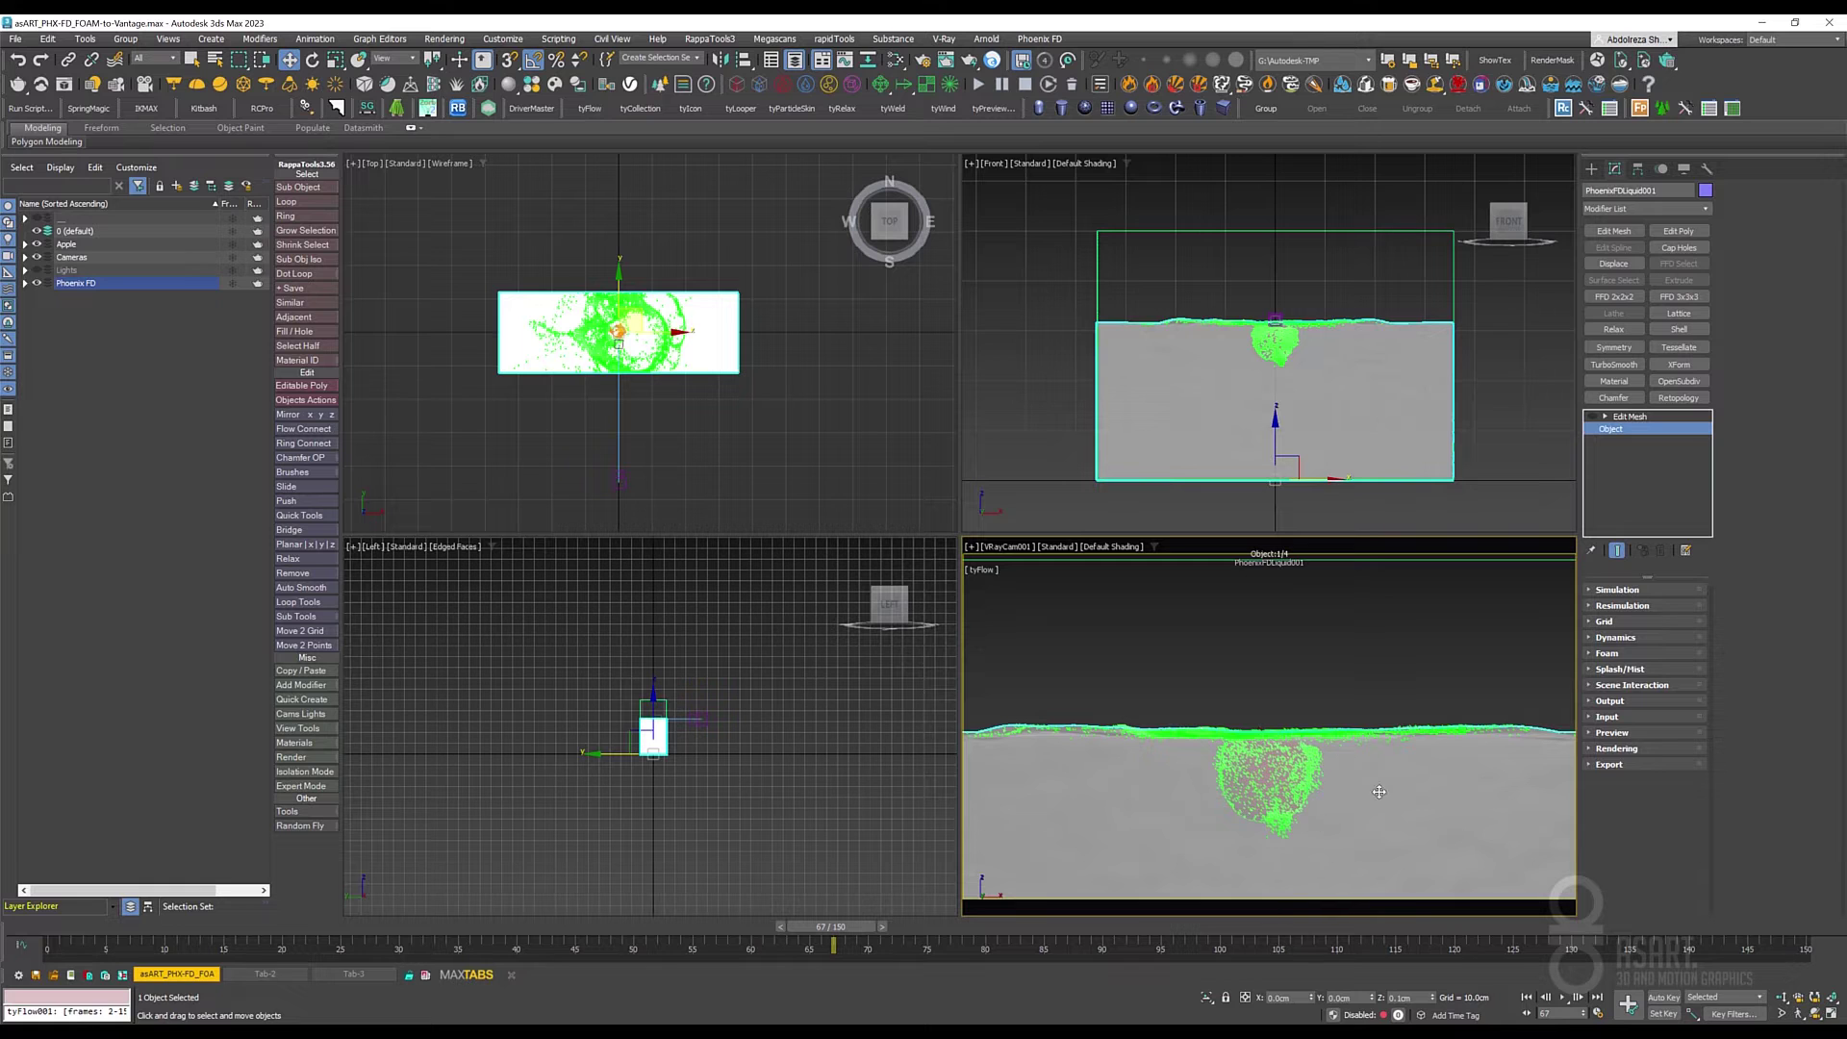
Return the animation to frame 0.
{"action": "key", "text": "/"}
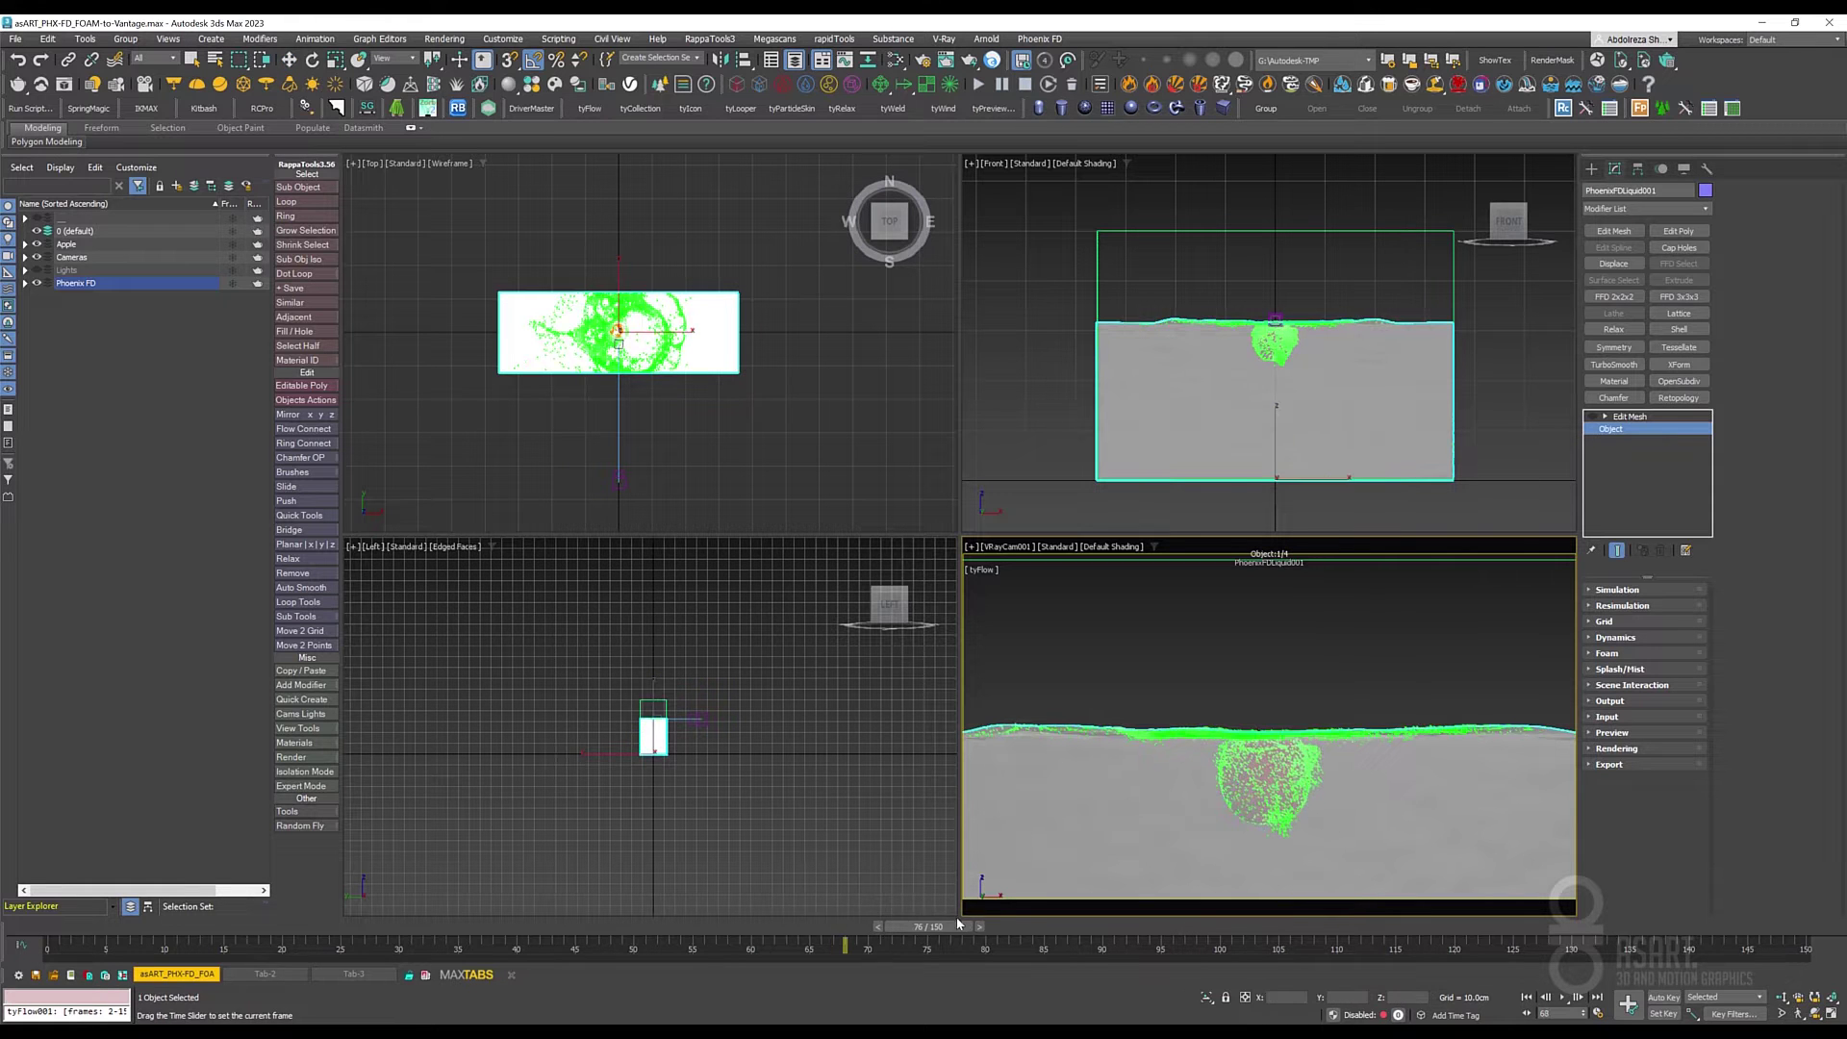
{"action": "left_click_drag", "start_coordinate": [860, 921], "coordinate": [43, 856]}
{"action": "key", "text": "w"}
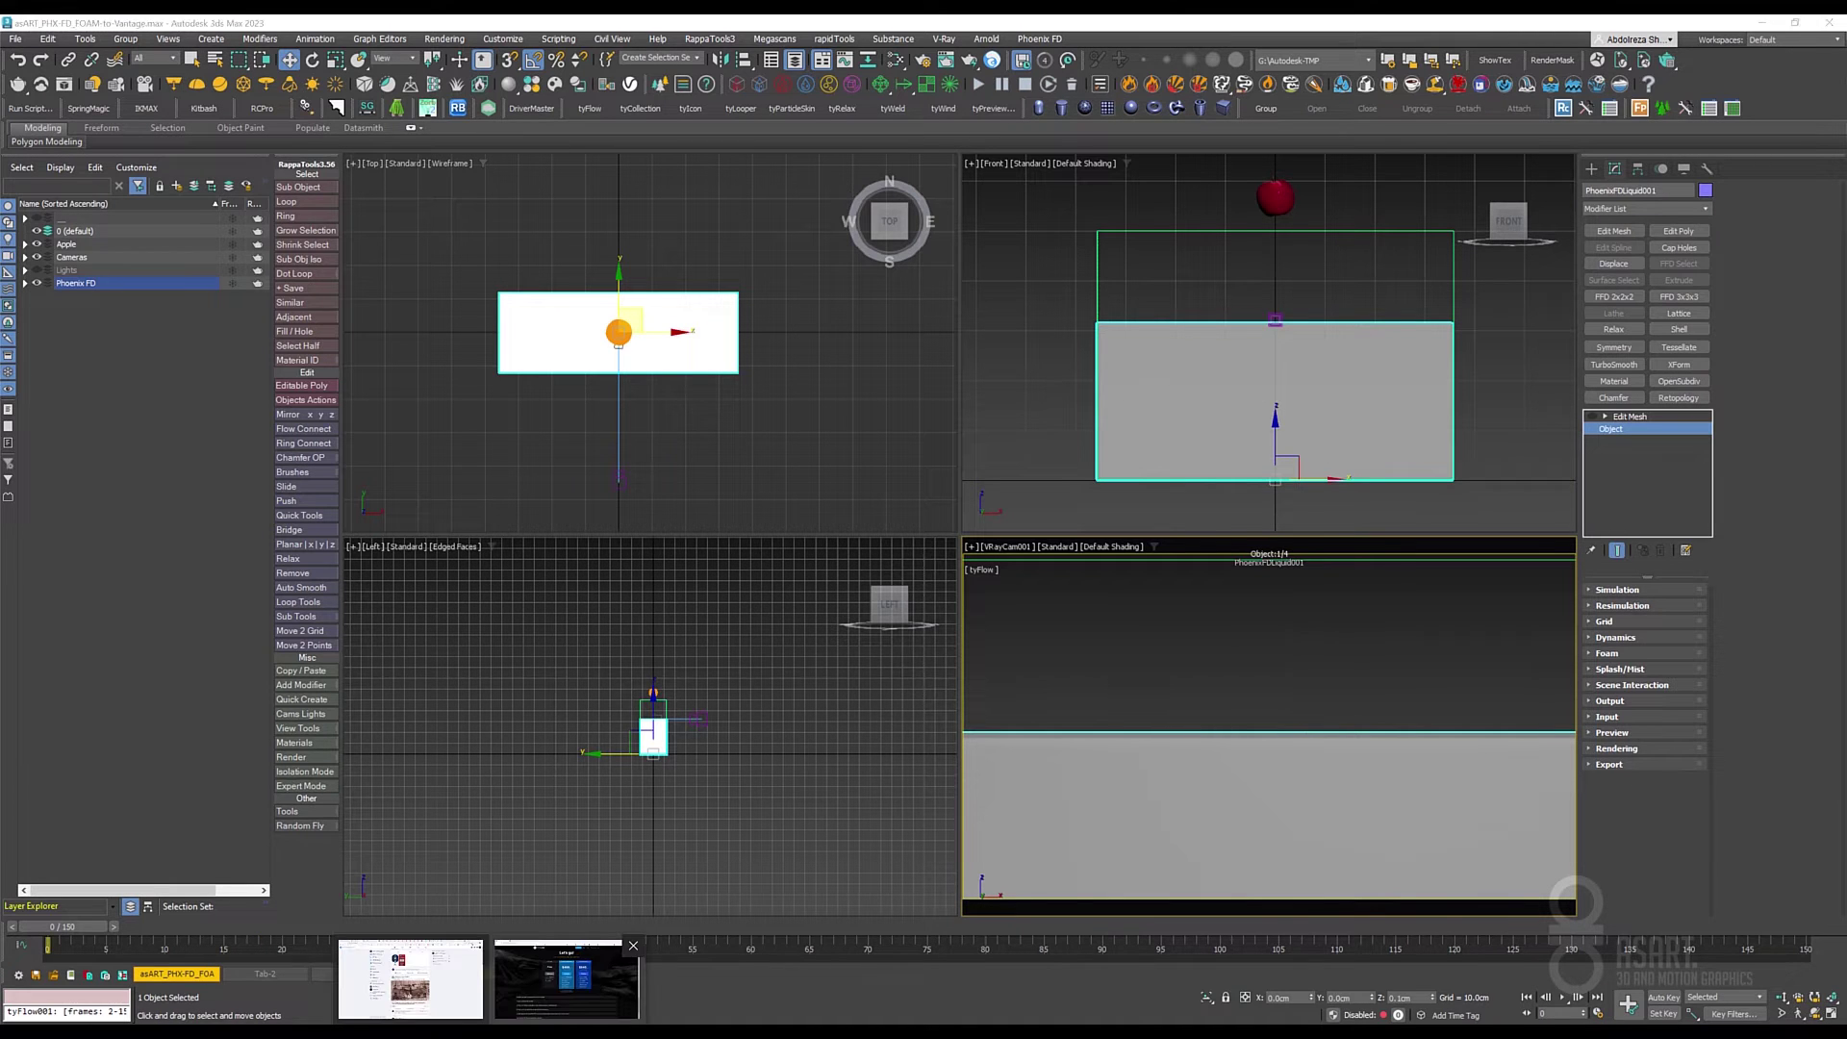
Switch to the web browser and examine the tyFlow FREE and PRO license options and the tyFlow download page.
{"action": "left_click", "coordinate": [626, 977]}
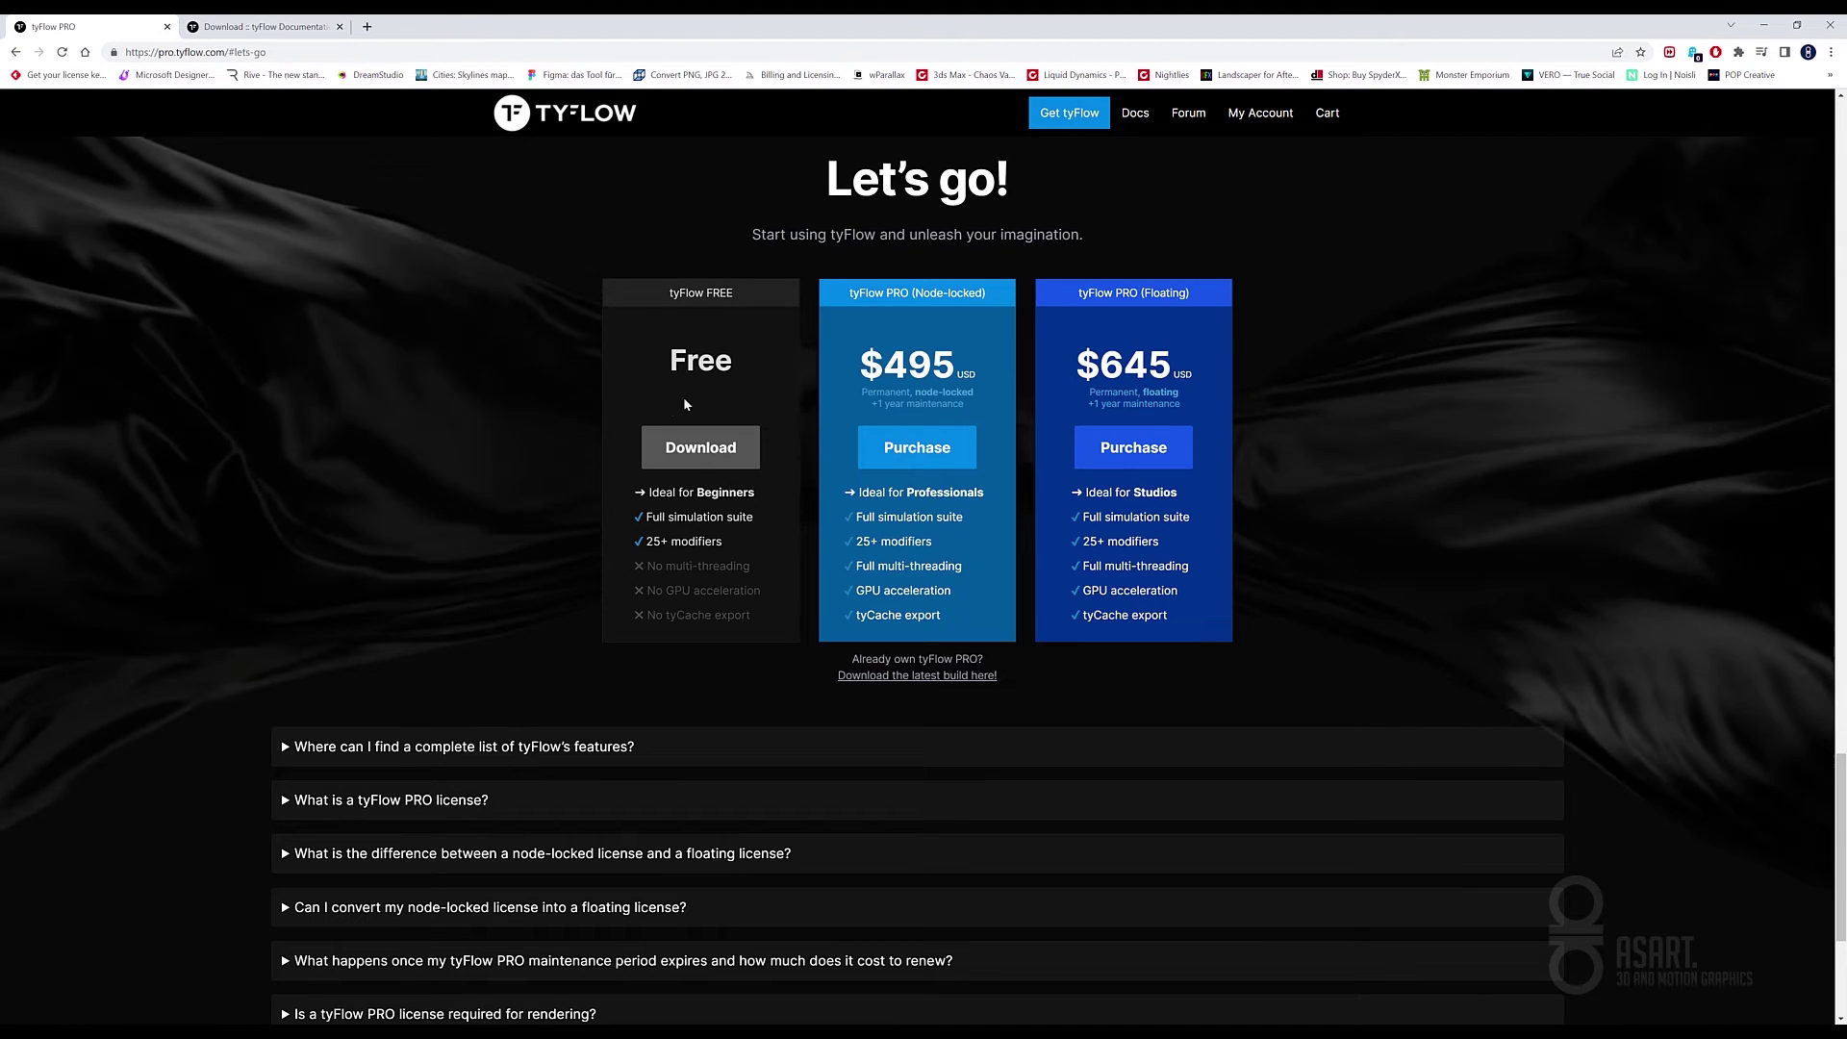
{"action": "double_click", "coordinate": [680, 363]}
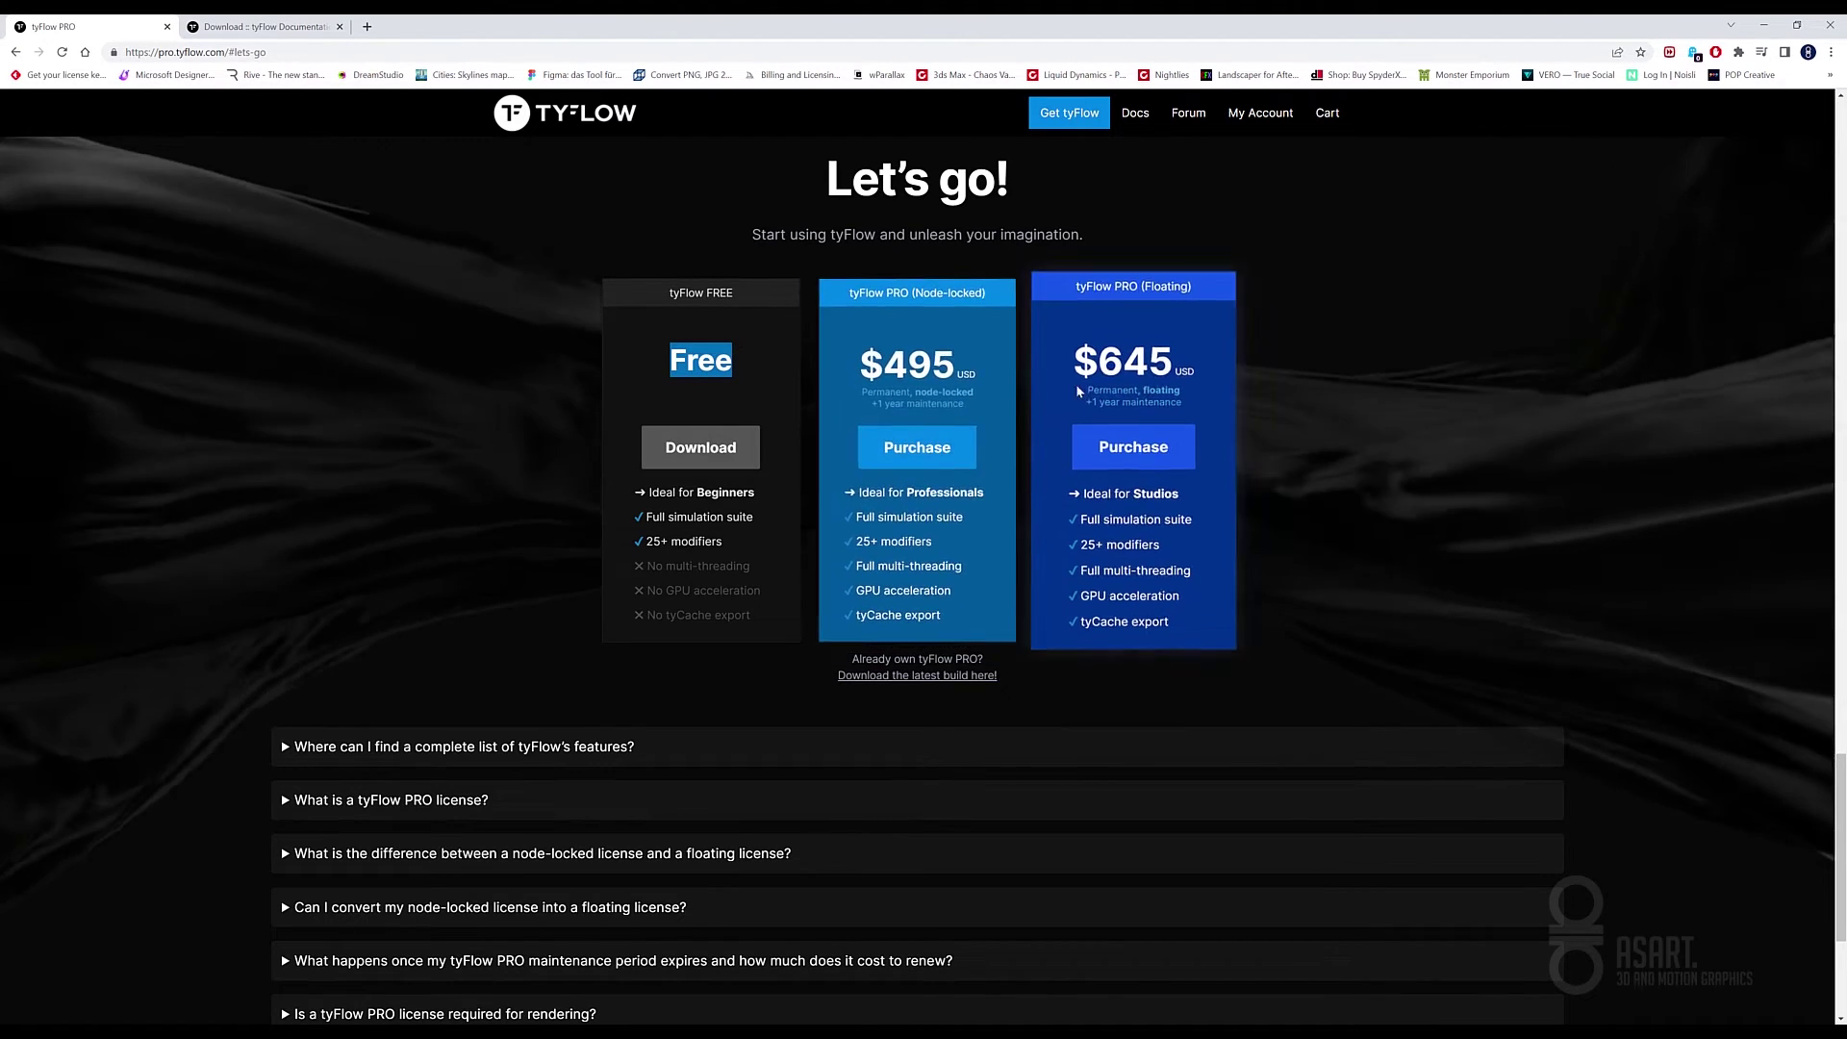
{"action": "left_click", "coordinate": [638, 366]}
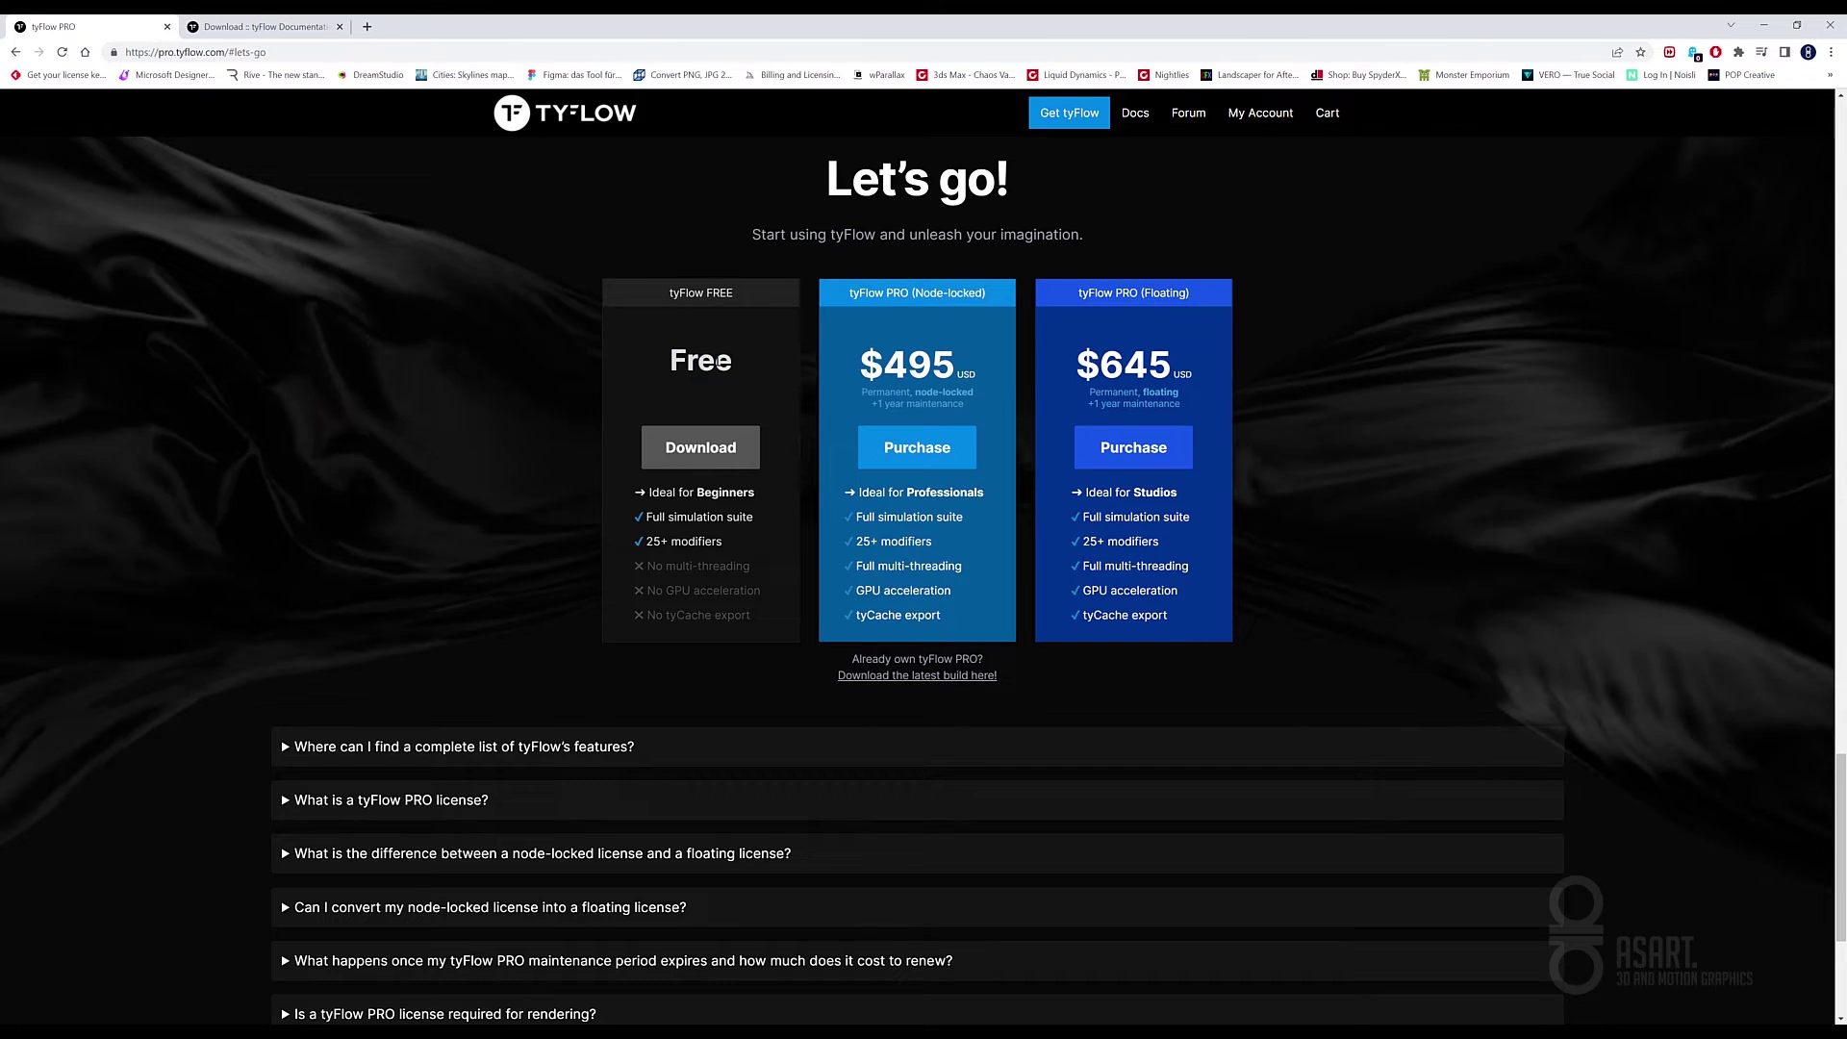
{"action": "double_click", "coordinate": [721, 365]}
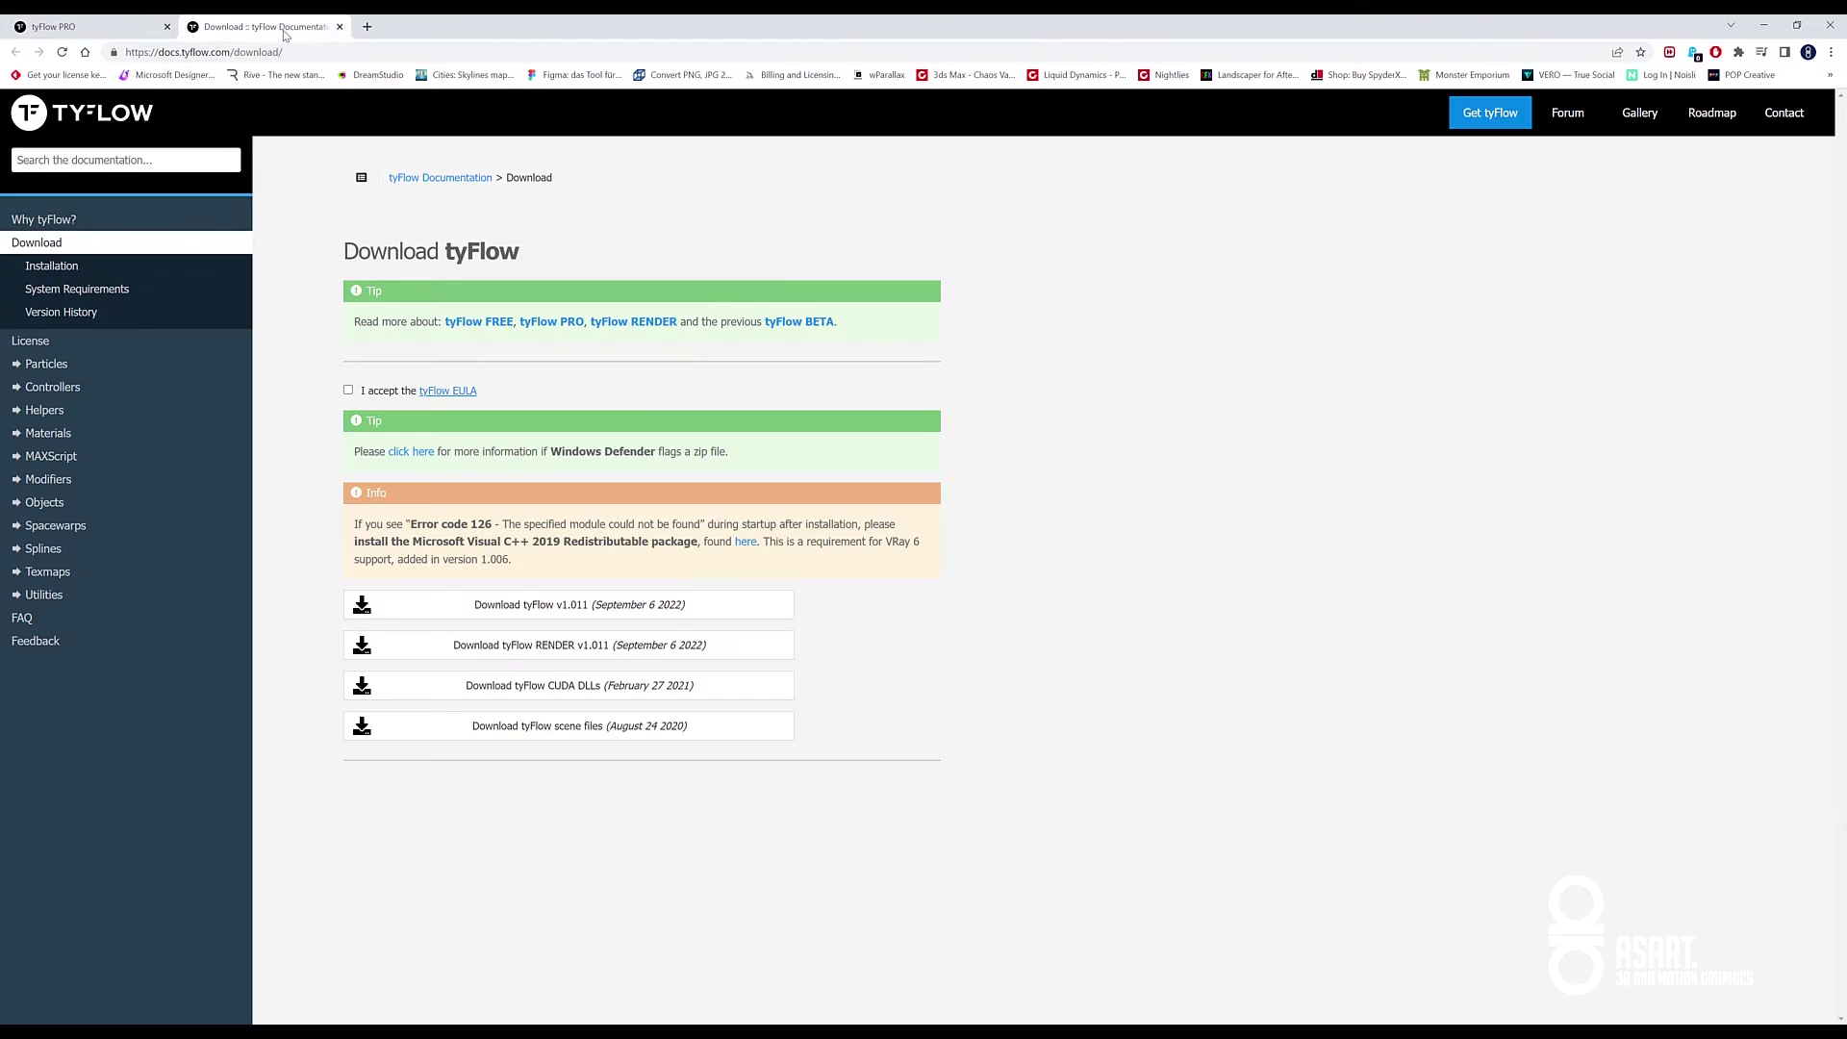
{"action": "left_click", "coordinate": [260, 26]}
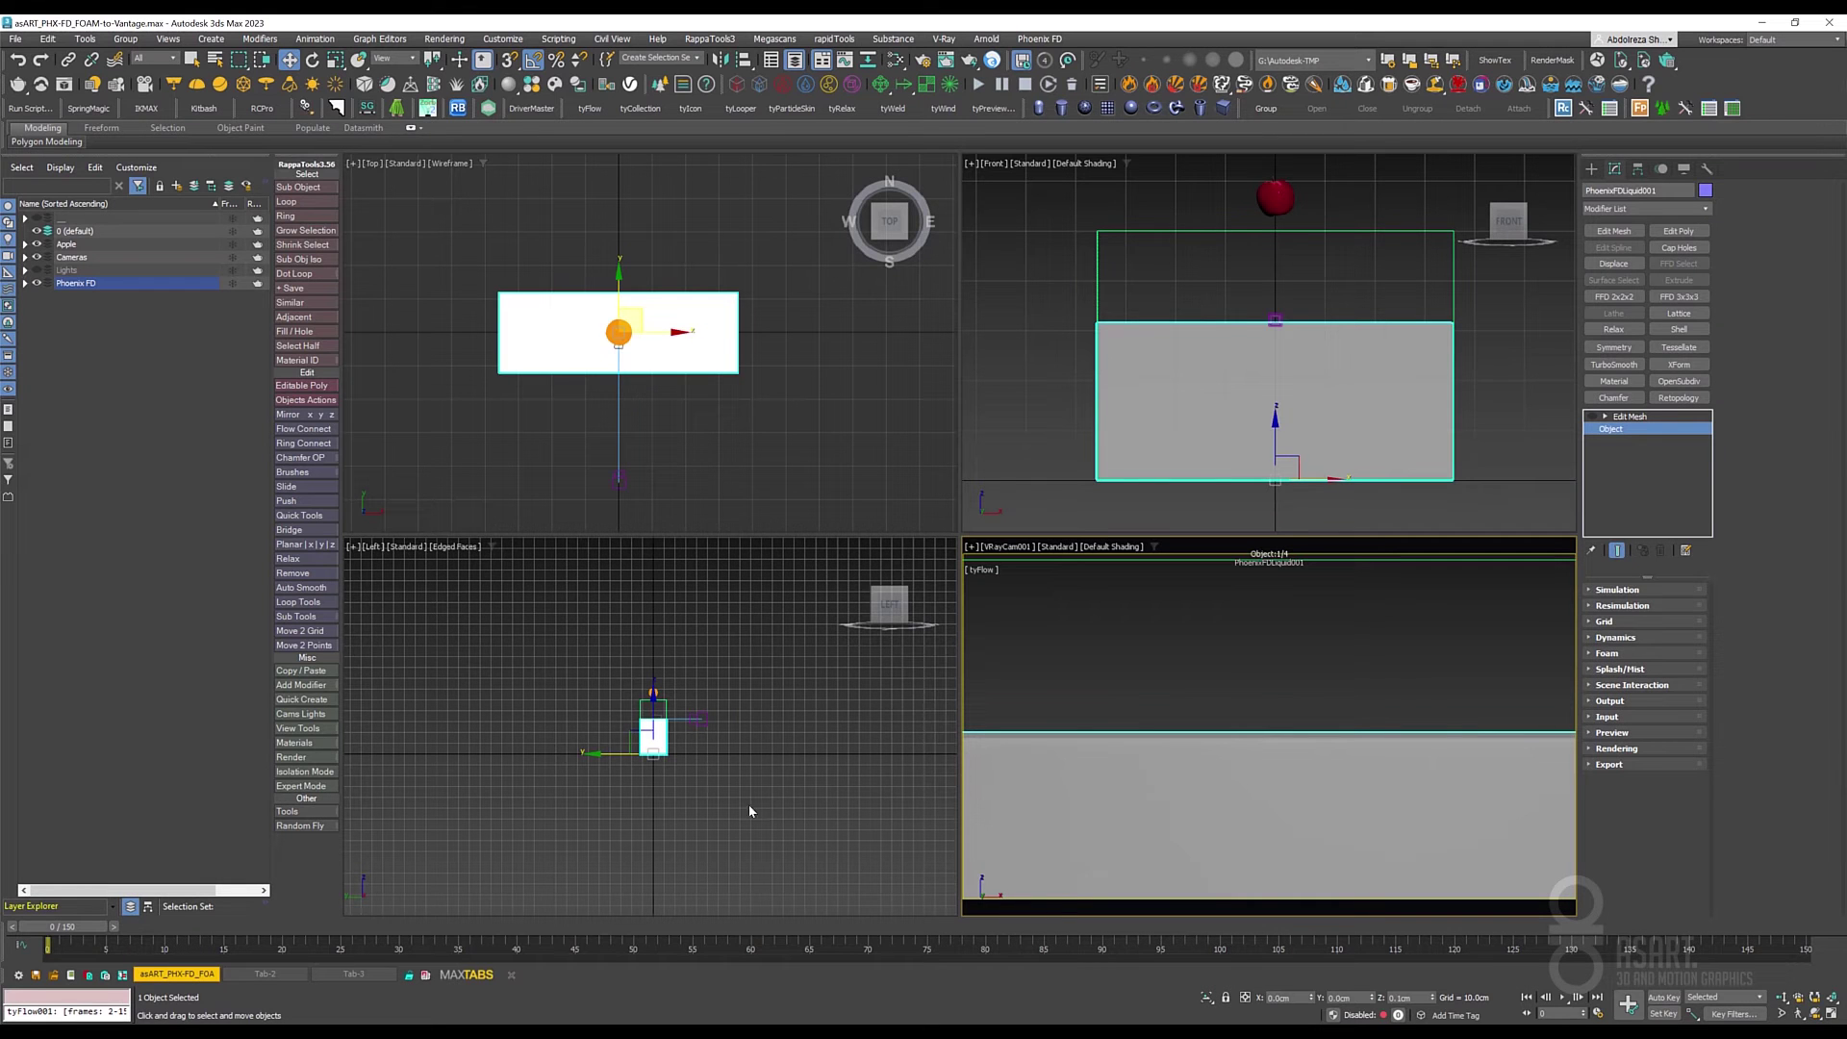
Create a tyFlow object in the Top view and reset its X and Y position to 0.
{"action": "left_click", "coordinate": [675, 440]}
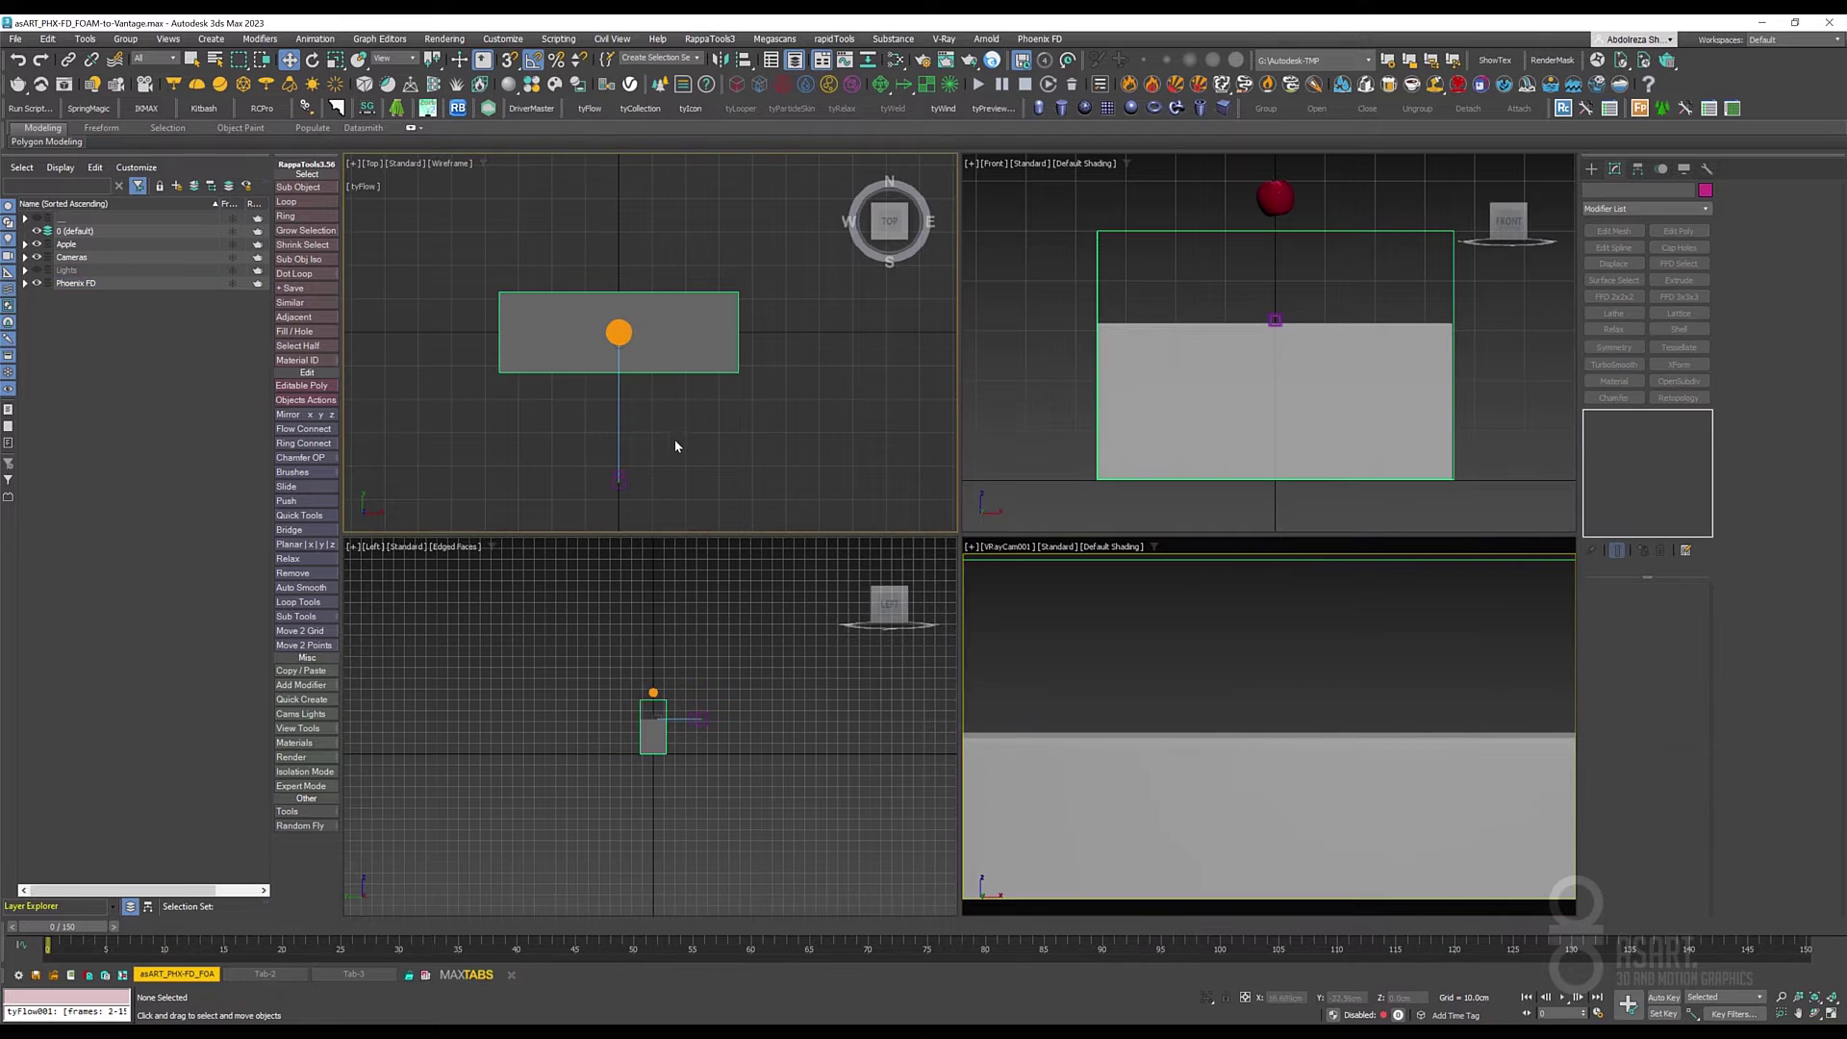
{"action": "left_click", "coordinate": [590, 108]}
{"action": "left_click_drag", "start_coordinate": [617, 221], "coordinate": [654, 246]}
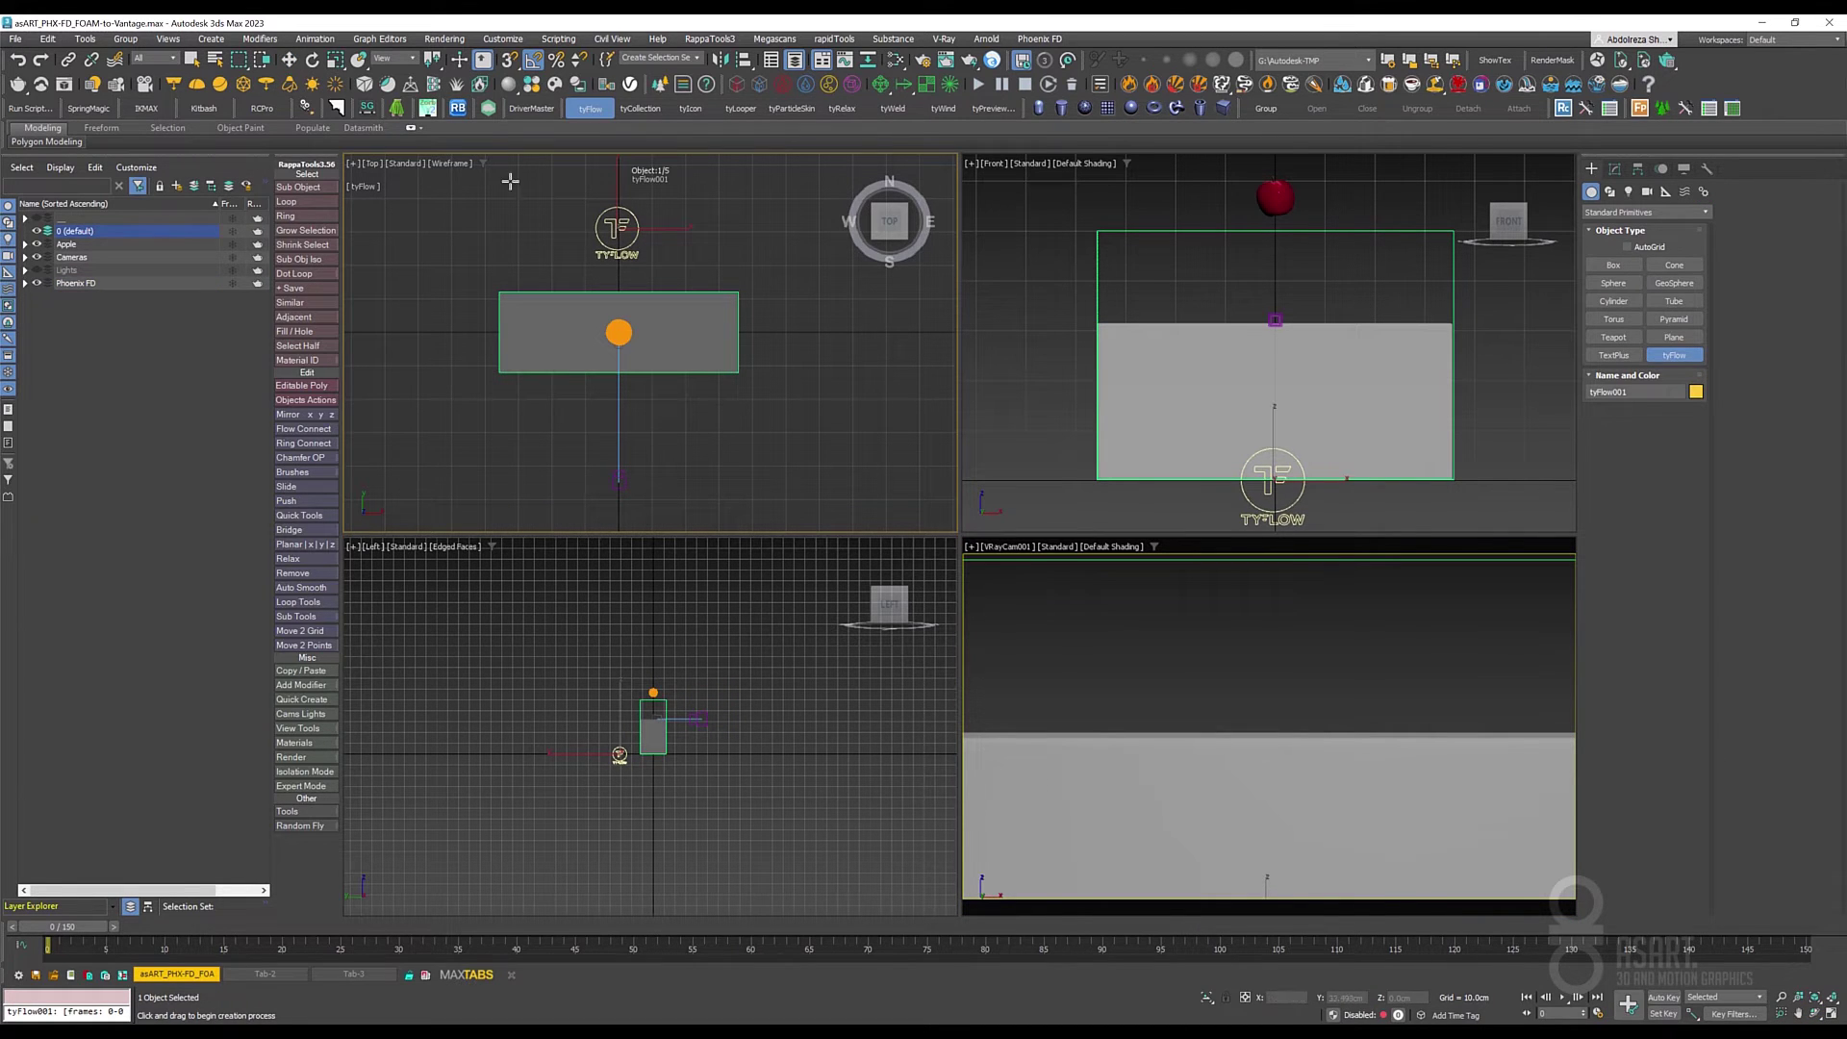
{"action": "key", "text": "w"}
{"action": "right_click", "coordinate": [1314, 1001]}
{"action": "right_click", "coordinate": [1375, 1001]}
Open the tyFlow object's editor and add a Birth Fluid operator as a new event in the empty flow.
{"action": "left_click", "coordinate": [1615, 168]}
{"action": "left_click", "coordinate": [1655, 624]}
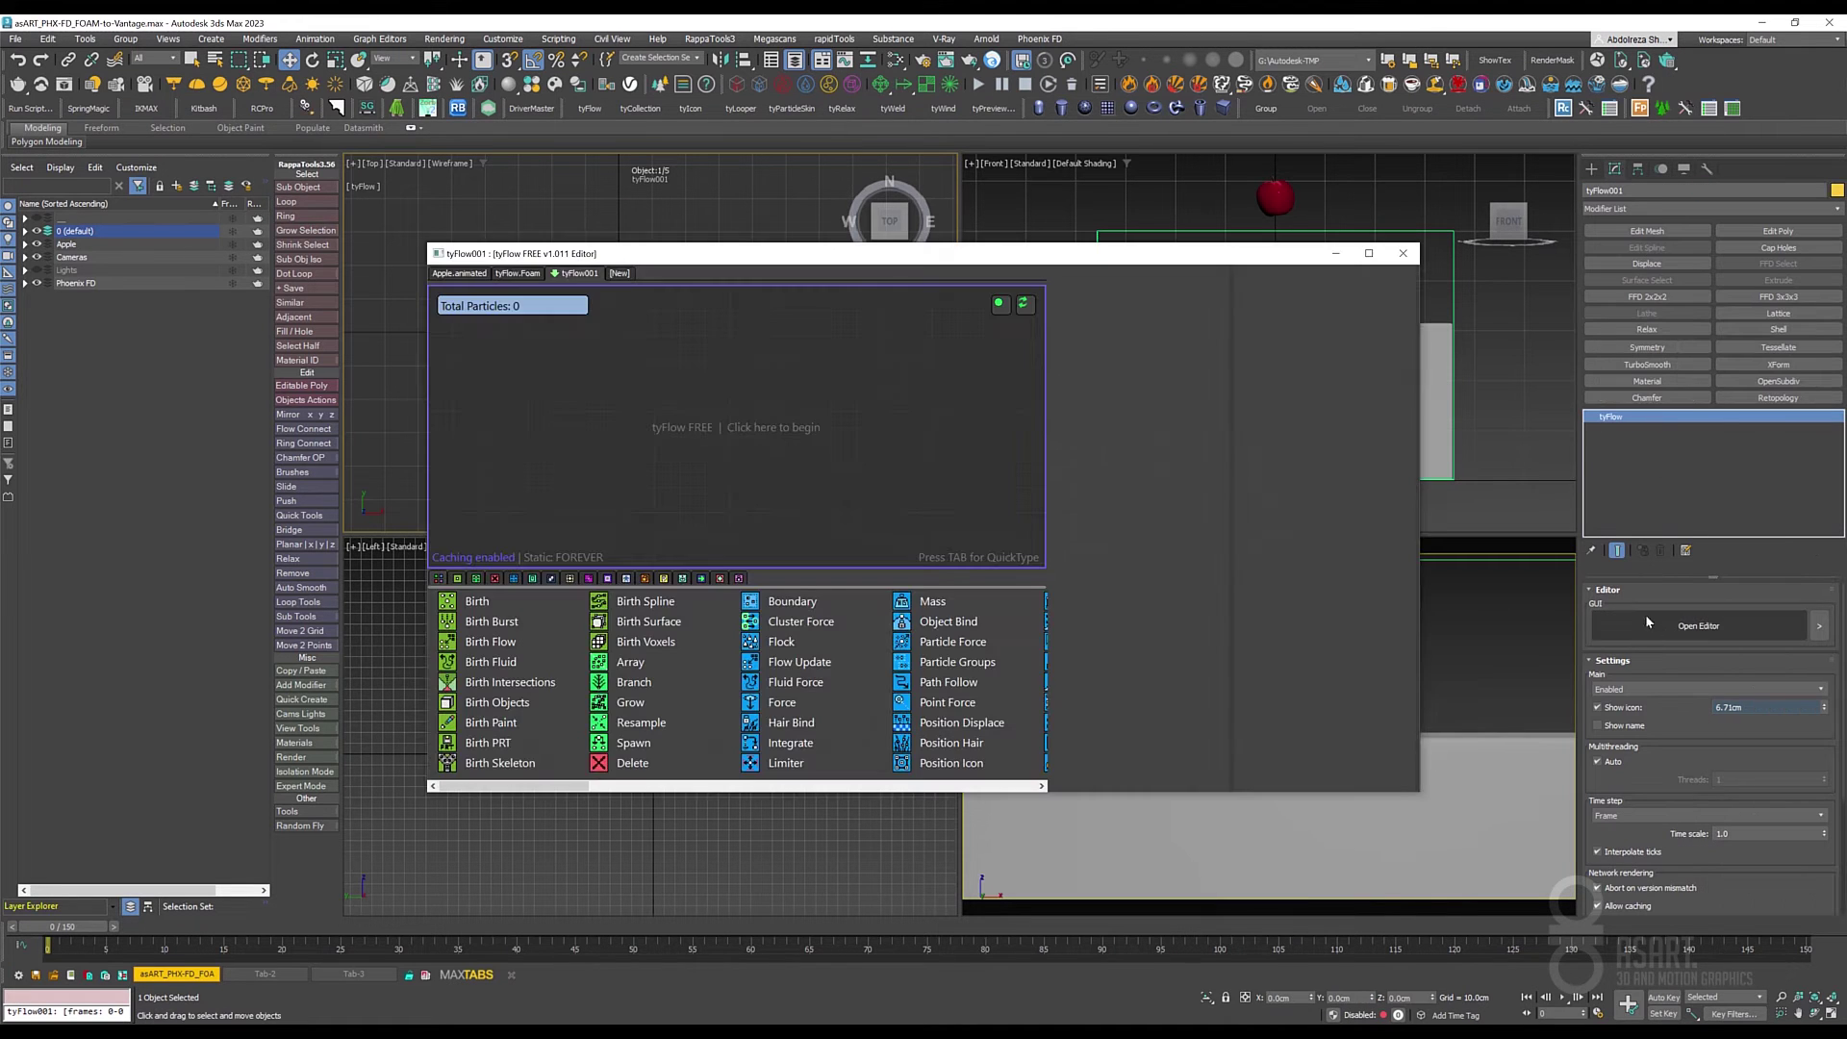
{"action": "left_click_drag", "start_coordinate": [791, 258], "coordinate": [545, 184]}
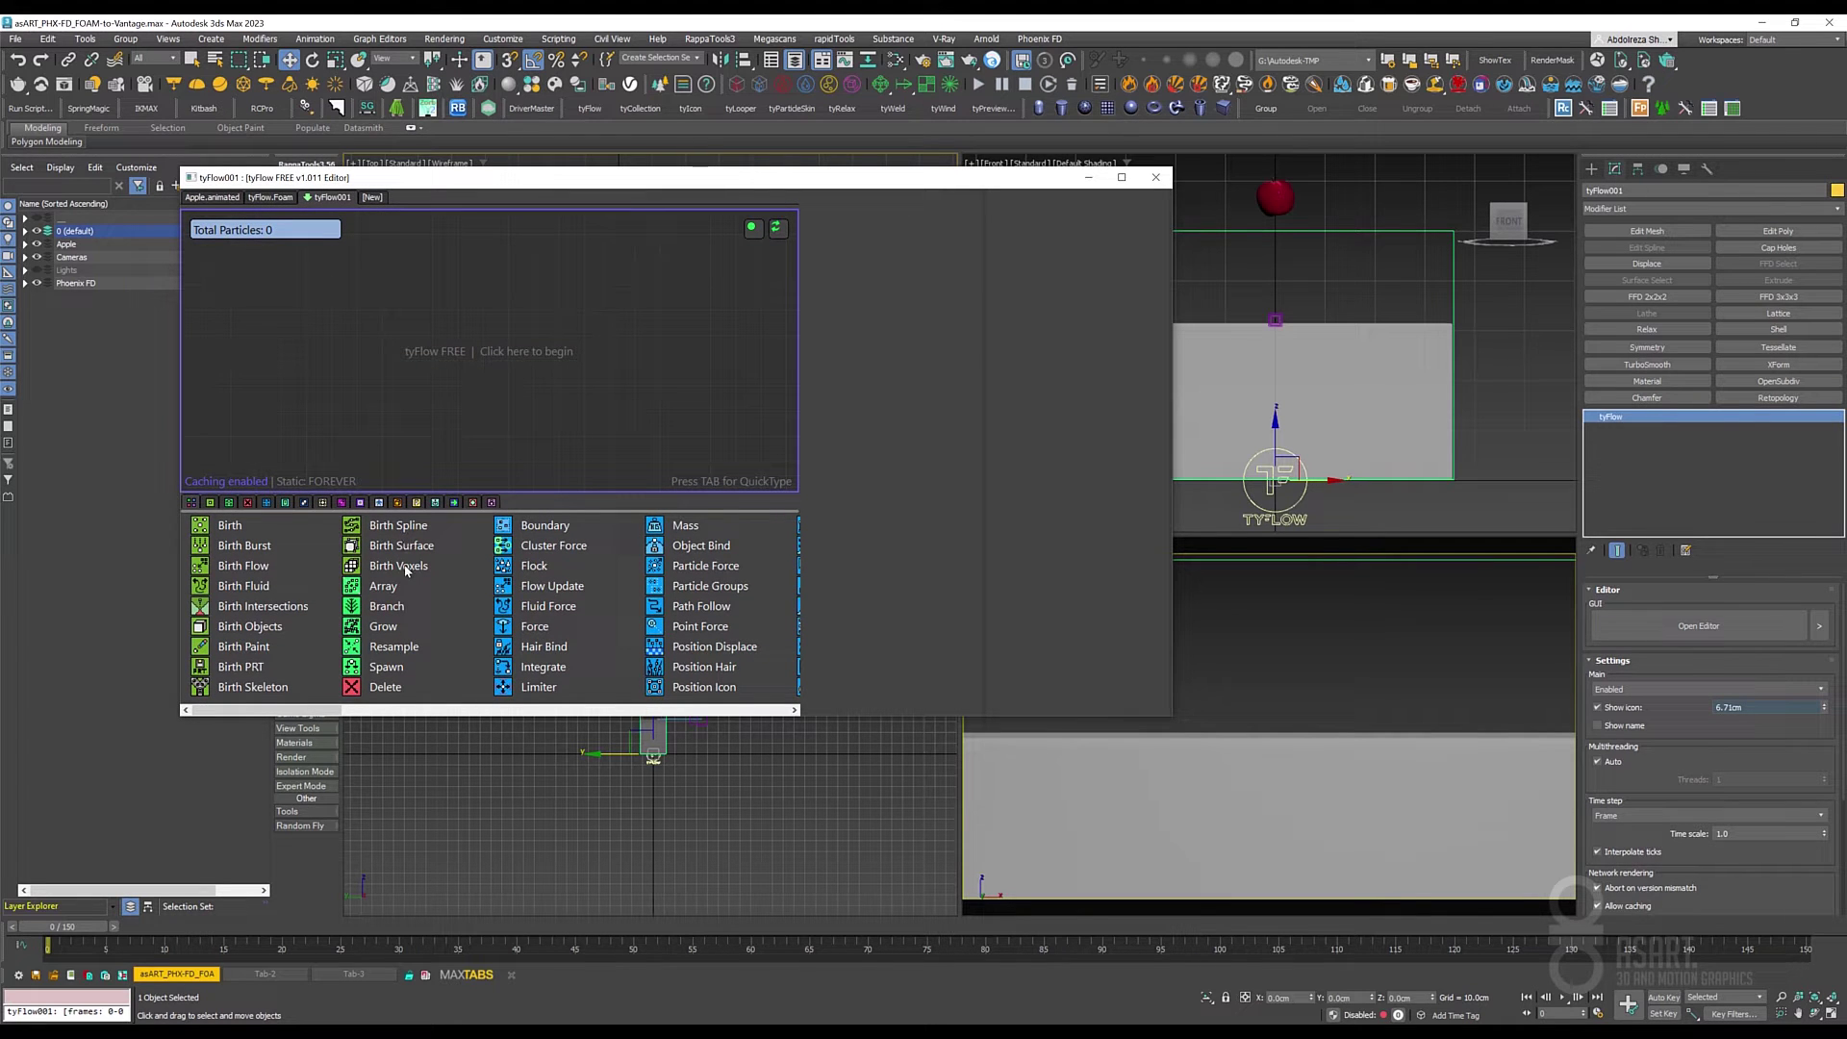
{"action": "left_click_drag", "start_coordinate": [252, 593], "coordinate": [304, 279]}
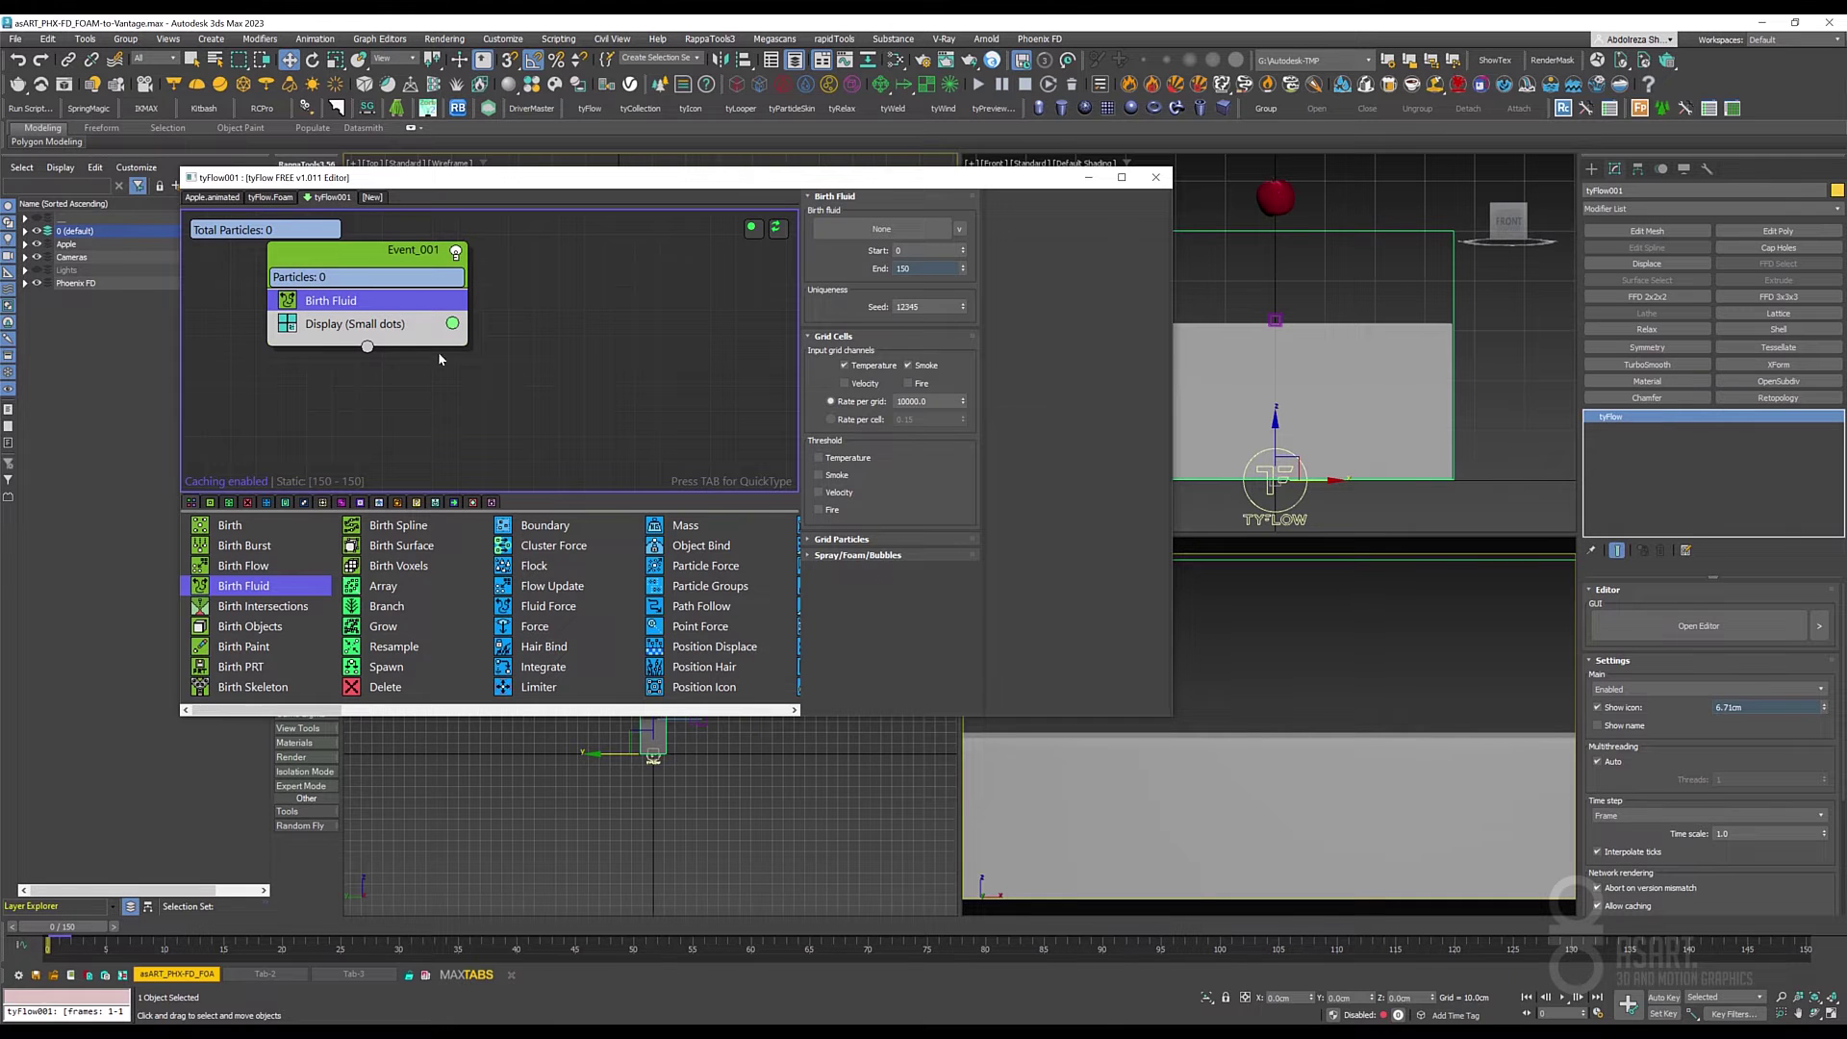
Assign PhoenixFDLiquid001 as the Birth Fluid source and check the operator's start and end frames.
{"action": "left_click", "coordinate": [847, 229]}
{"action": "left_click", "coordinate": [1339, 231]}
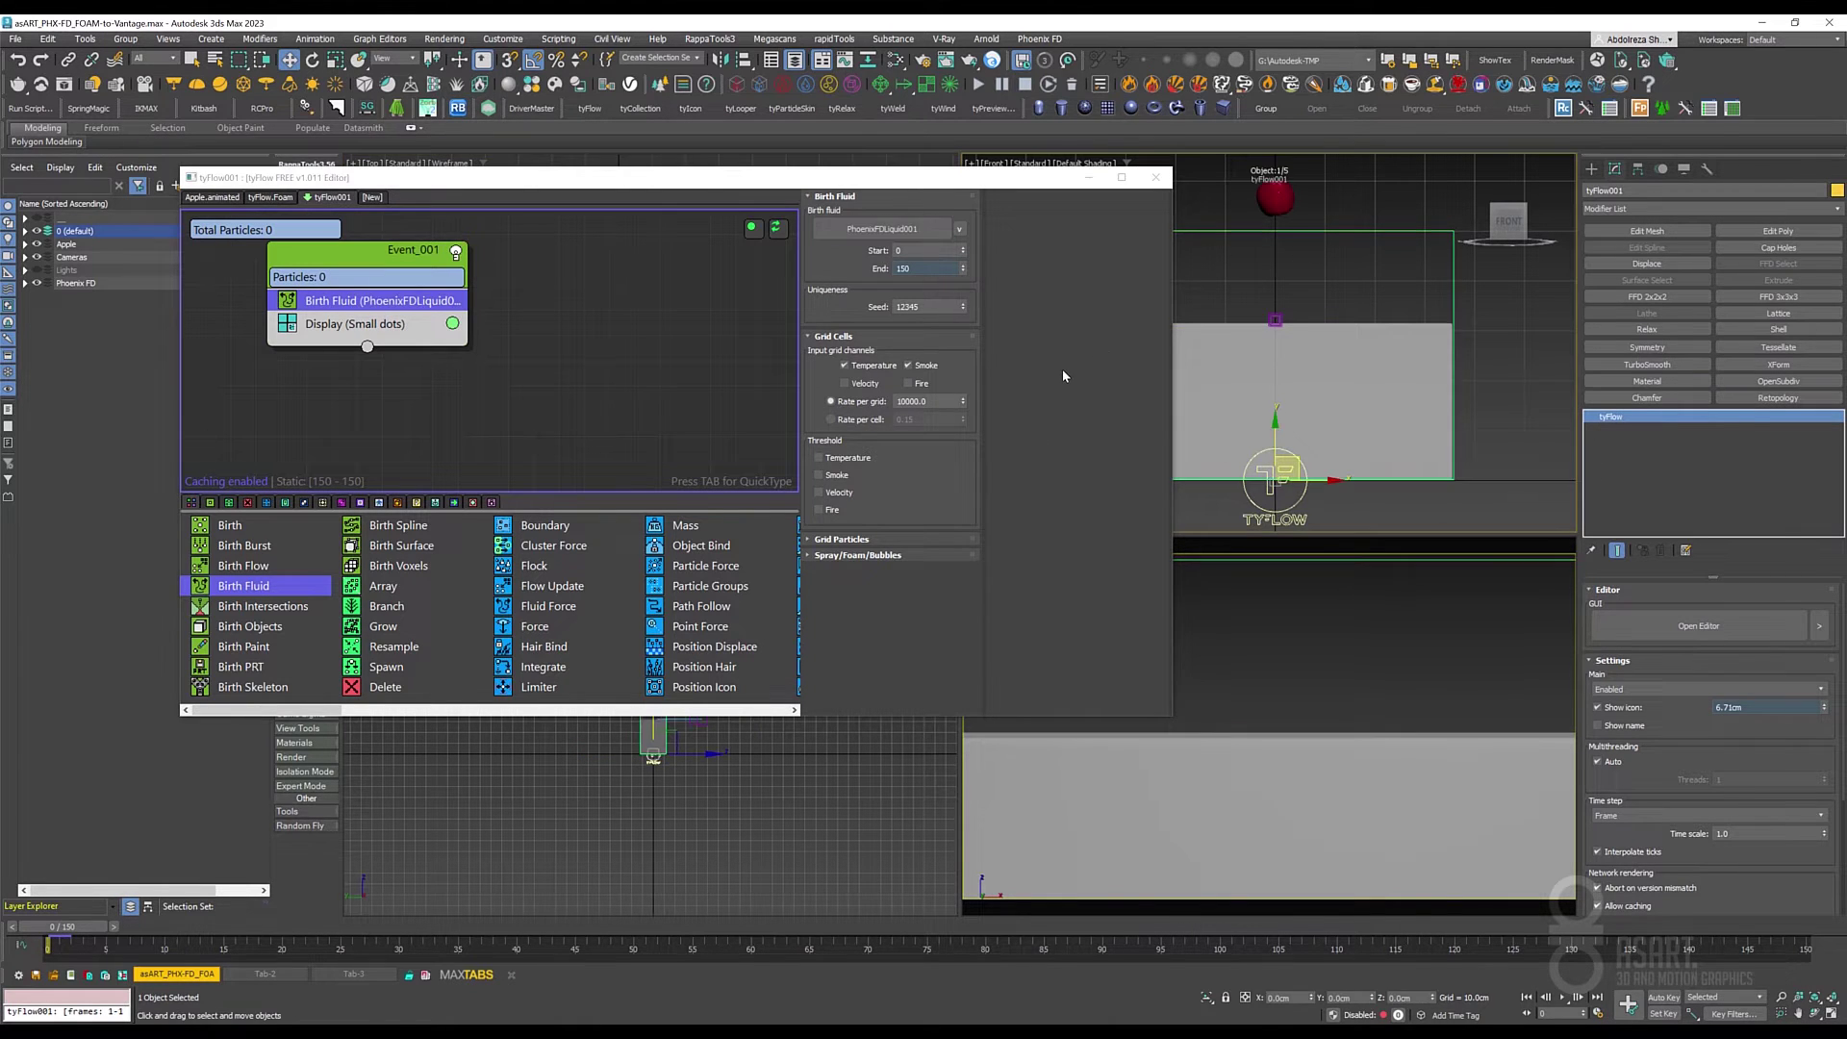
{"action": "left_click", "coordinate": [929, 252]}
{"action": "key", "text": "Tab"}
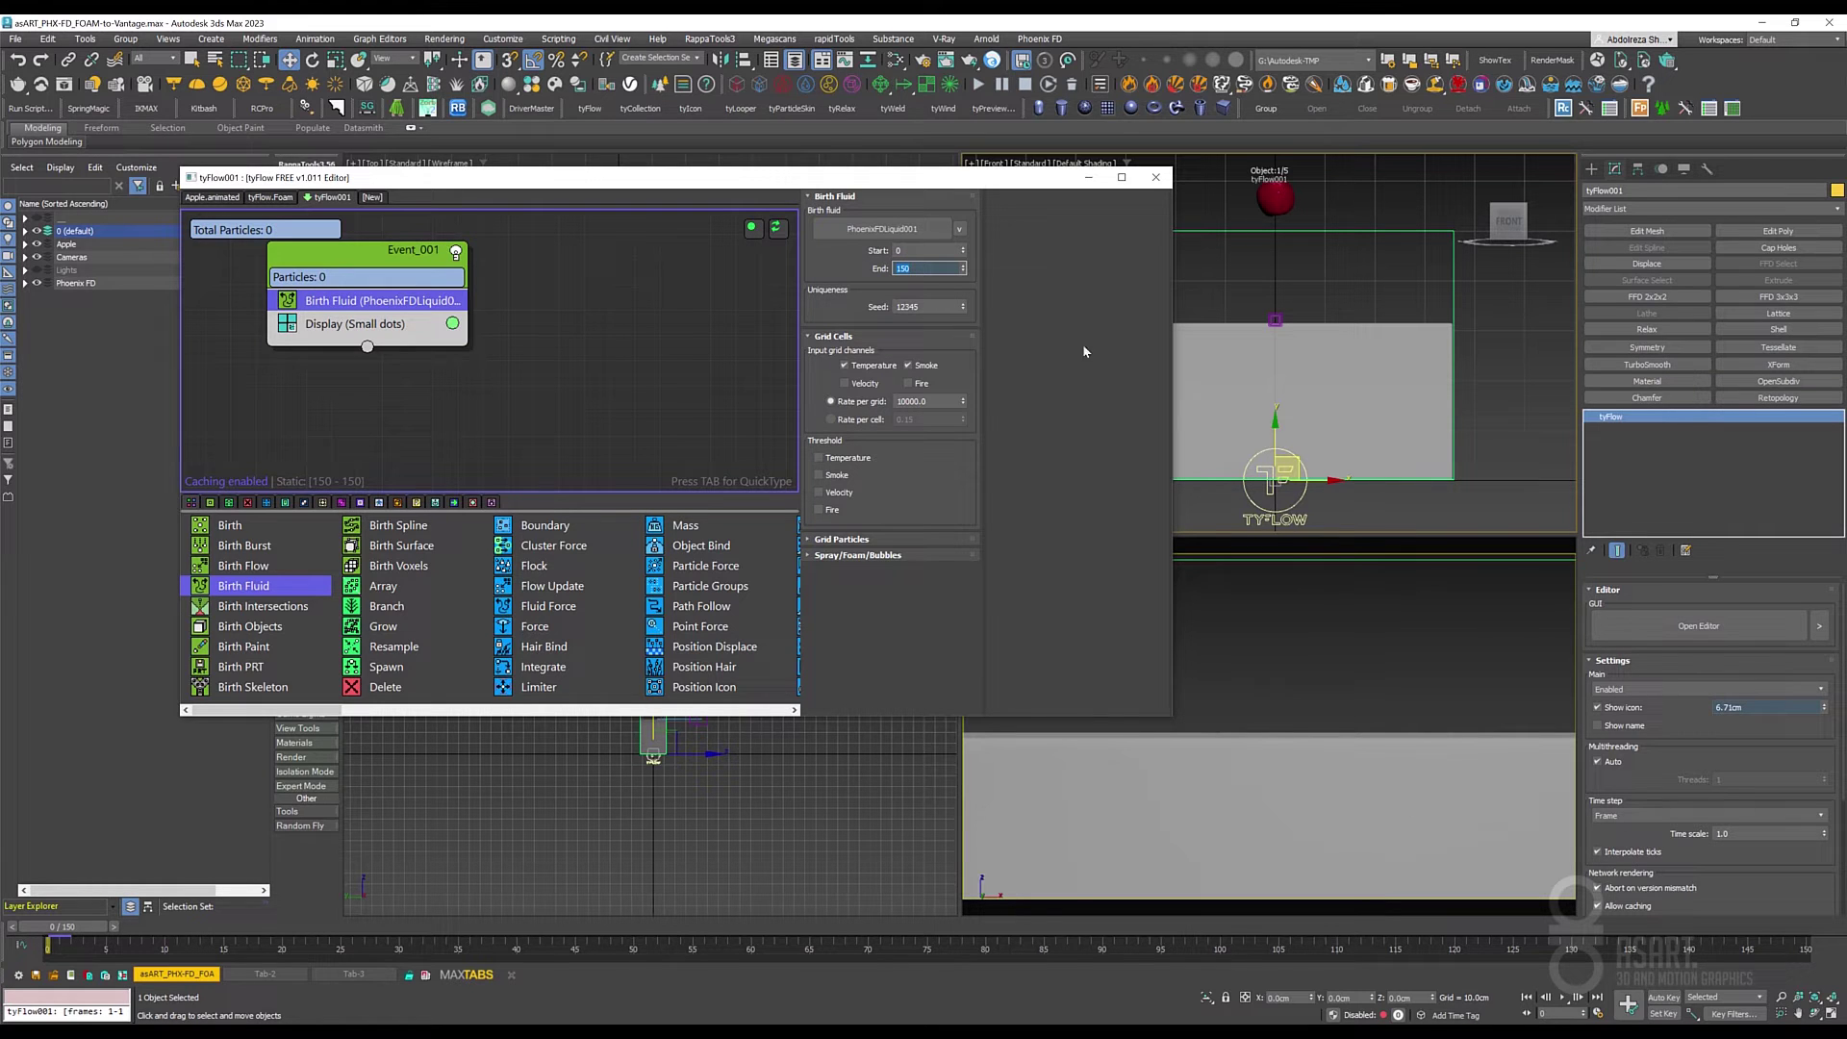
Disable the Temperature and Smoke grid channels in Birth Fluid and enable Foam as the grid particle channel.
{"action": "left_click", "coordinate": [845, 365]}
{"action": "left_click", "coordinate": [908, 367]}
{"action": "left_click", "coordinate": [811, 542]}
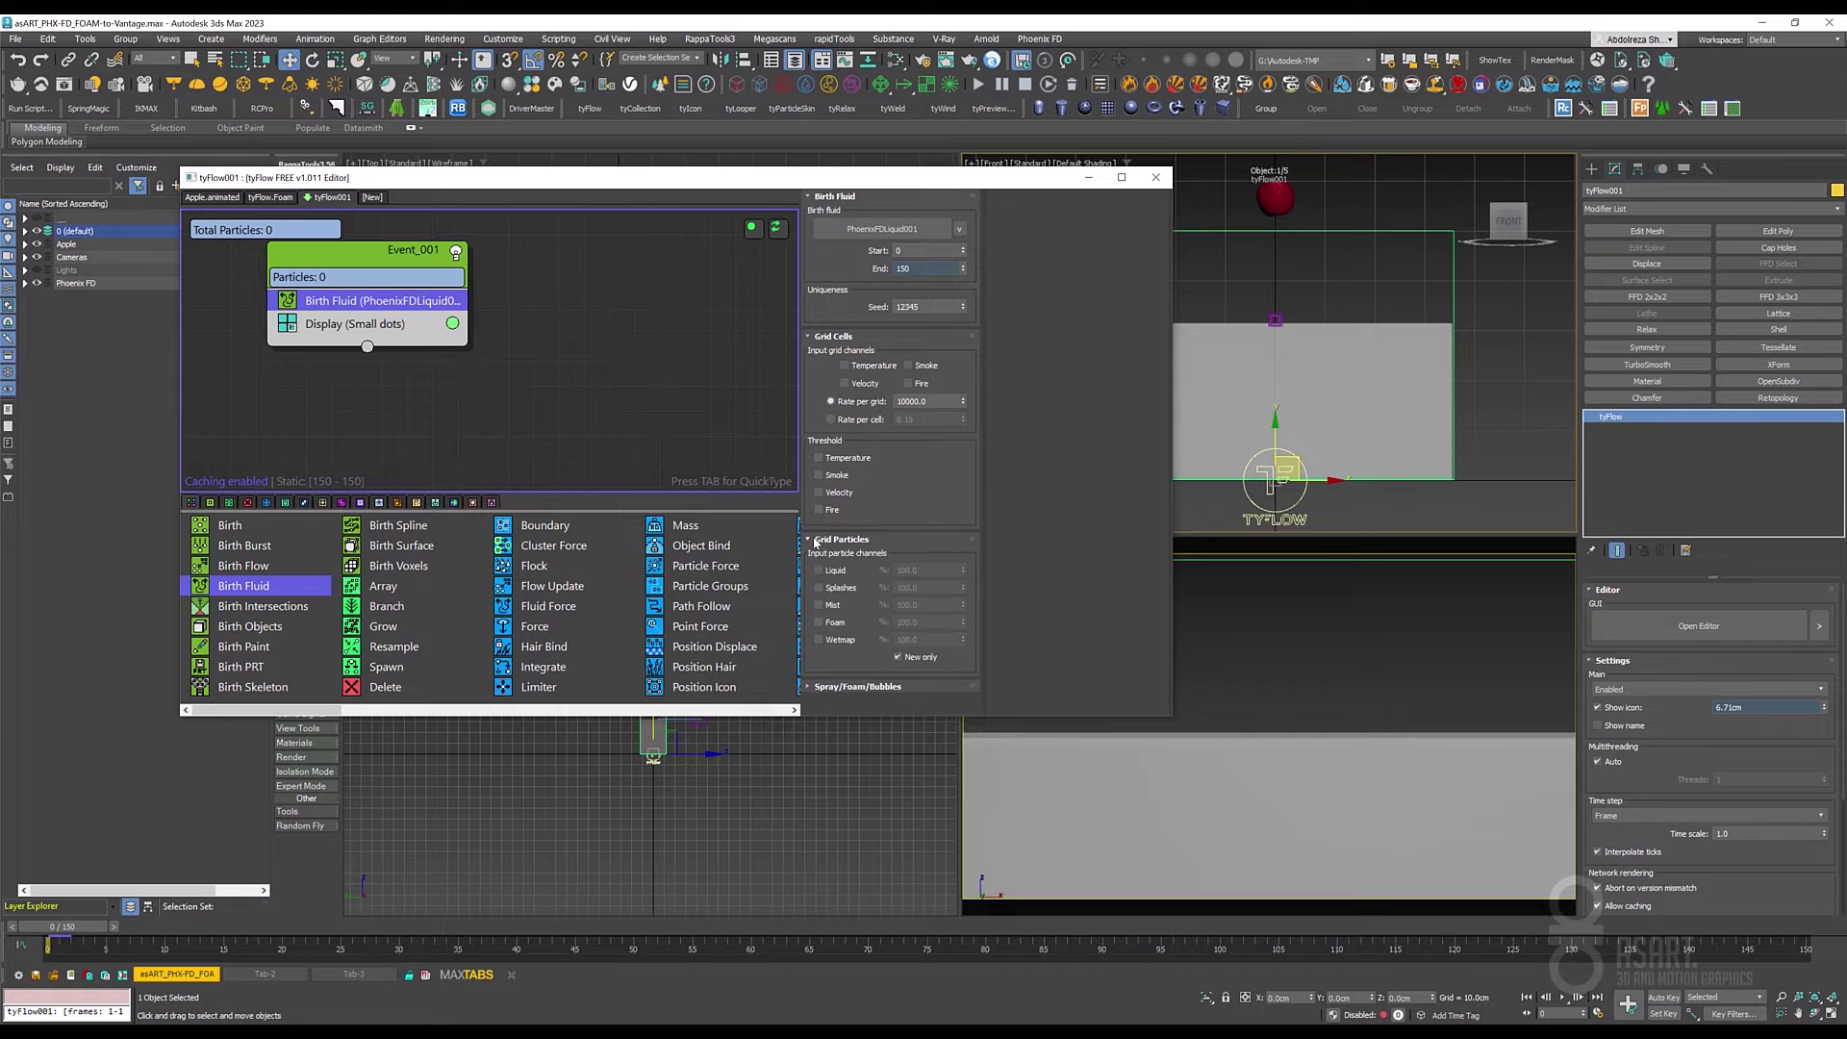
{"action": "left_click", "coordinate": [821, 624]}
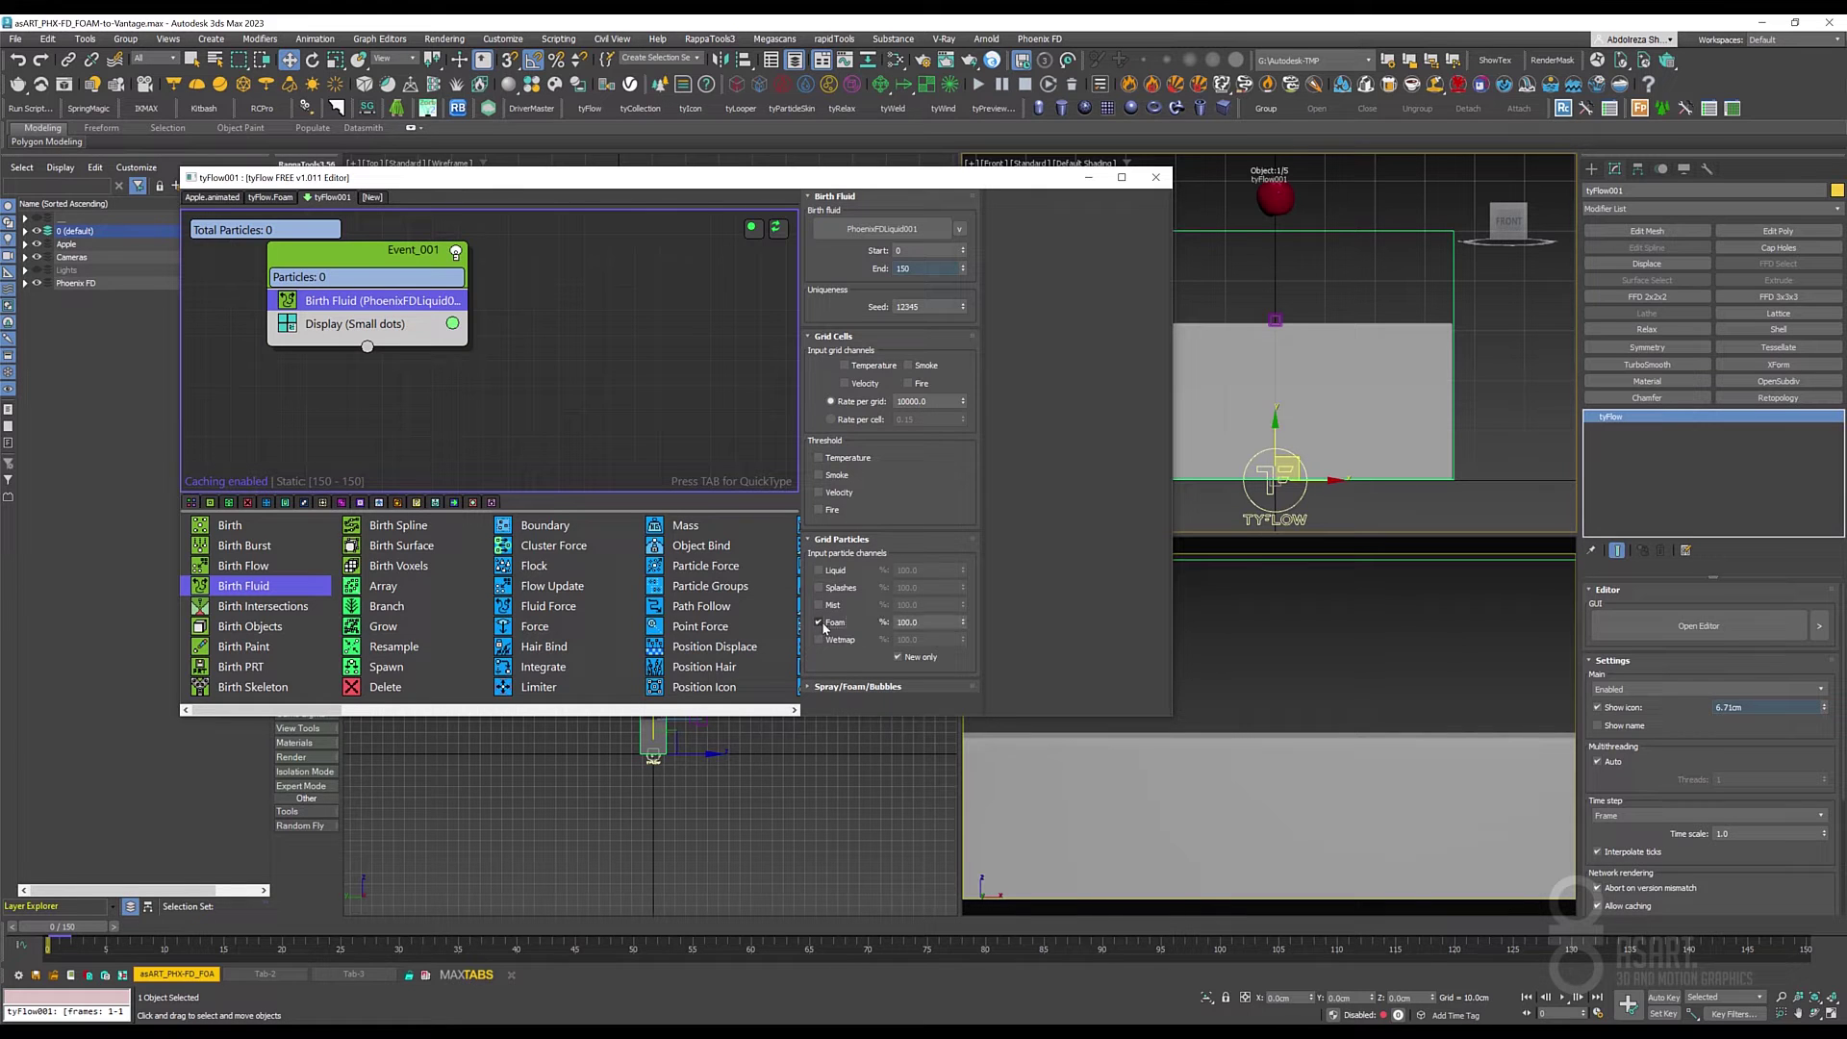
Add a Fluid Force operator below Birth Fluid and assign PhoenixFDLiquid001 as its fluid object.
{"action": "left_click", "coordinate": [889, 621]}
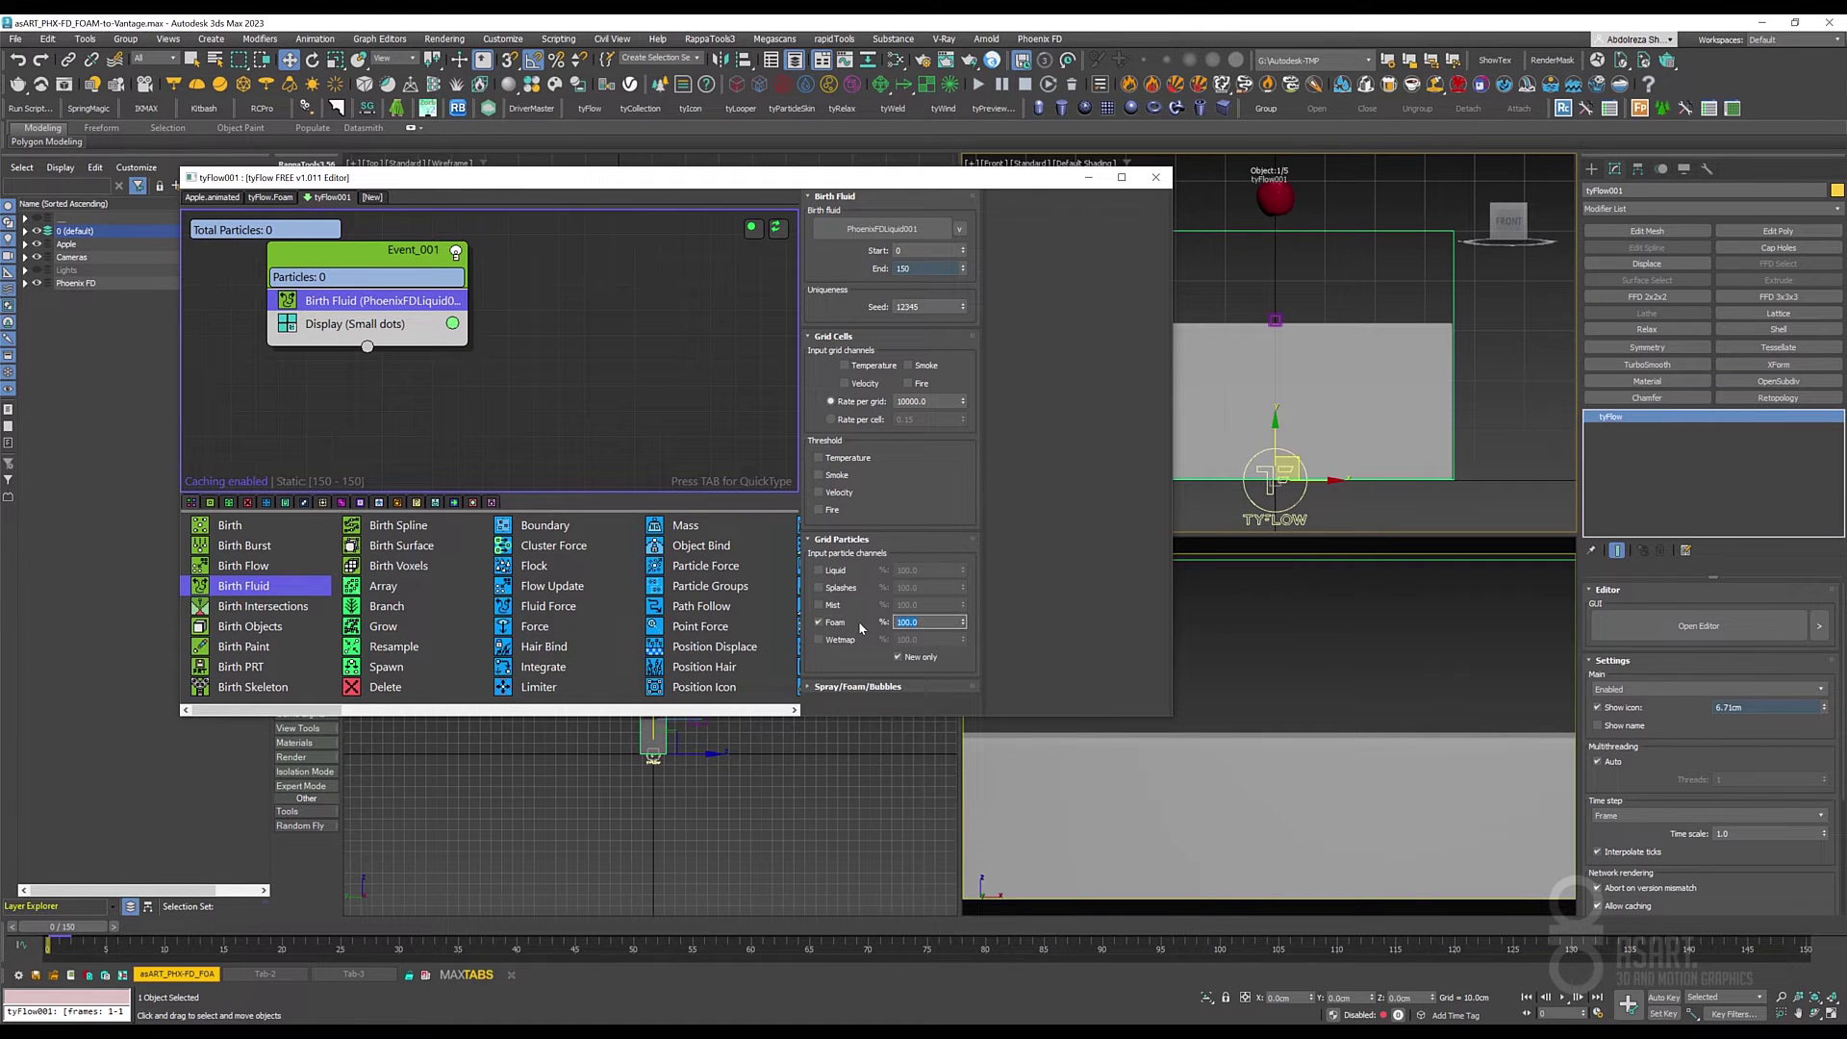
{"action": "left_click", "coordinate": [591, 387]}
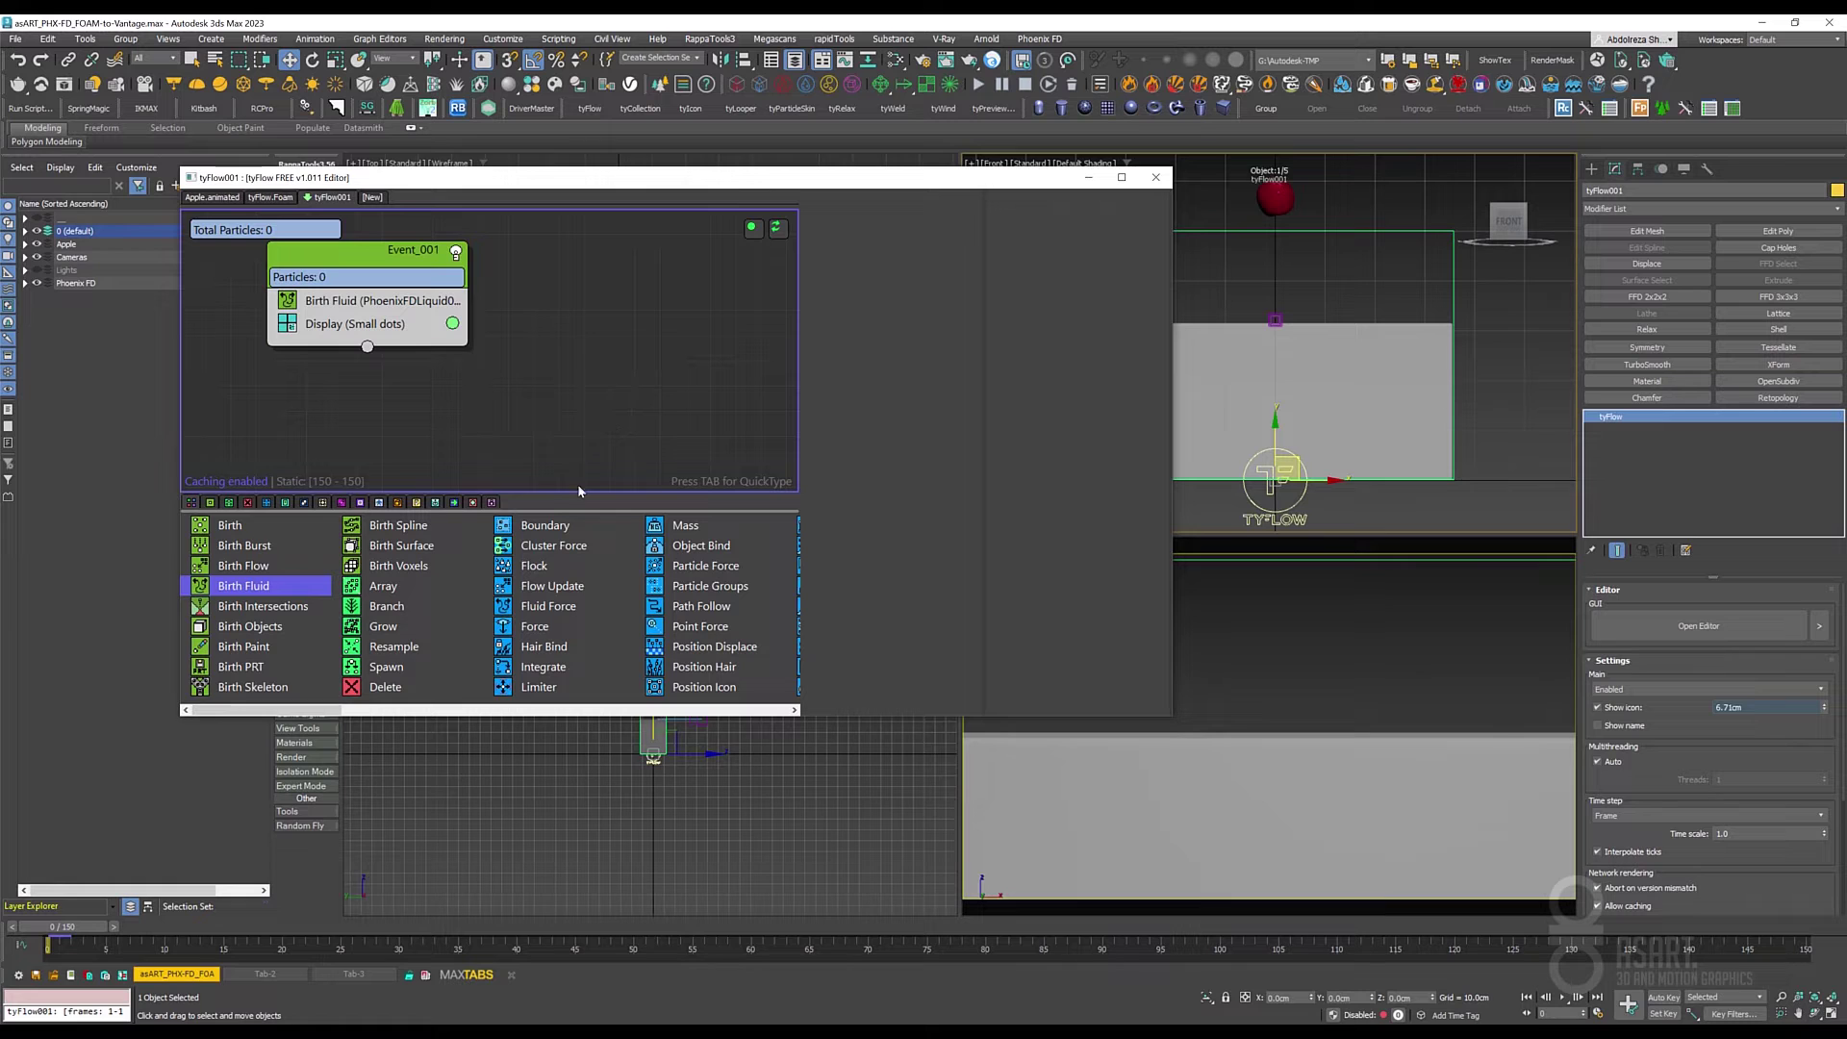
{"action": "left_click_drag", "start_coordinate": [548, 614], "coordinate": [338, 325]}
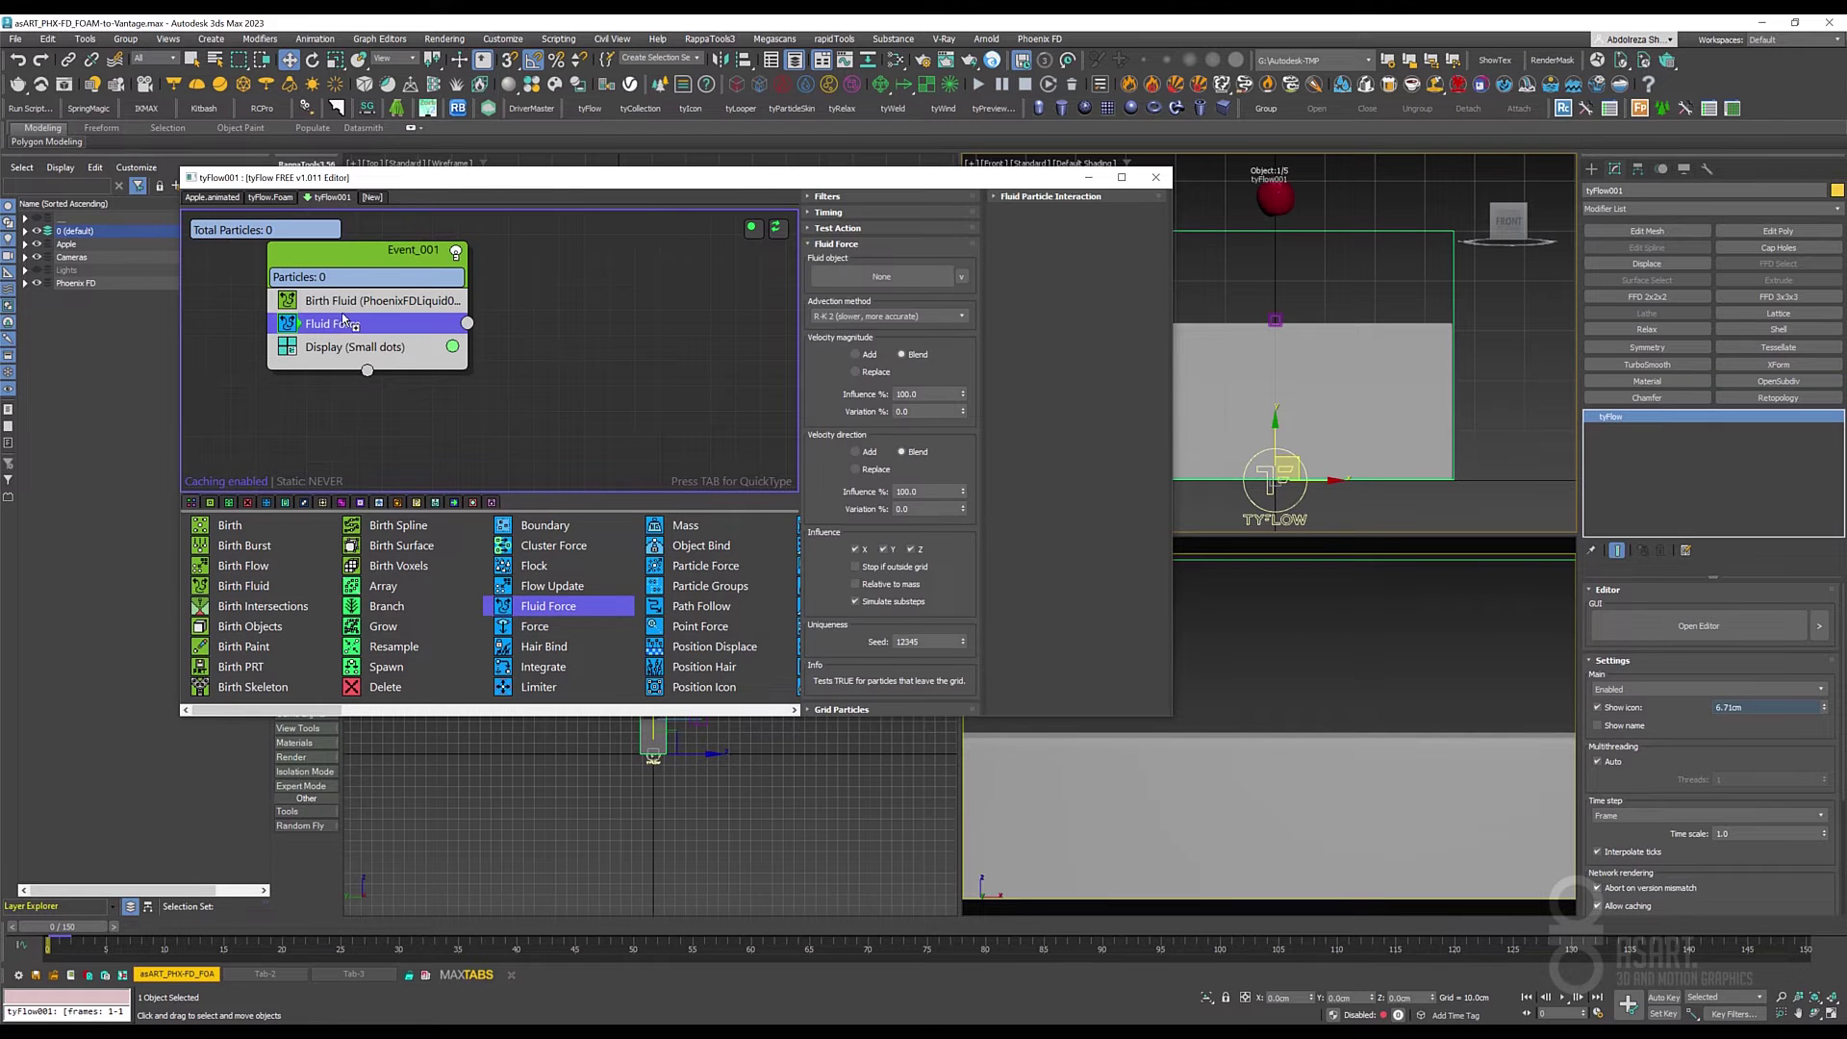
{"action": "left_click", "coordinate": [853, 275]}
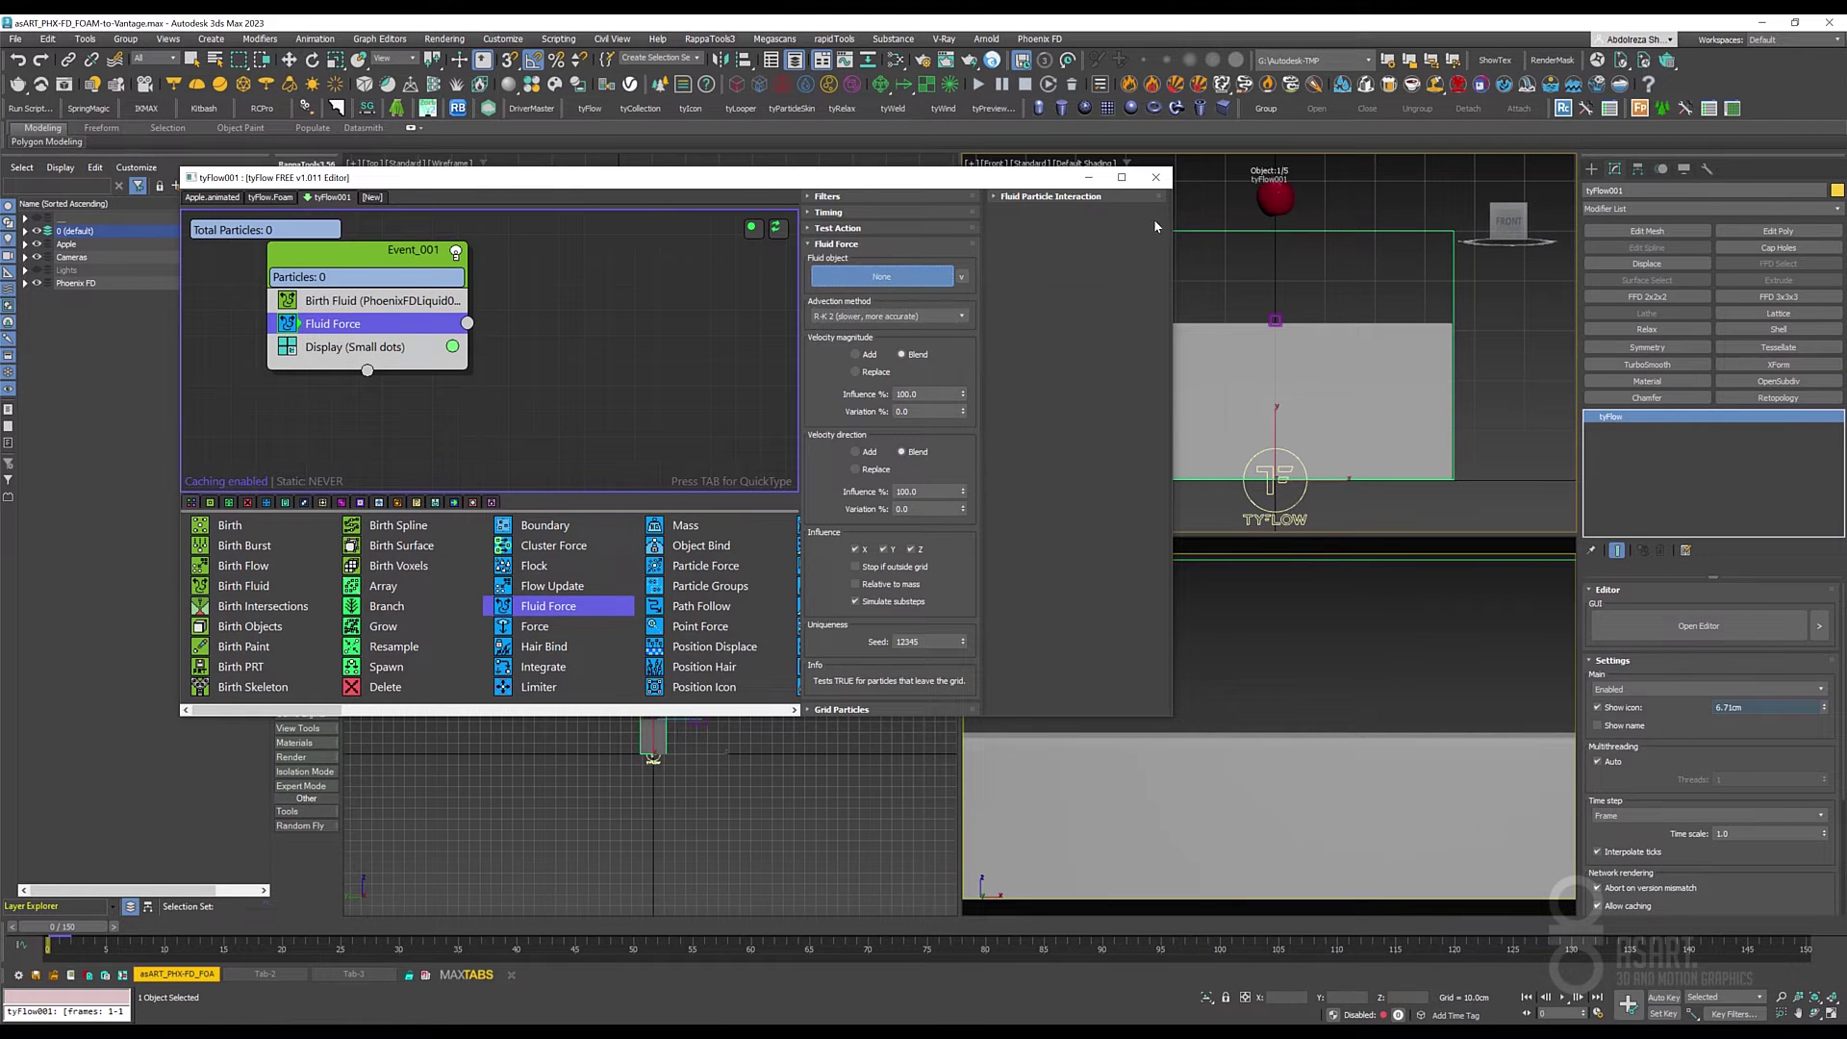
{"action": "left_click", "coordinate": [1209, 229]}
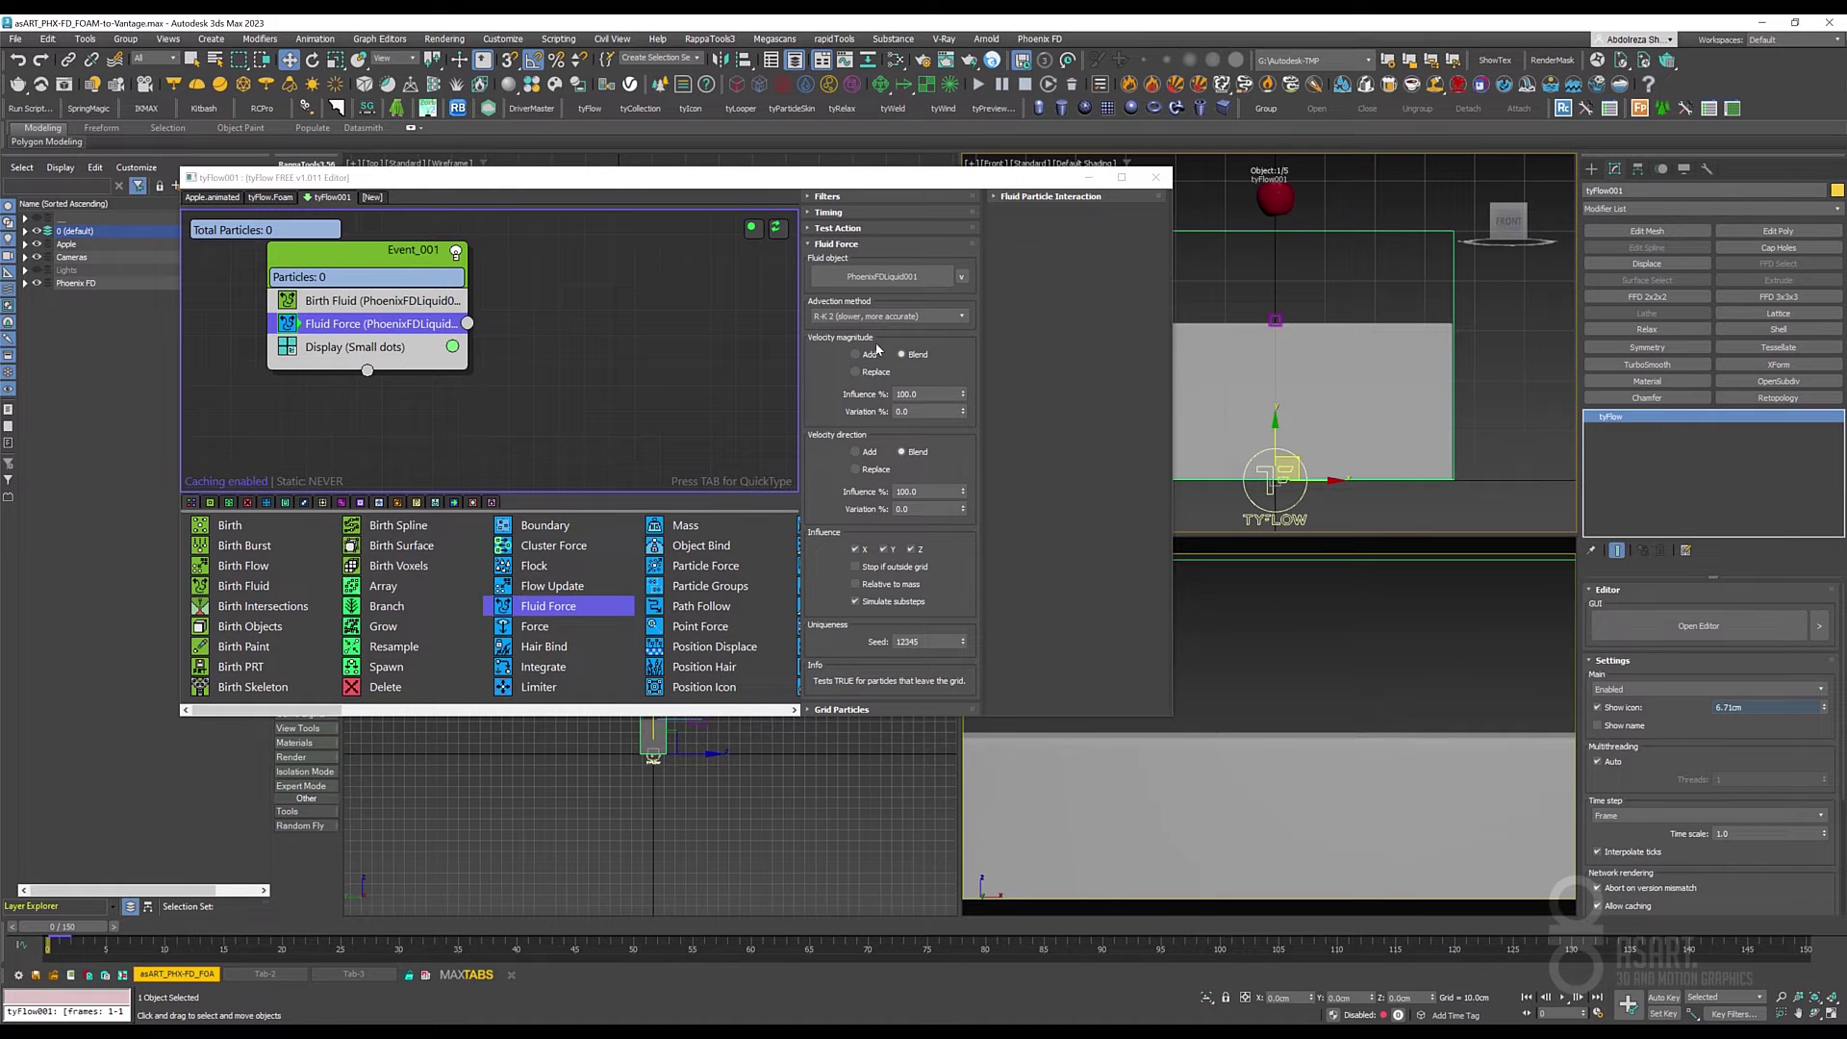
Set Fluid Force's velocity magnitude and direction to Replace, with Foam as its grid particle channel like in Birth Fluid.
{"action": "left_click", "coordinate": [856, 371]}
{"action": "left_click", "coordinate": [856, 469]}
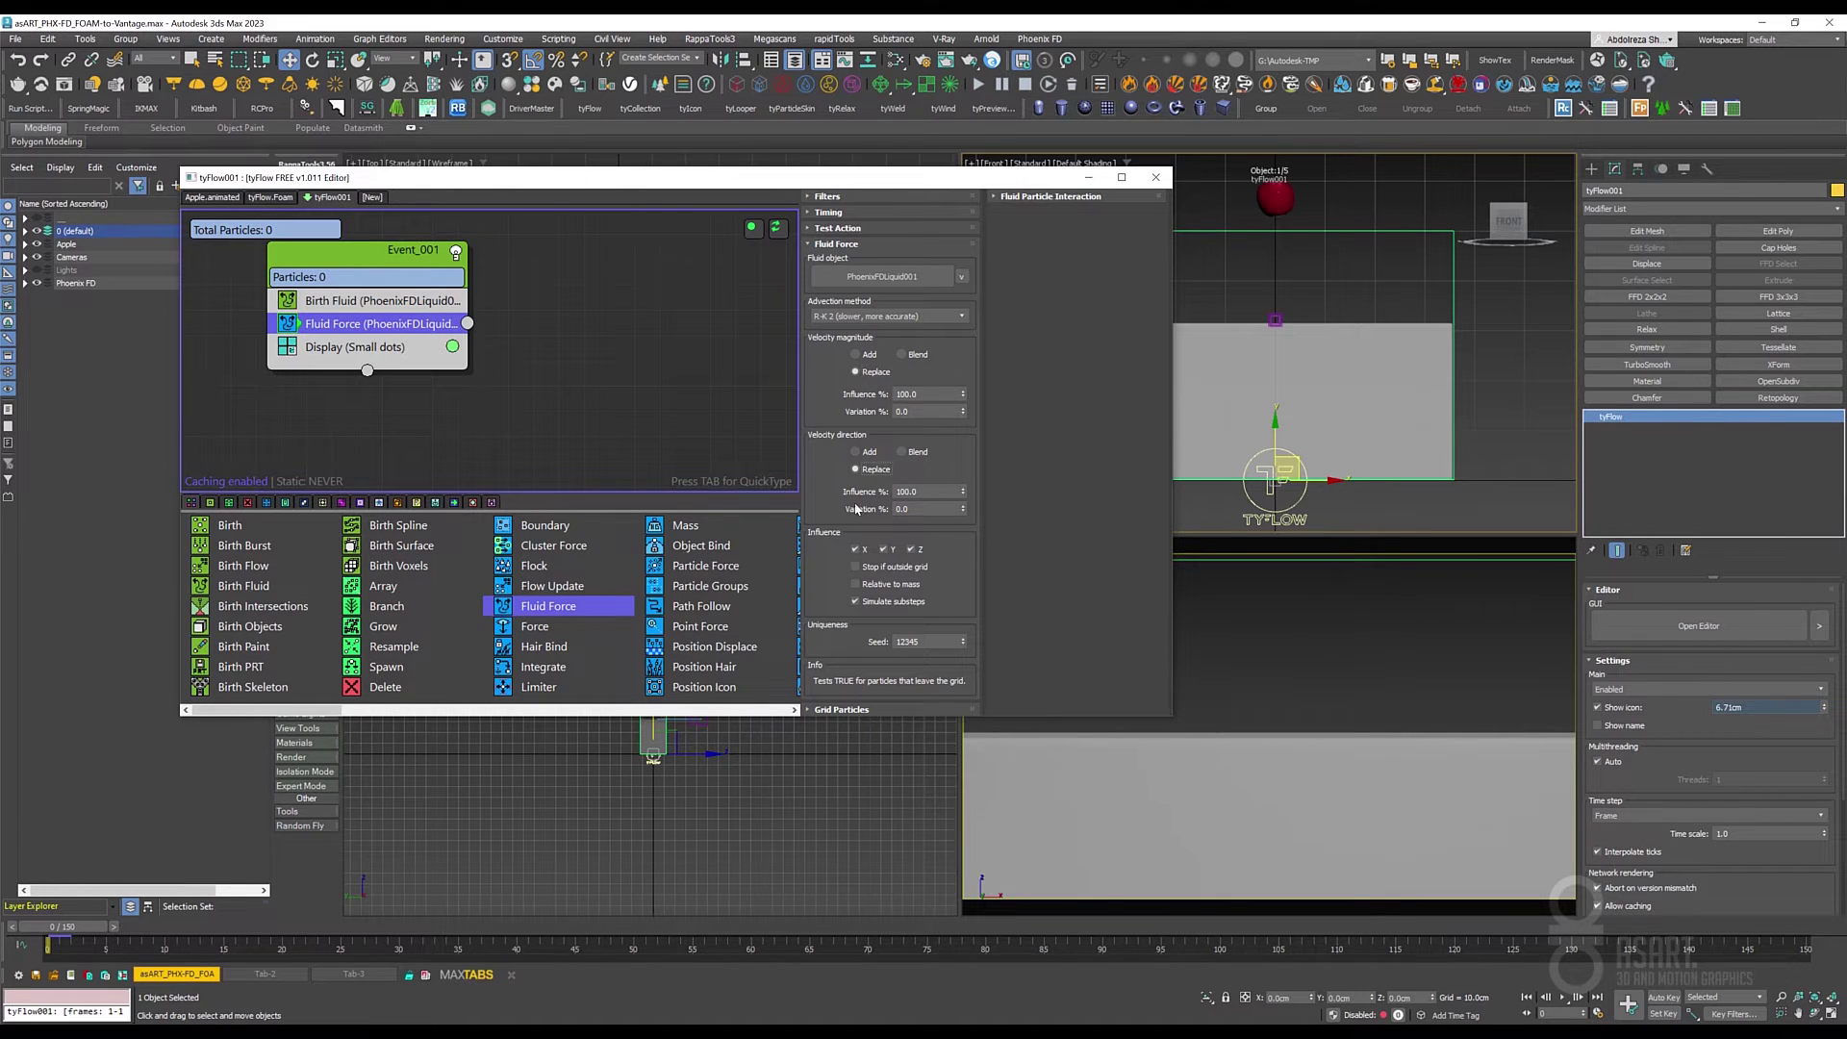
{"action": "left_click", "coordinate": [811, 712]}
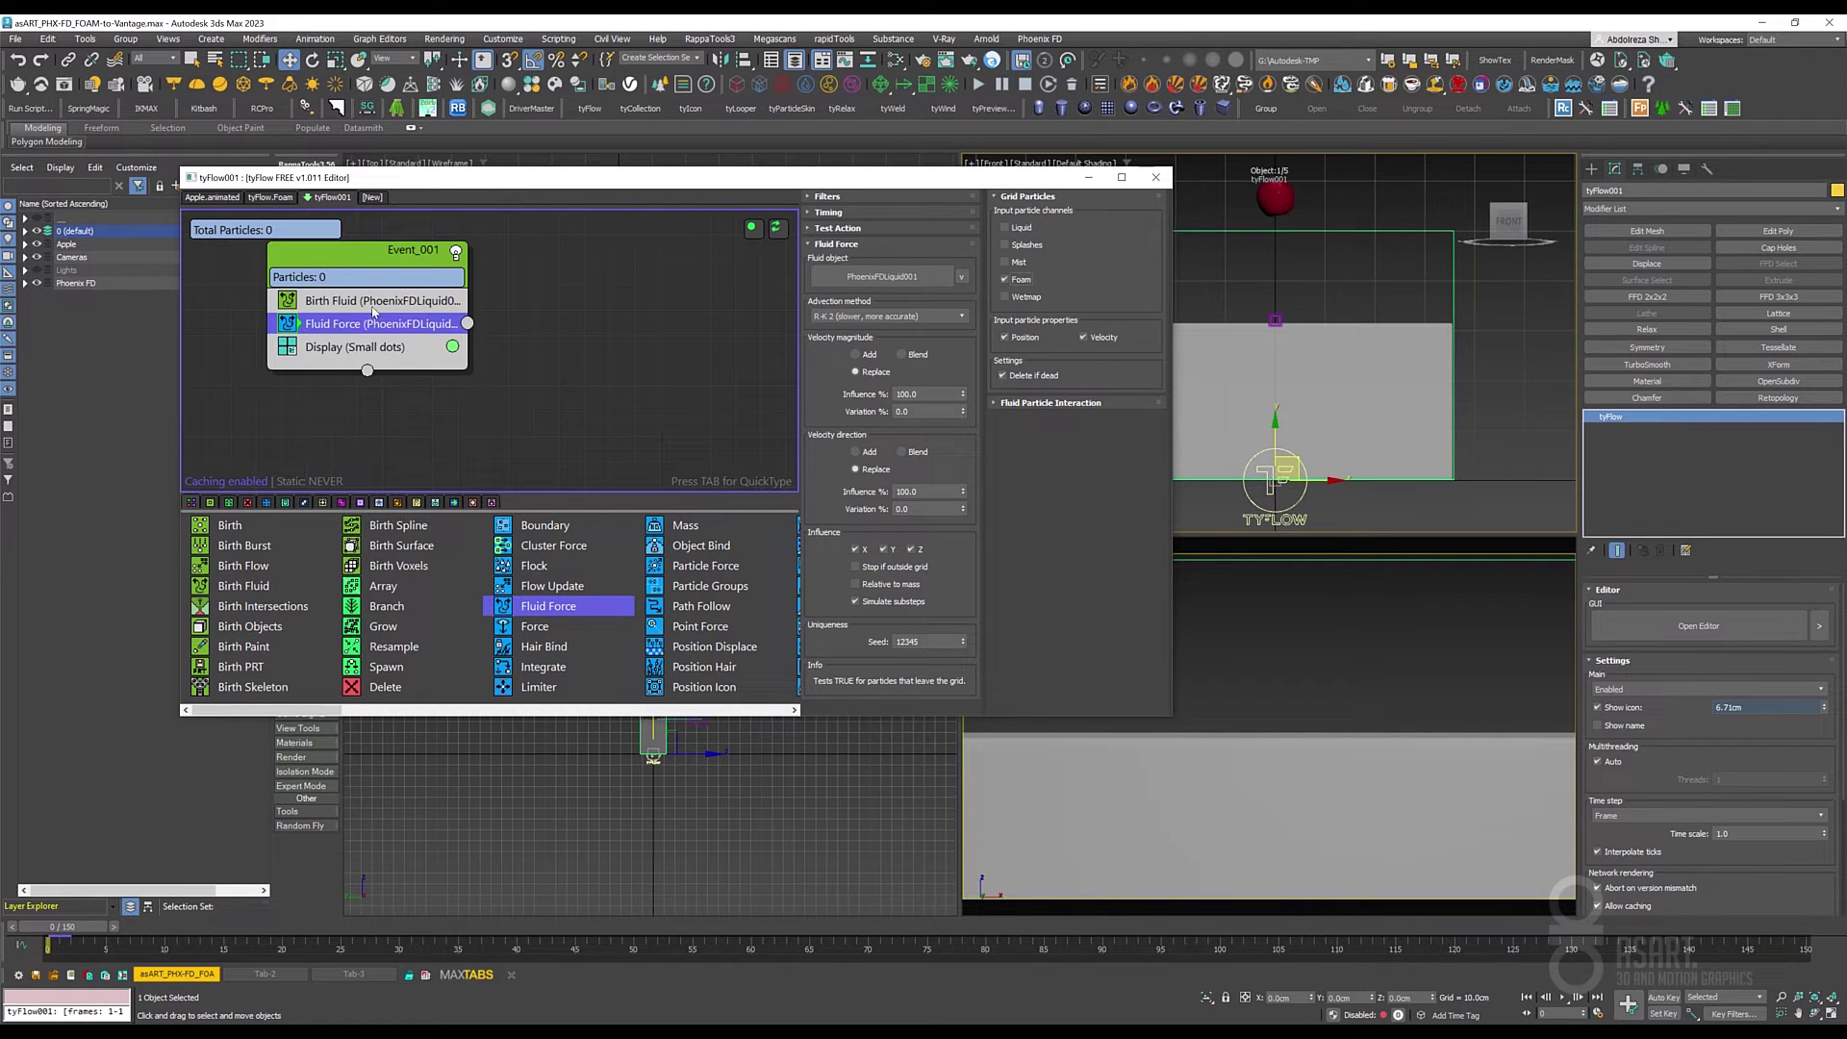
{"action": "left_click", "coordinate": [366, 303]}
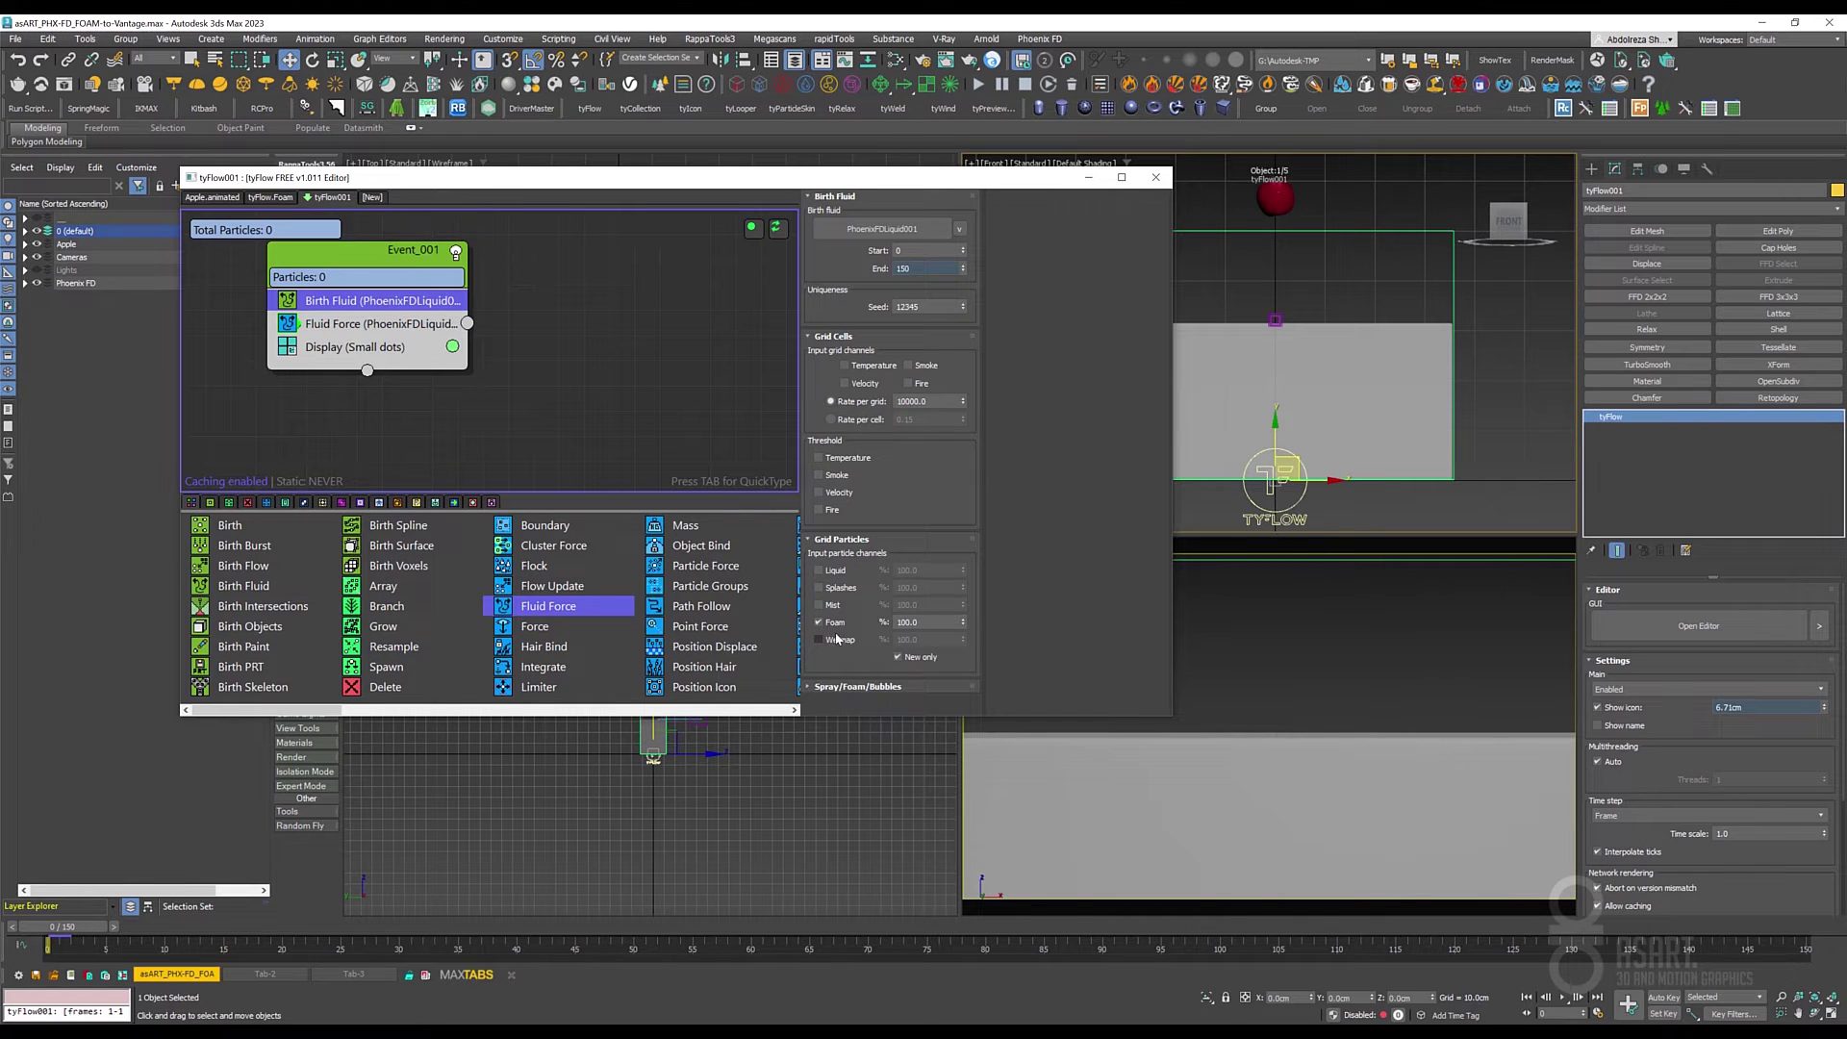
{"action": "left_click", "coordinate": [381, 325]}
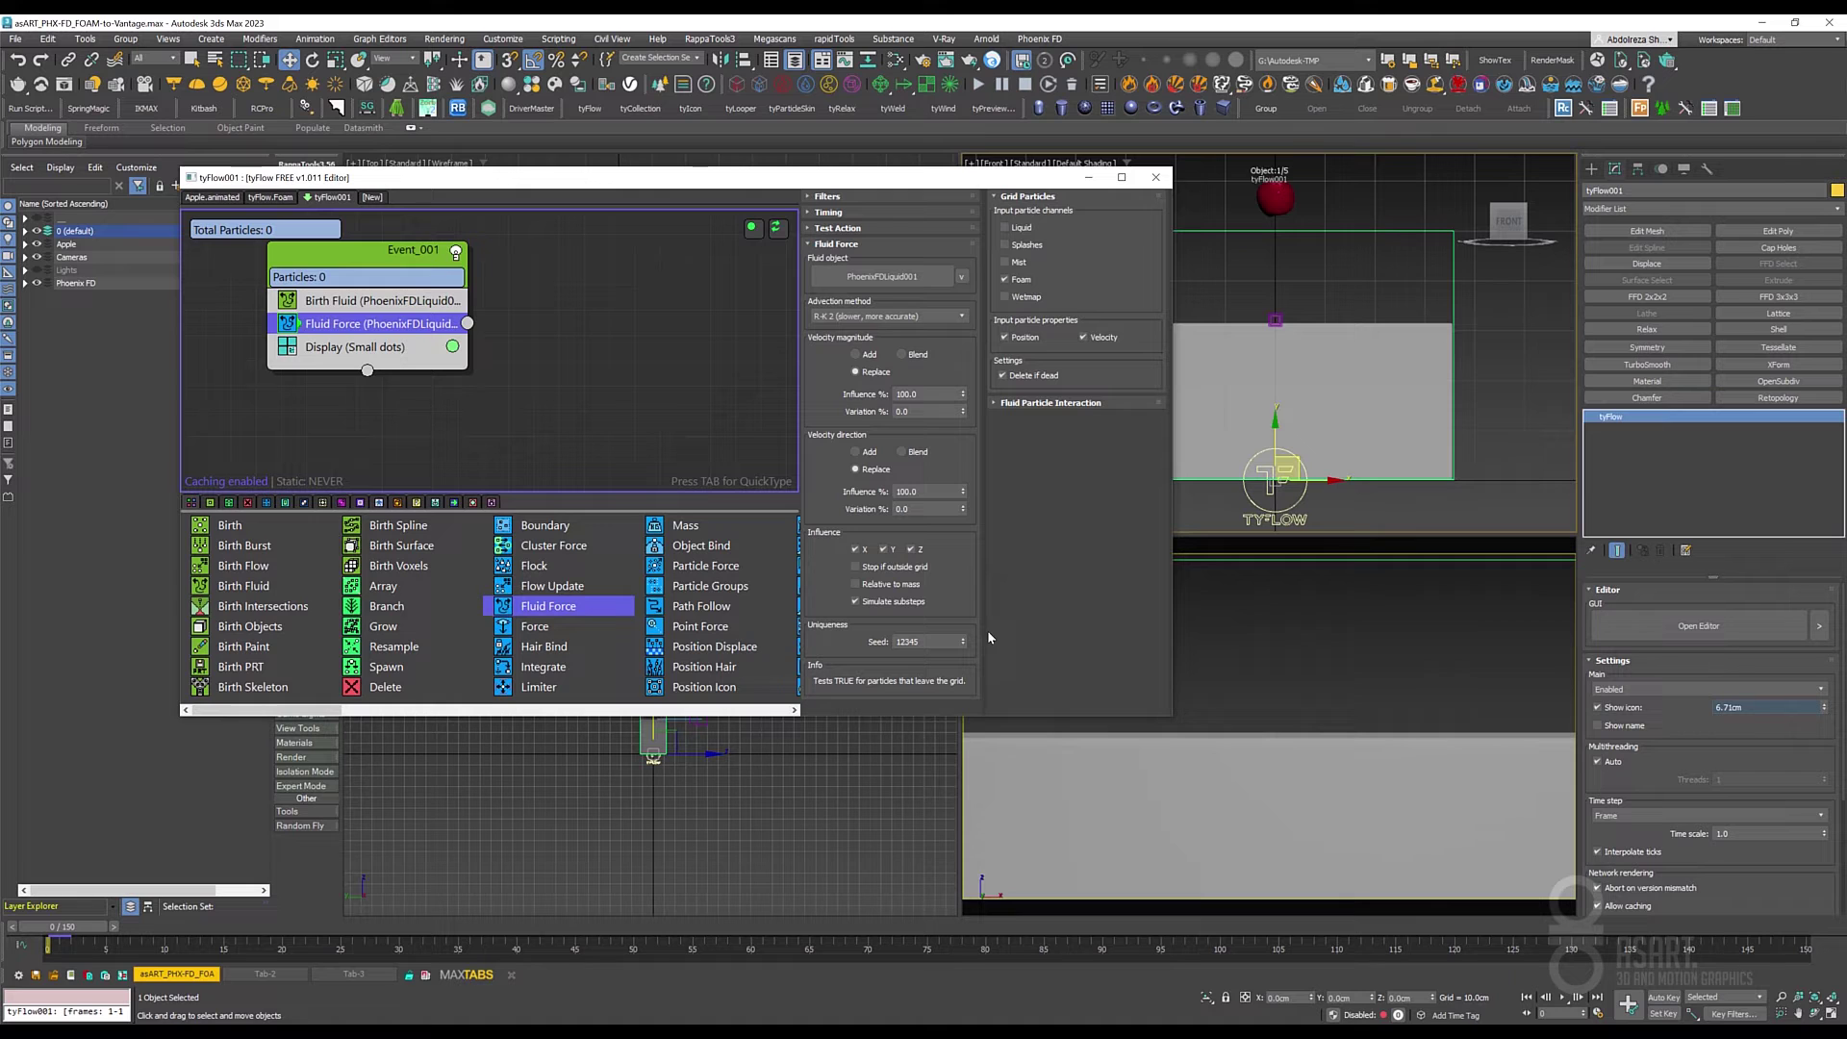
Add a Shape operator below Fluid Force and set its 3D shape mesh to Sphere (LowRes).
{"action": "scroll", "coordinate": [560, 593], "scroll_direction": "down", "scroll_amount": 5}
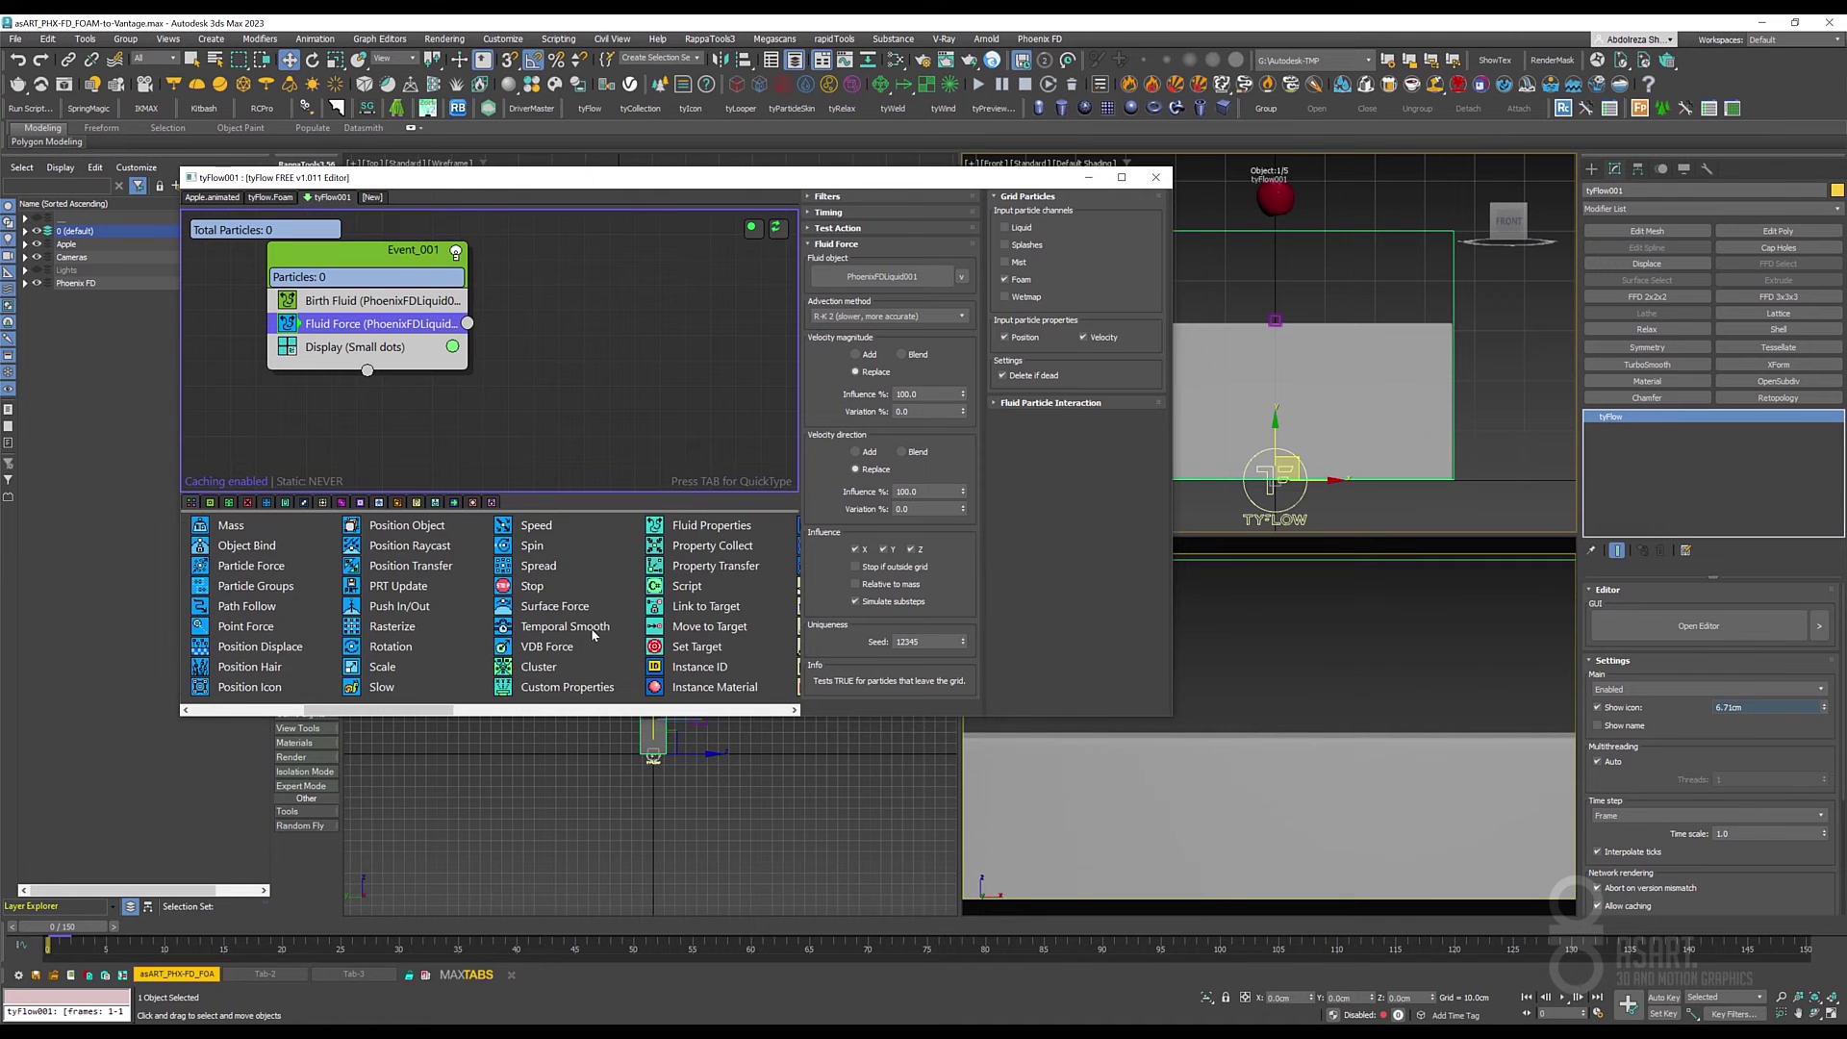
{"action": "left_click_drag", "start_coordinate": [406, 664], "coordinate": [332, 341]}
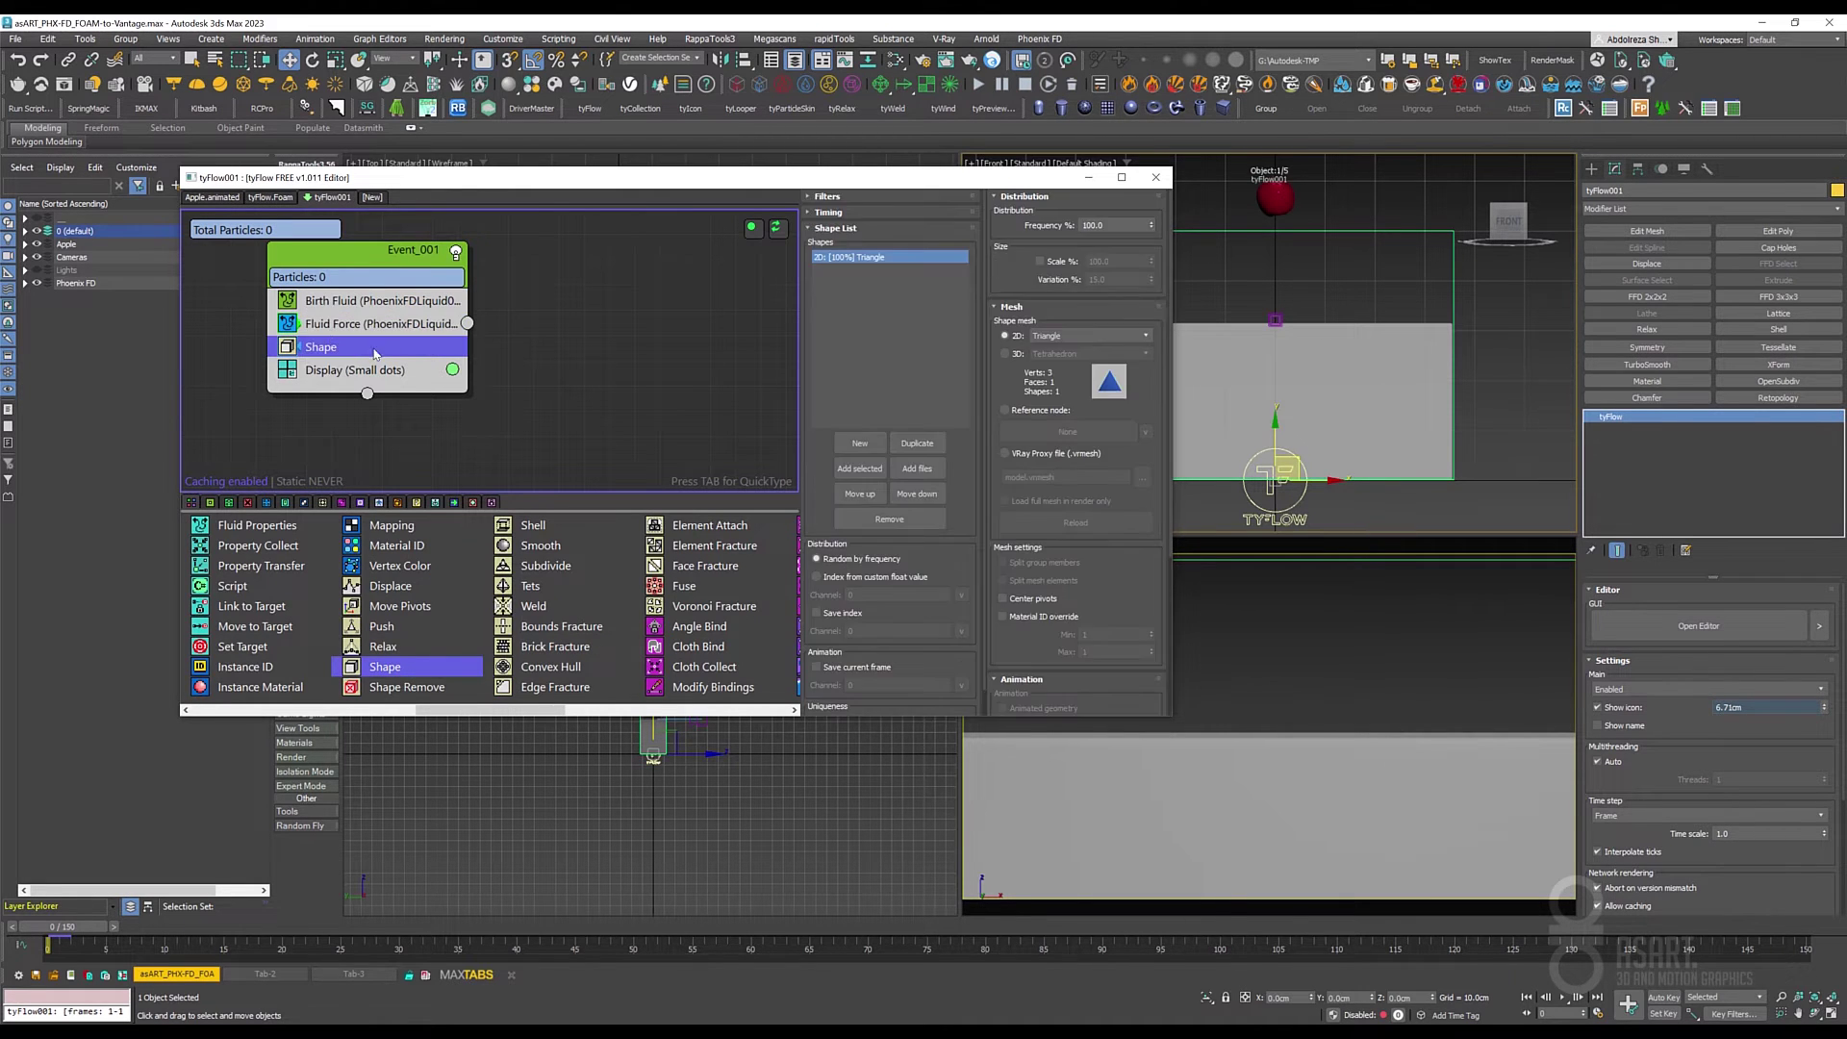
{"action": "left_click", "coordinate": [1005, 355]}
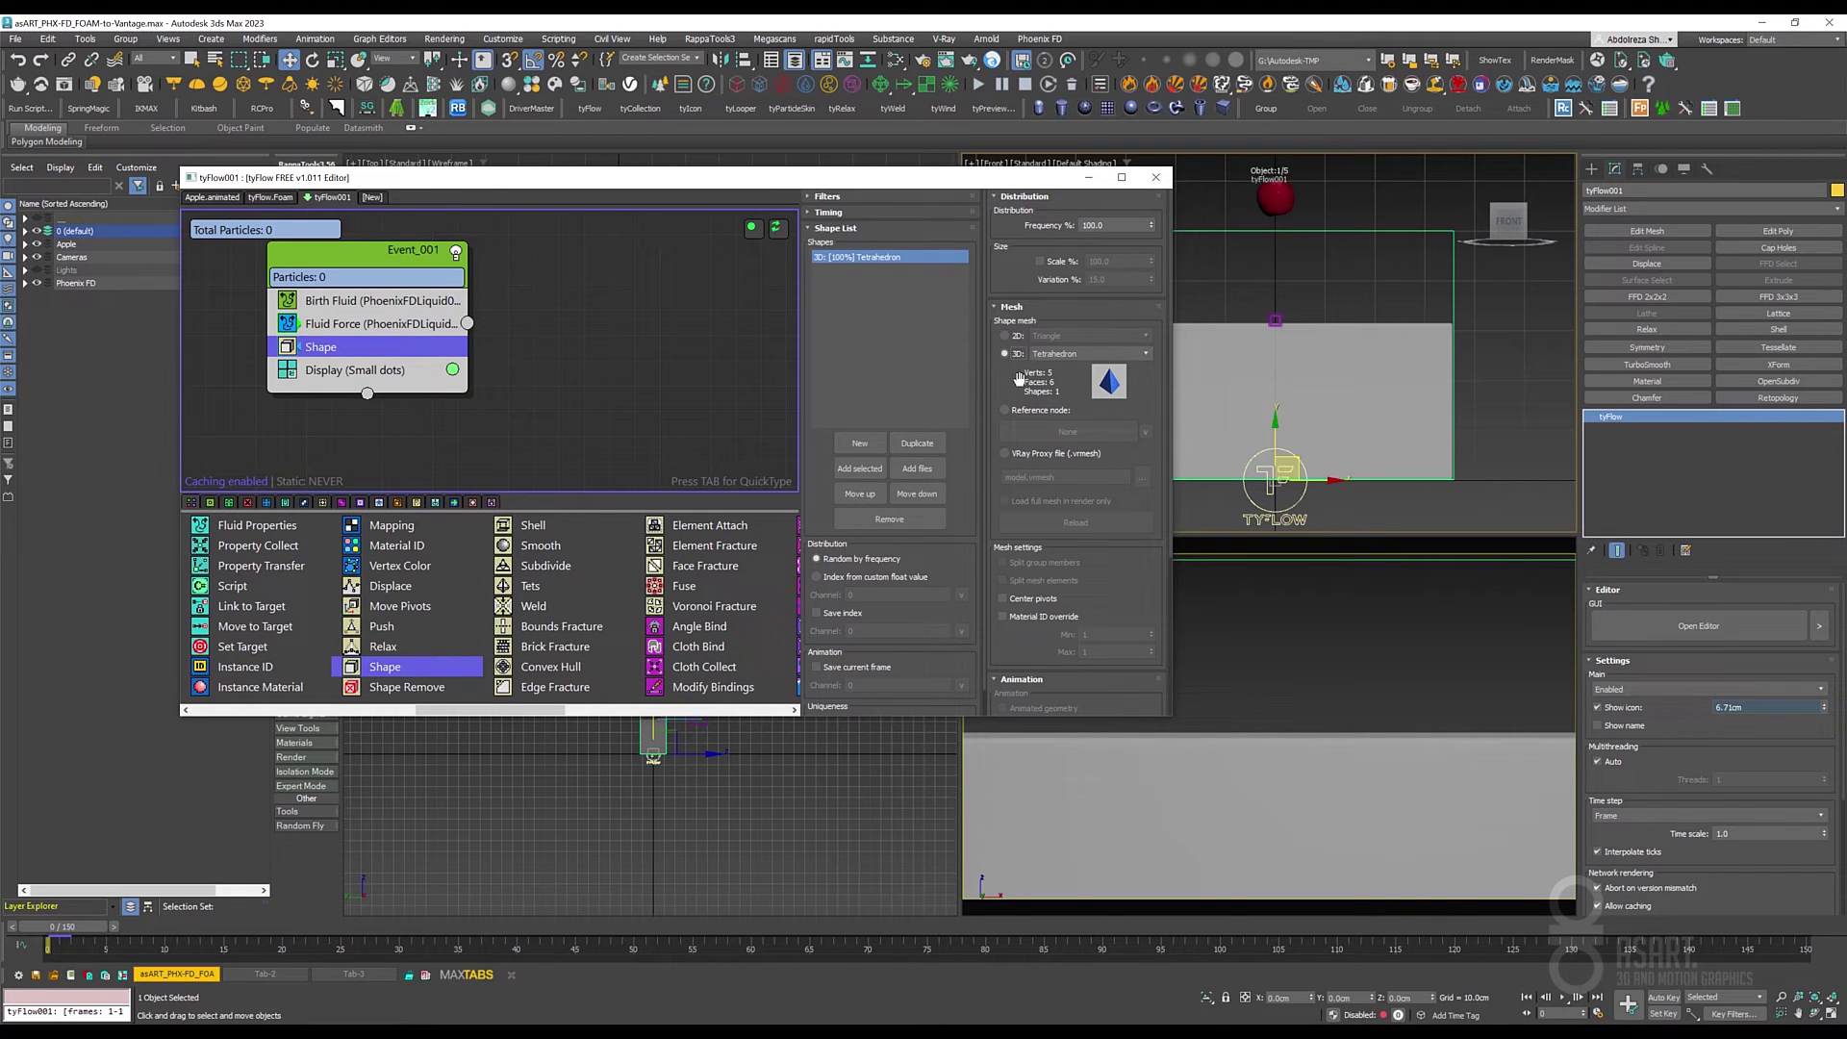
{"action": "left_click", "coordinate": [1146, 355]}
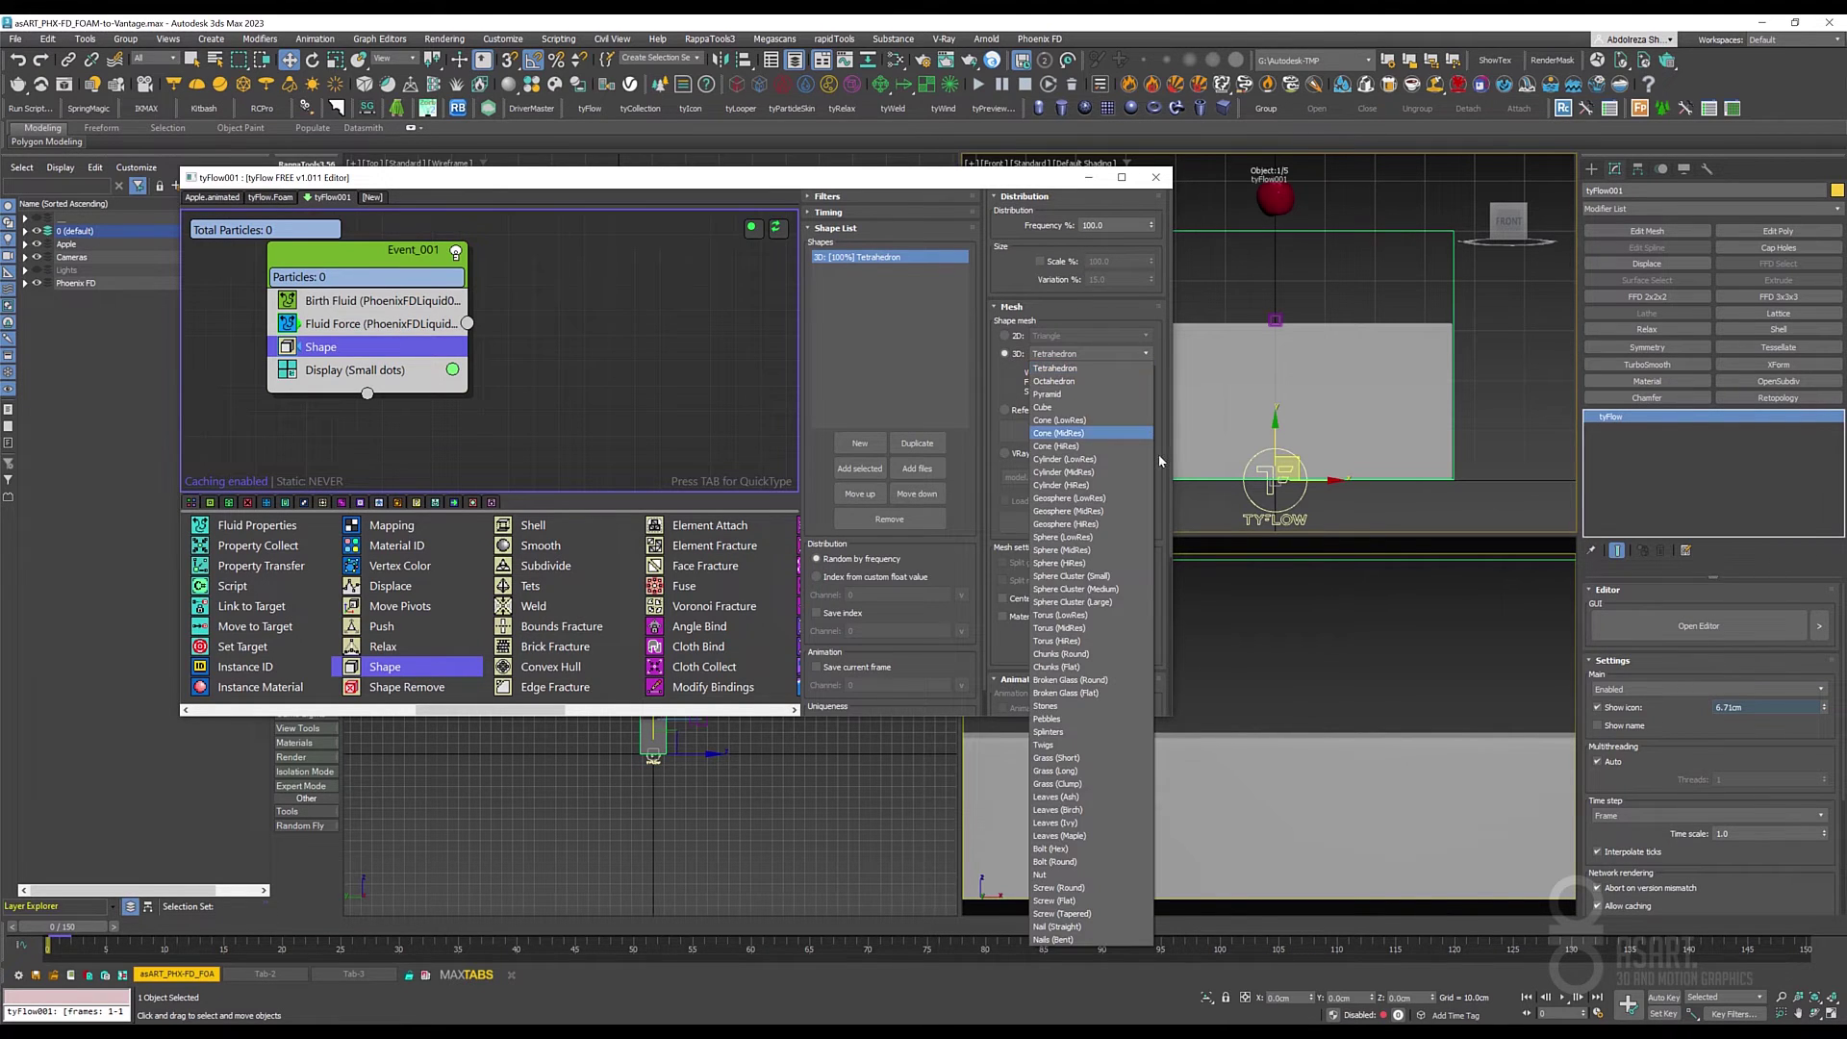
{"action": "left_click", "coordinate": [1078, 537]}
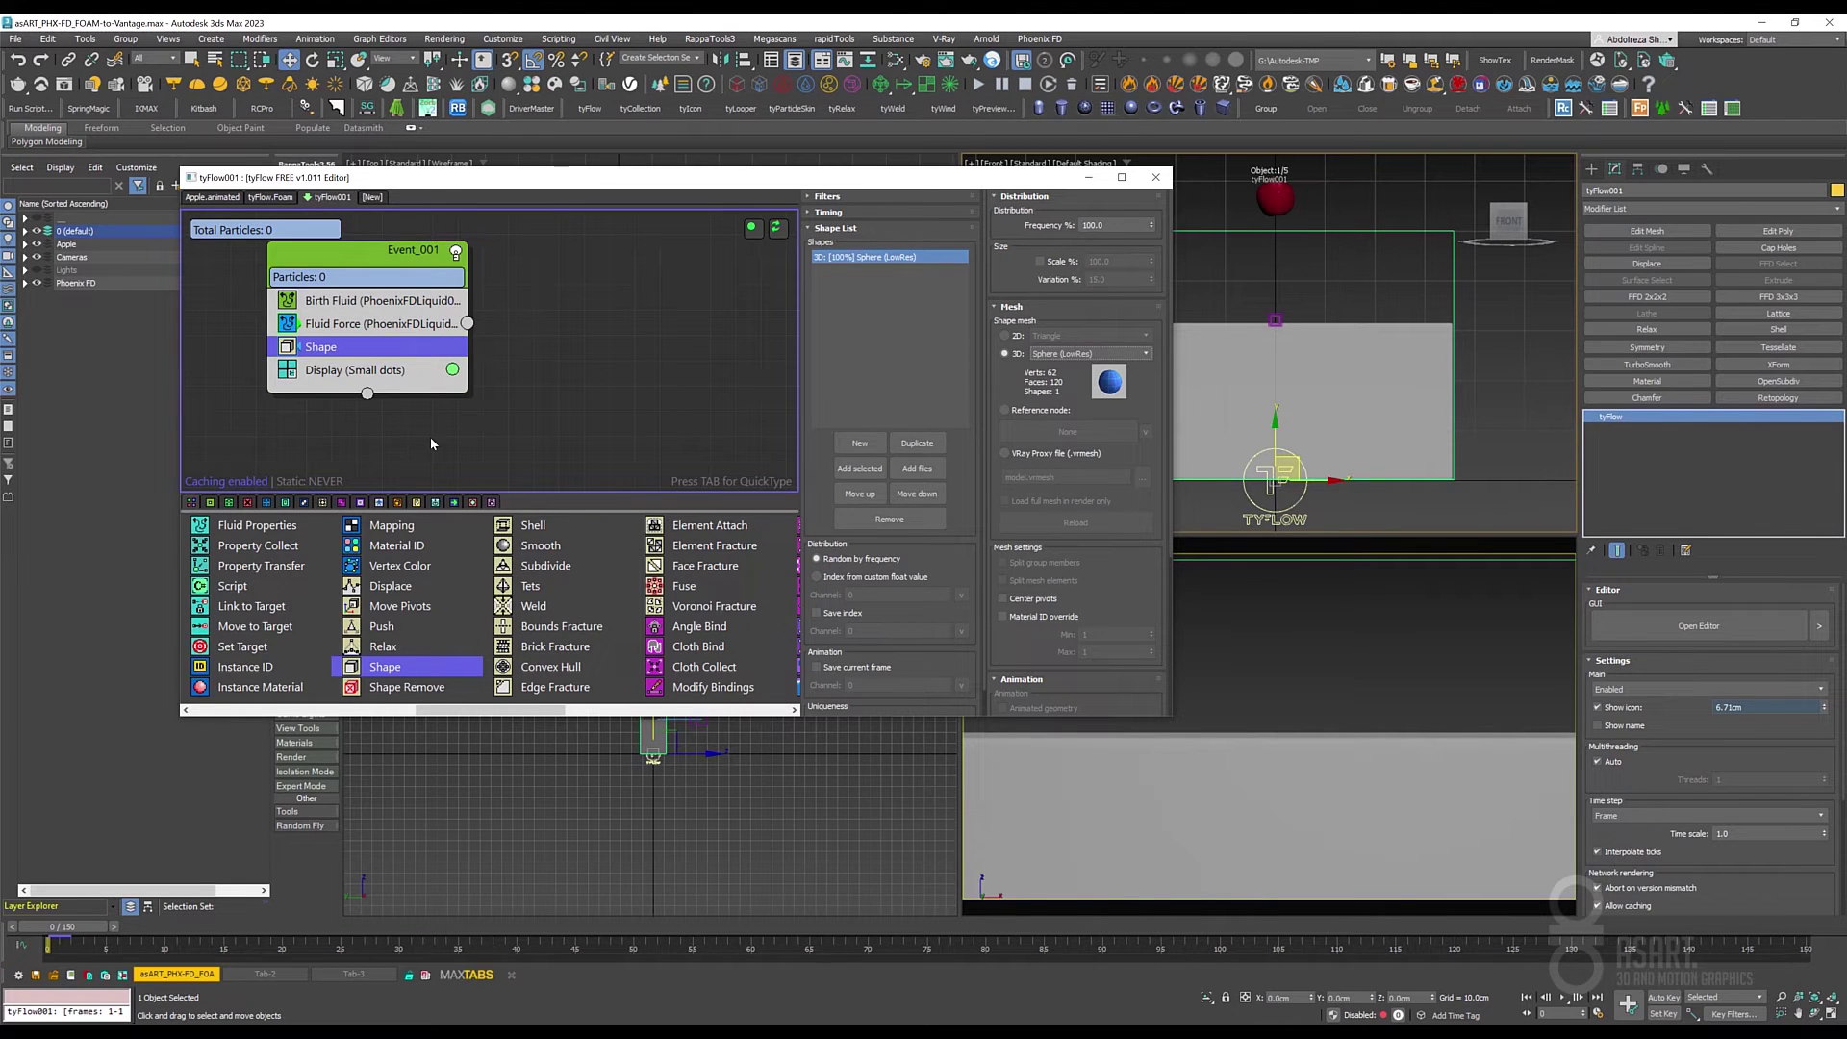
Add a Scale operator below Shape and set its X, Y and Z scale values to 18%.
{"action": "scroll", "coordinate": [437, 614], "scroll_direction": "left", "scroll_amount": 3}
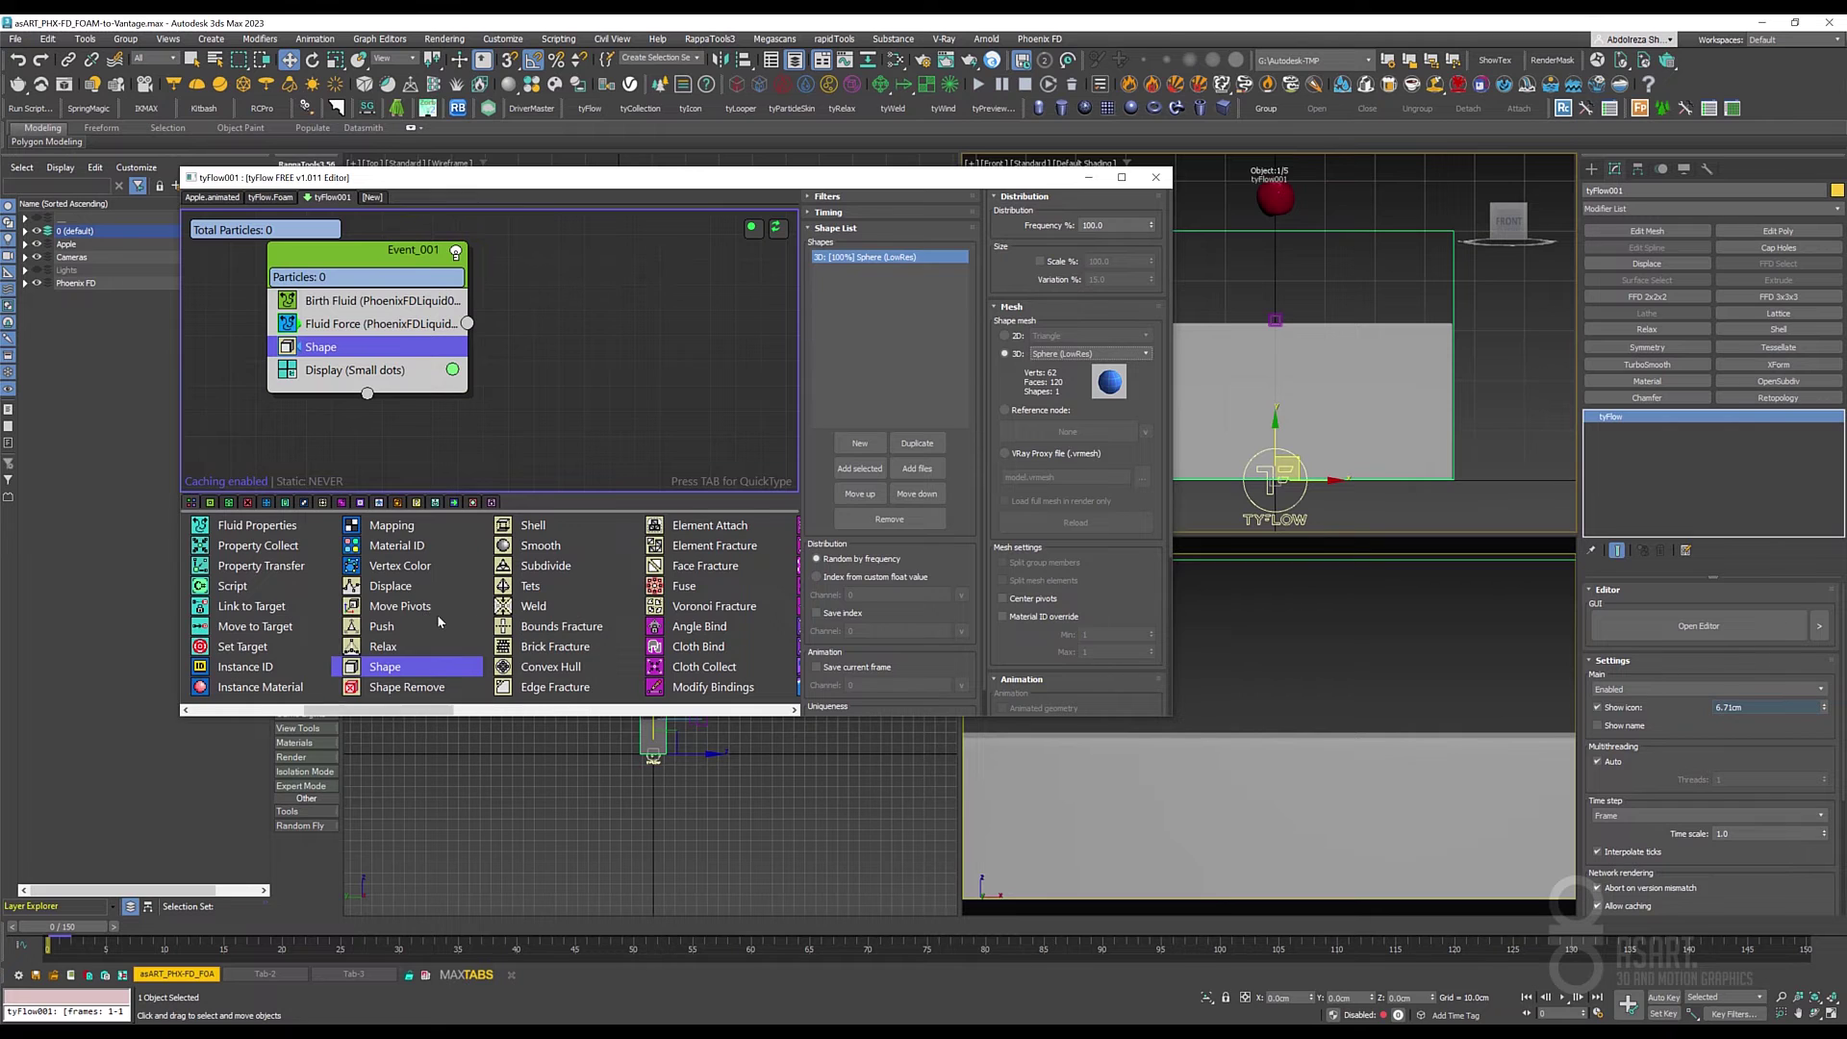
{"action": "scroll", "coordinate": [438, 622], "scroll_direction": "right", "scroll_amount": 2}
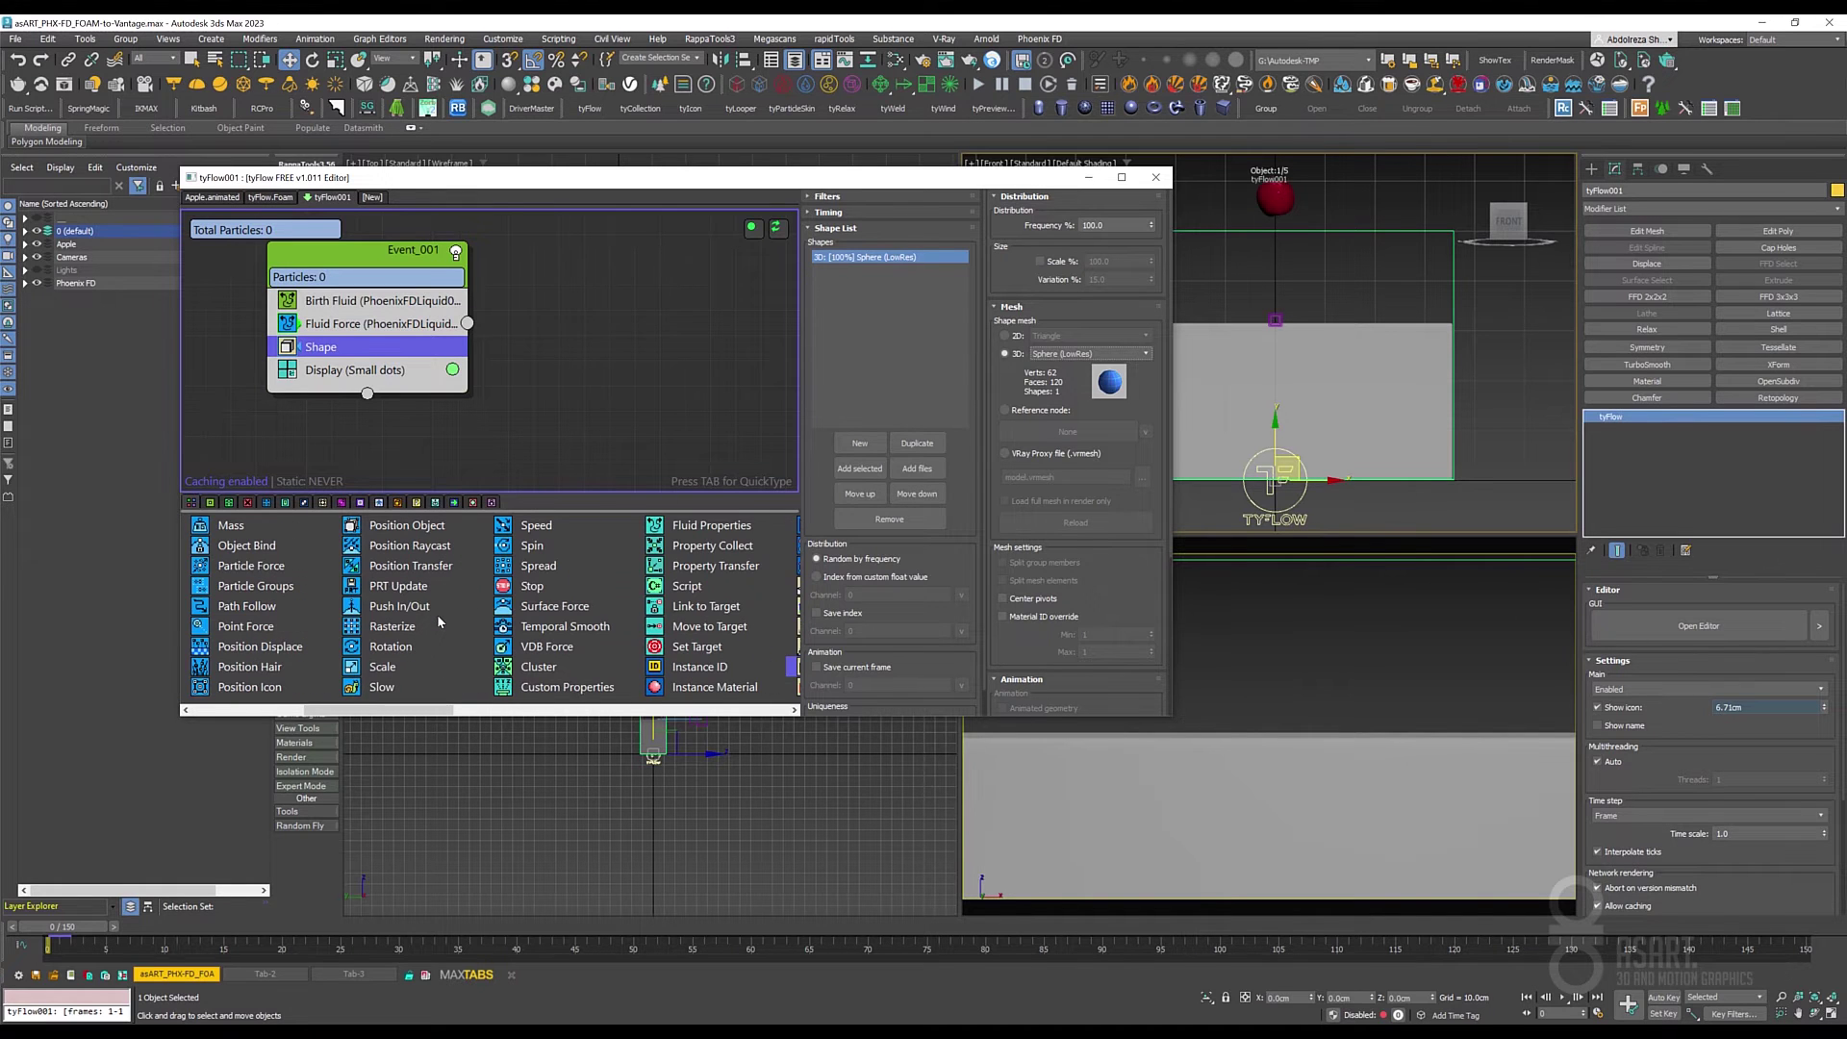
{"action": "left_click_drag", "start_coordinate": [383, 667], "coordinate": [332, 366]}
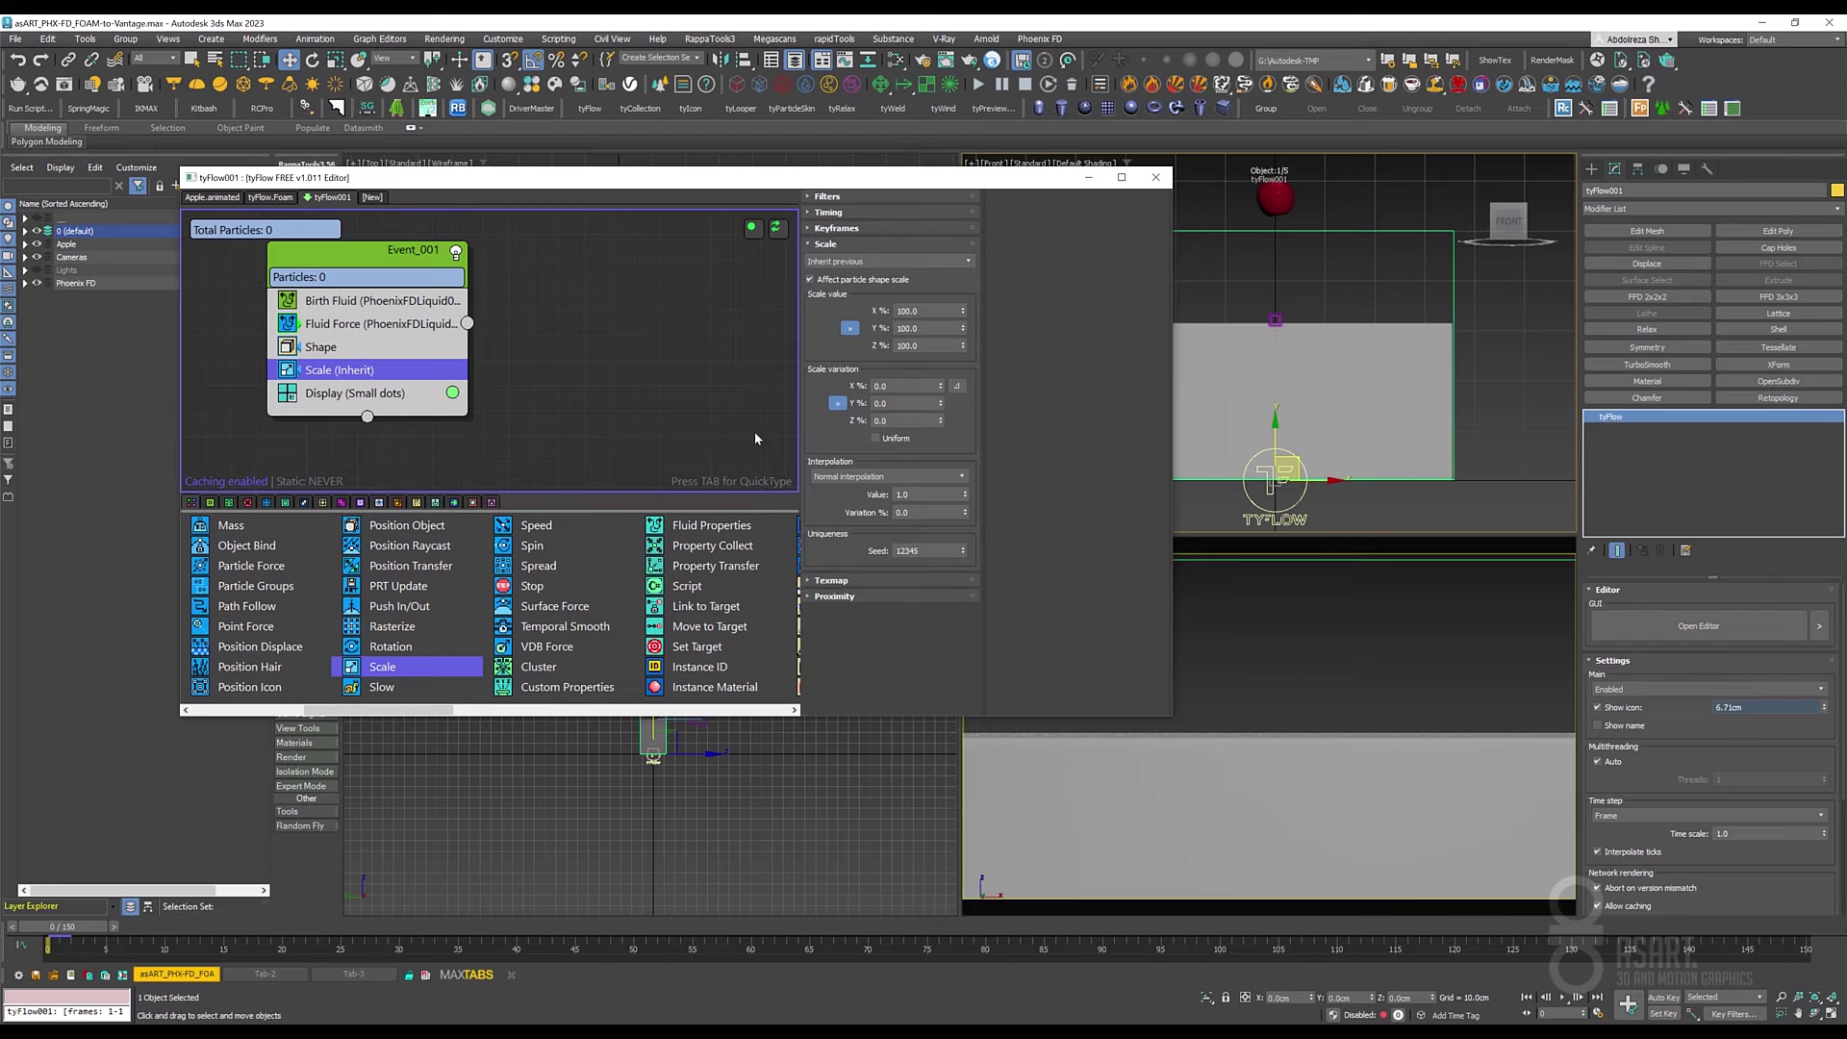
{"action": "double_click", "coordinate": [909, 311]}
{"action": "type", "text": "18"}
{"action": "key", "text": "Return"}
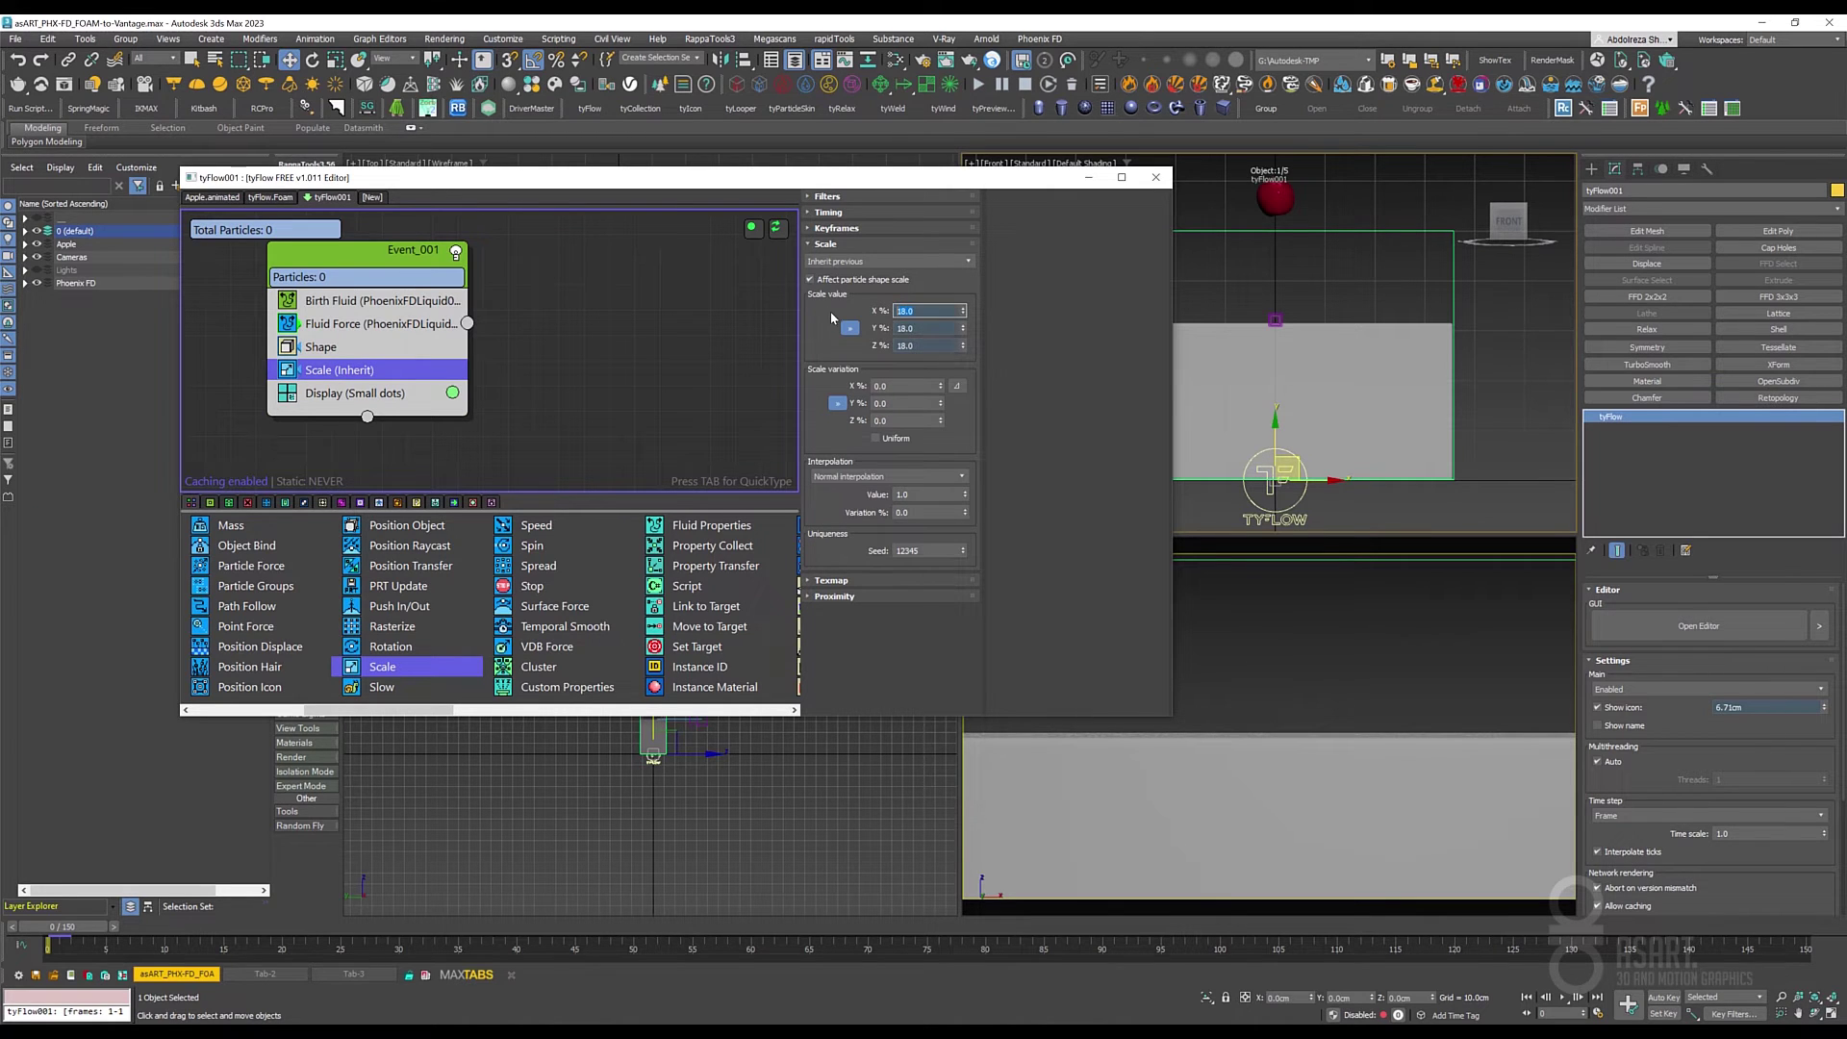
Set the Scale operator's variation to 54% on all three axes.
{"action": "double_click", "coordinate": [905, 385]}
{"action": "type", "text": "54"}
{"action": "key", "text": "Return"}
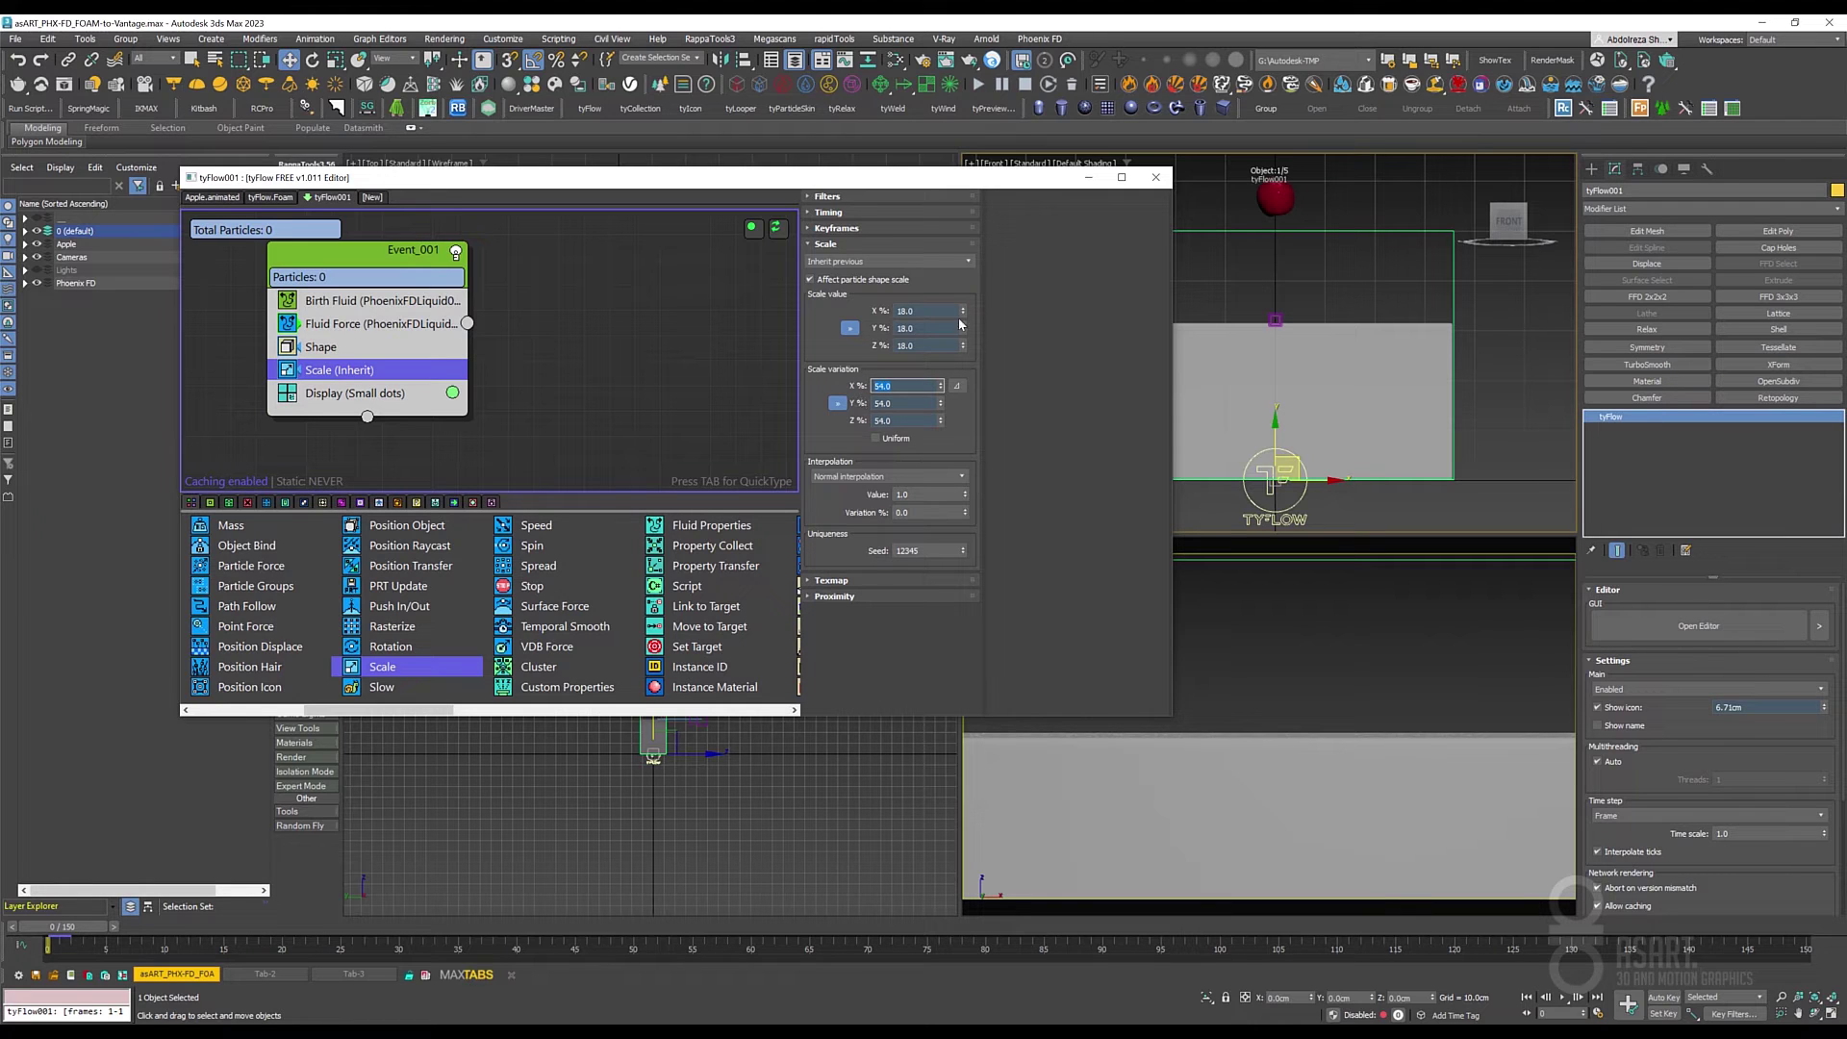
{"action": "double_click", "coordinate": [927, 311]}
{"action": "double_click", "coordinate": [882, 385]}
Add a Mesh operator between Scale and Display in Event_001.
{"action": "scroll", "coordinate": [669, 585], "scroll_direction": "down", "scroll_amount": 4}
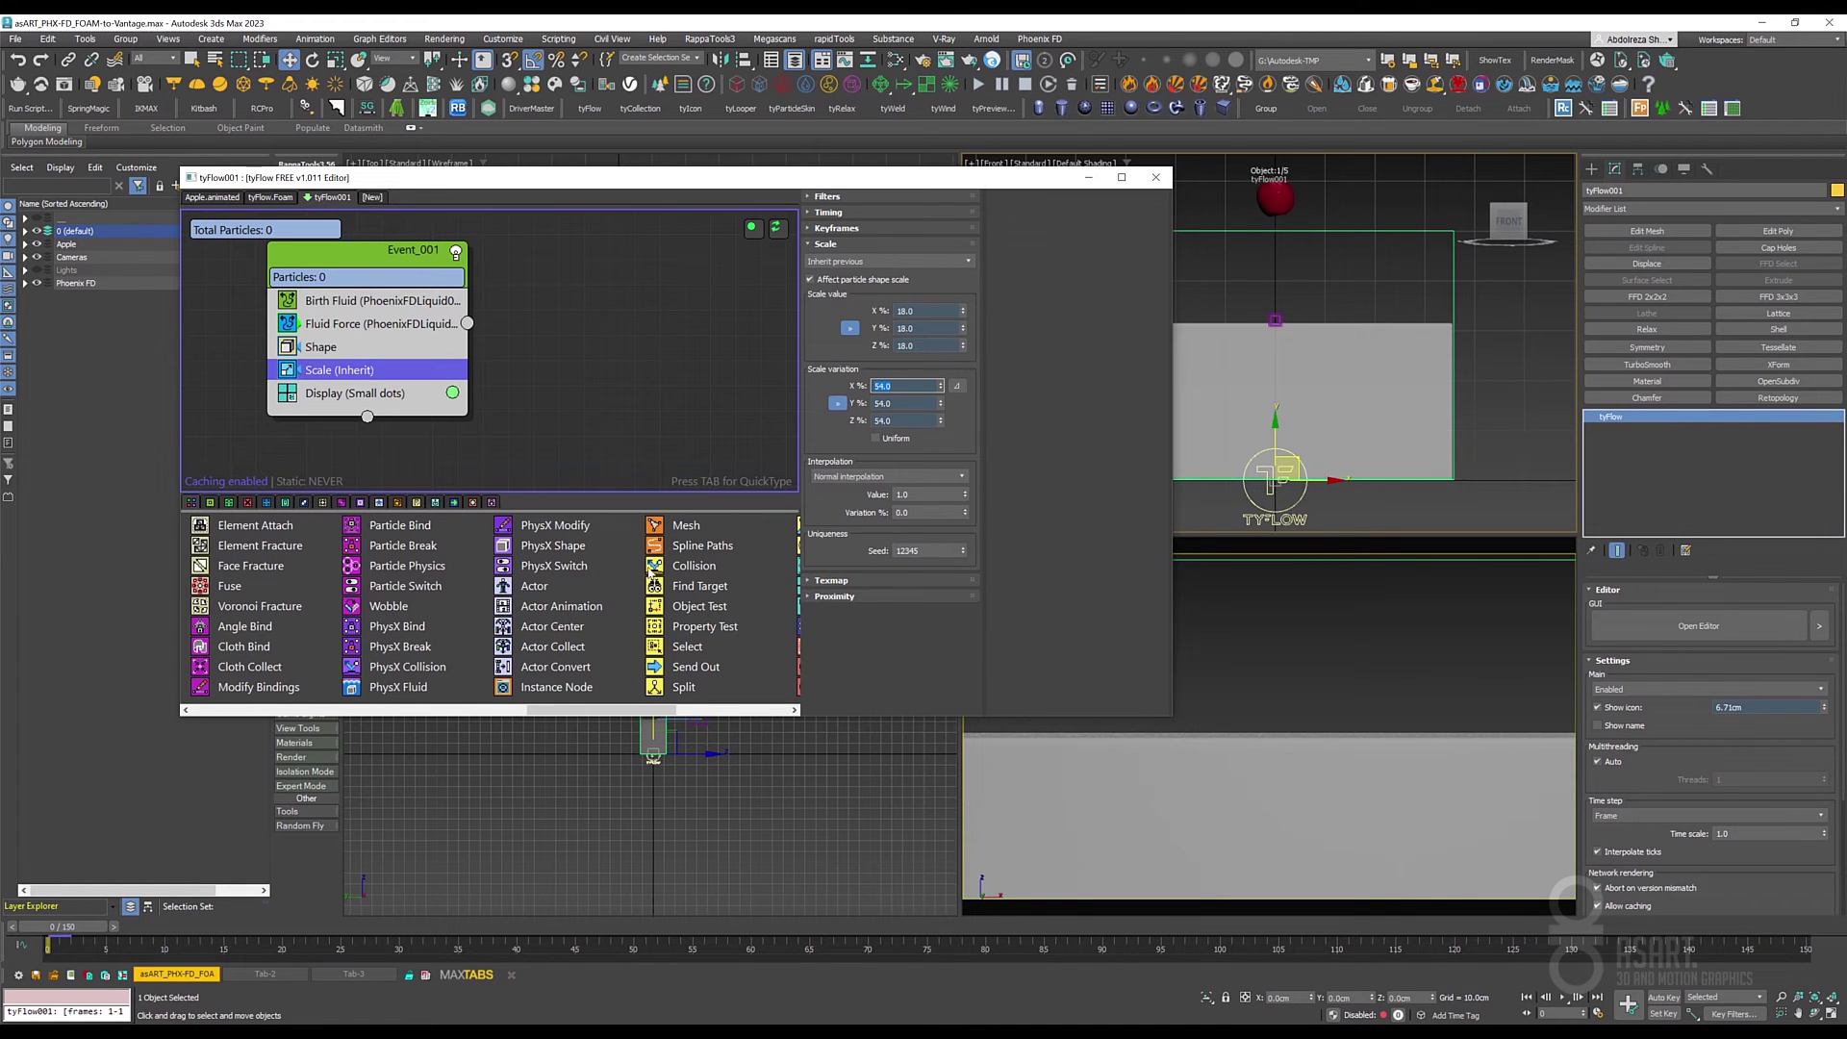
{"action": "left_click", "coordinate": [693, 528]}
{"action": "left_click_drag", "start_coordinate": [698, 529], "coordinate": [346, 385]}
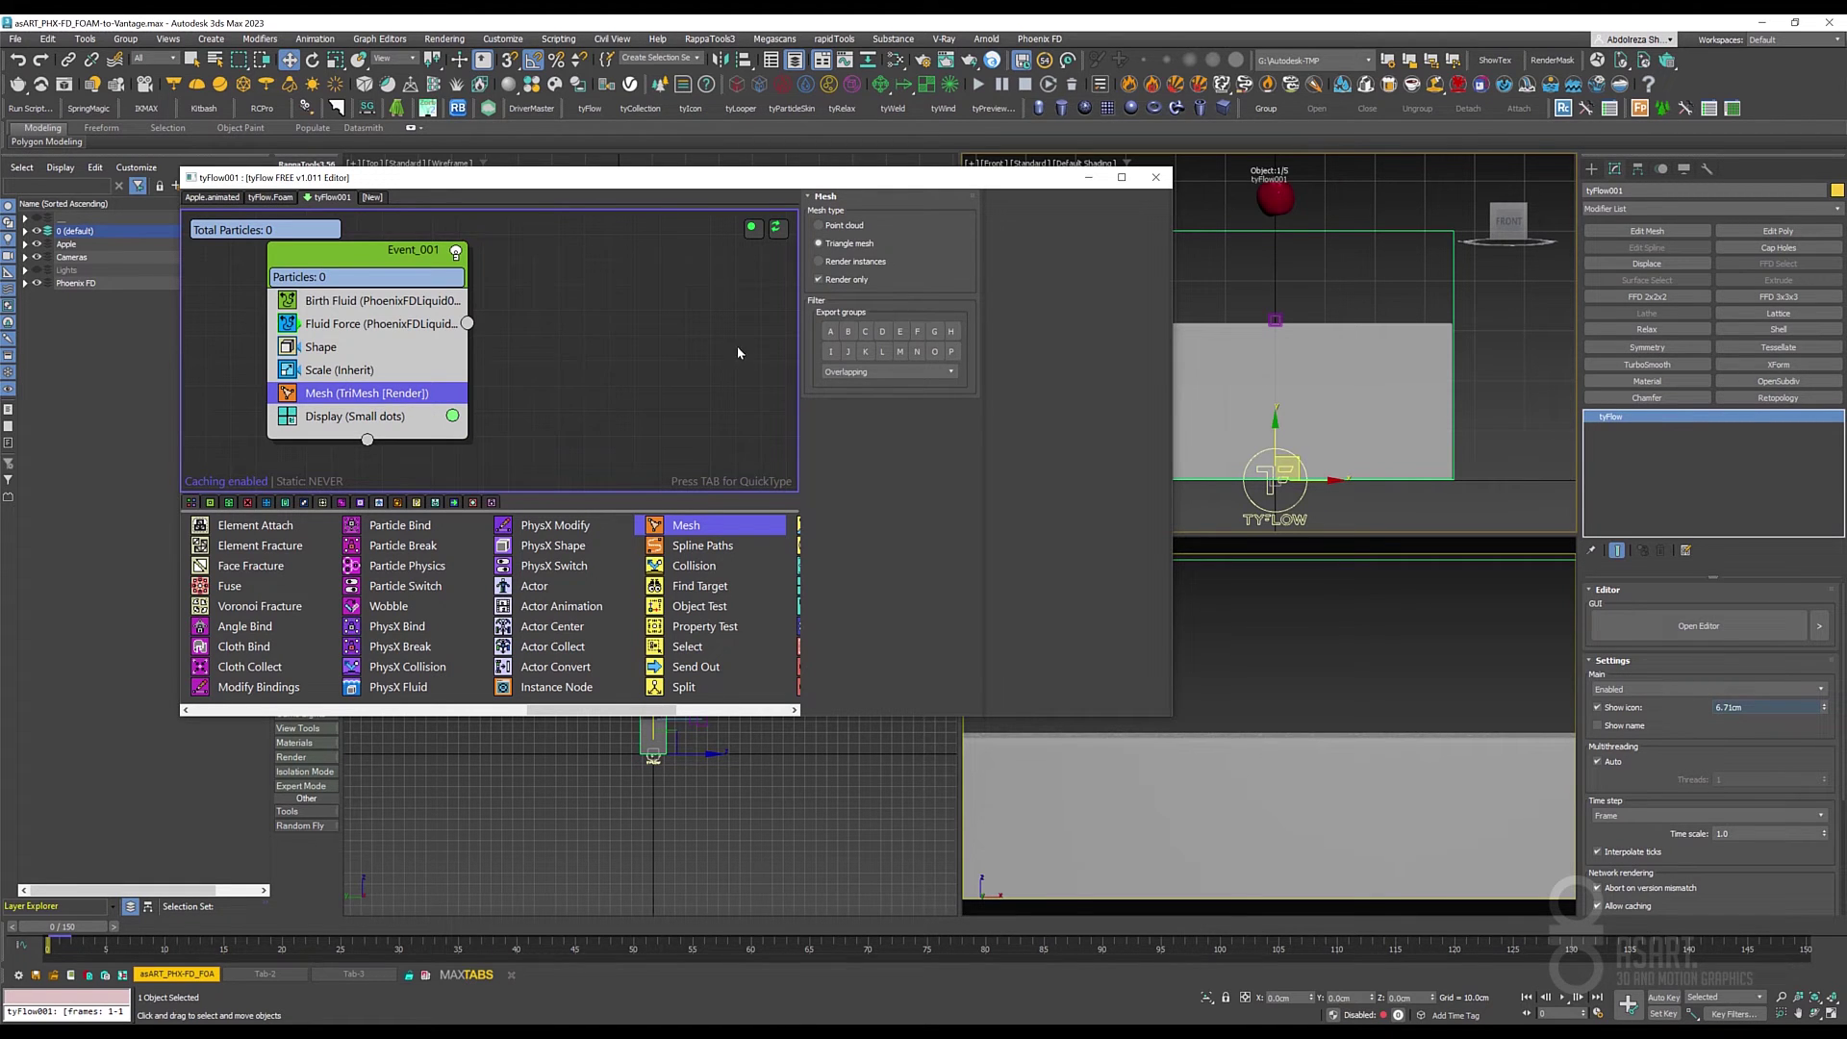
Set the Display operator's display mode to Geometry.
{"action": "left_click", "coordinate": [322, 417]}
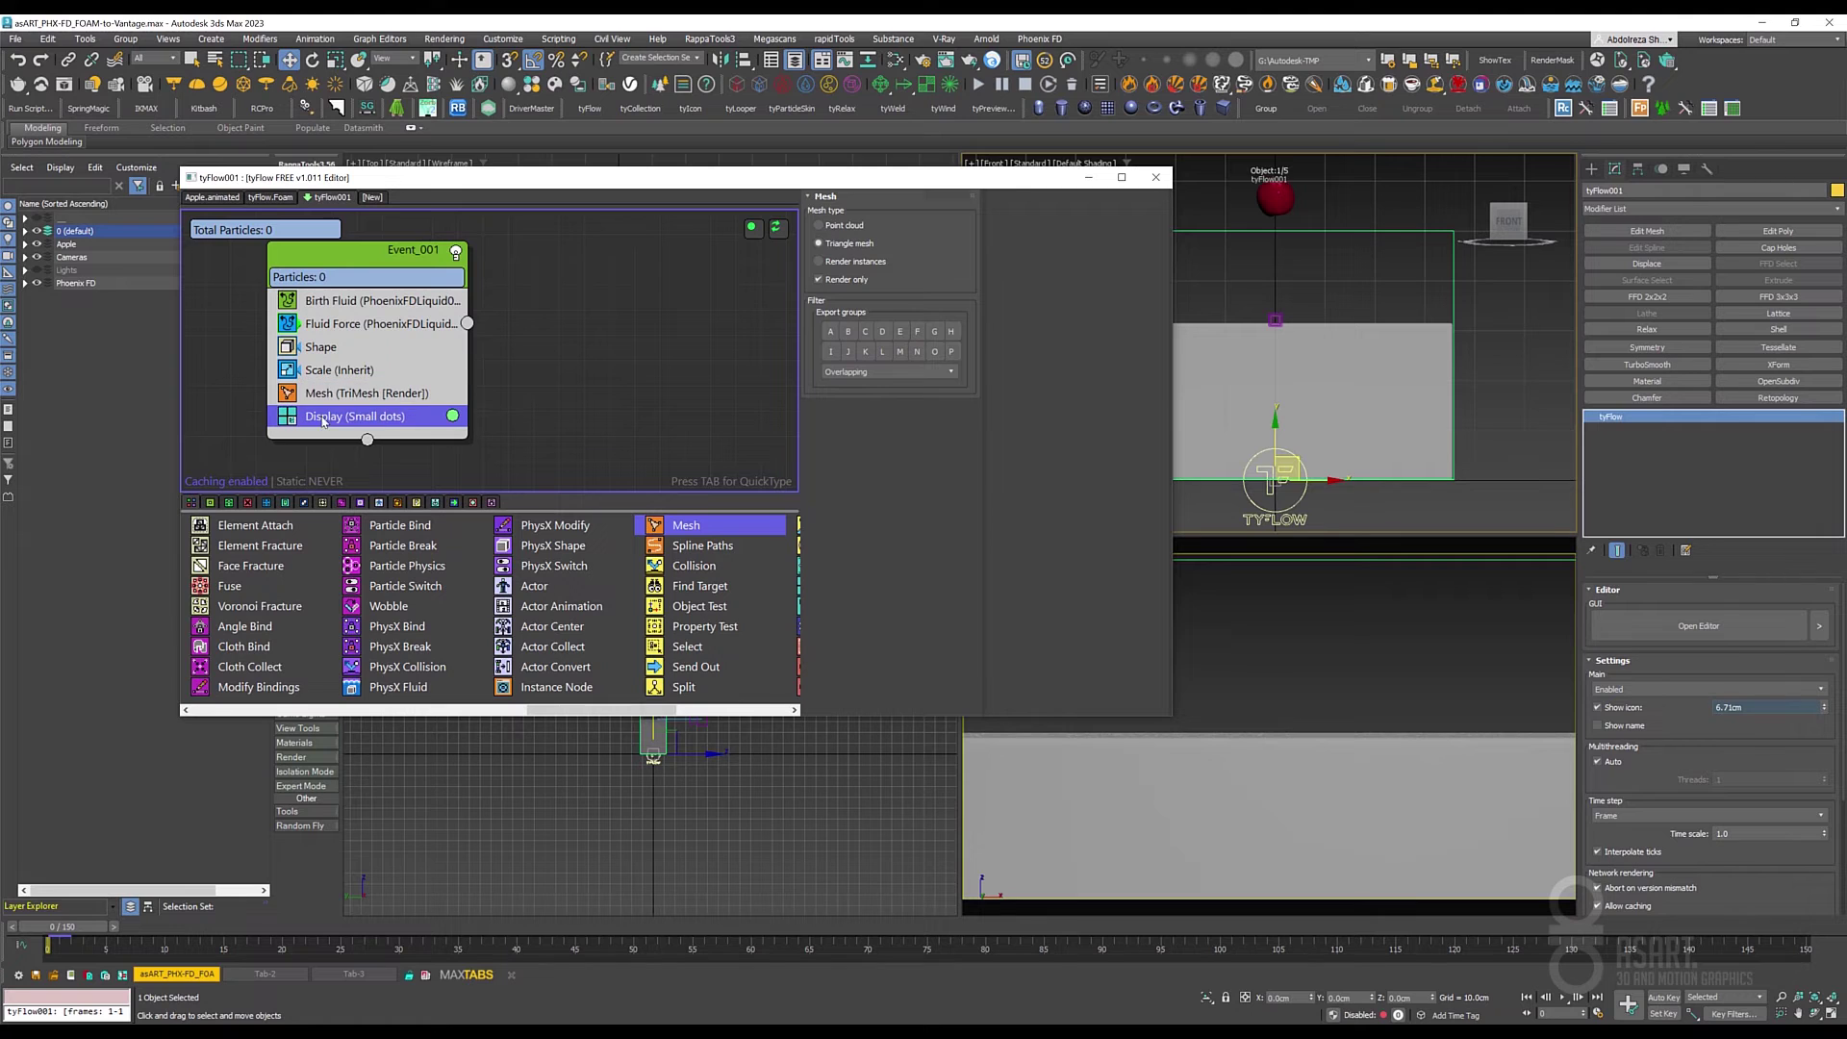
{"action": "left_click", "coordinate": [850, 227]}
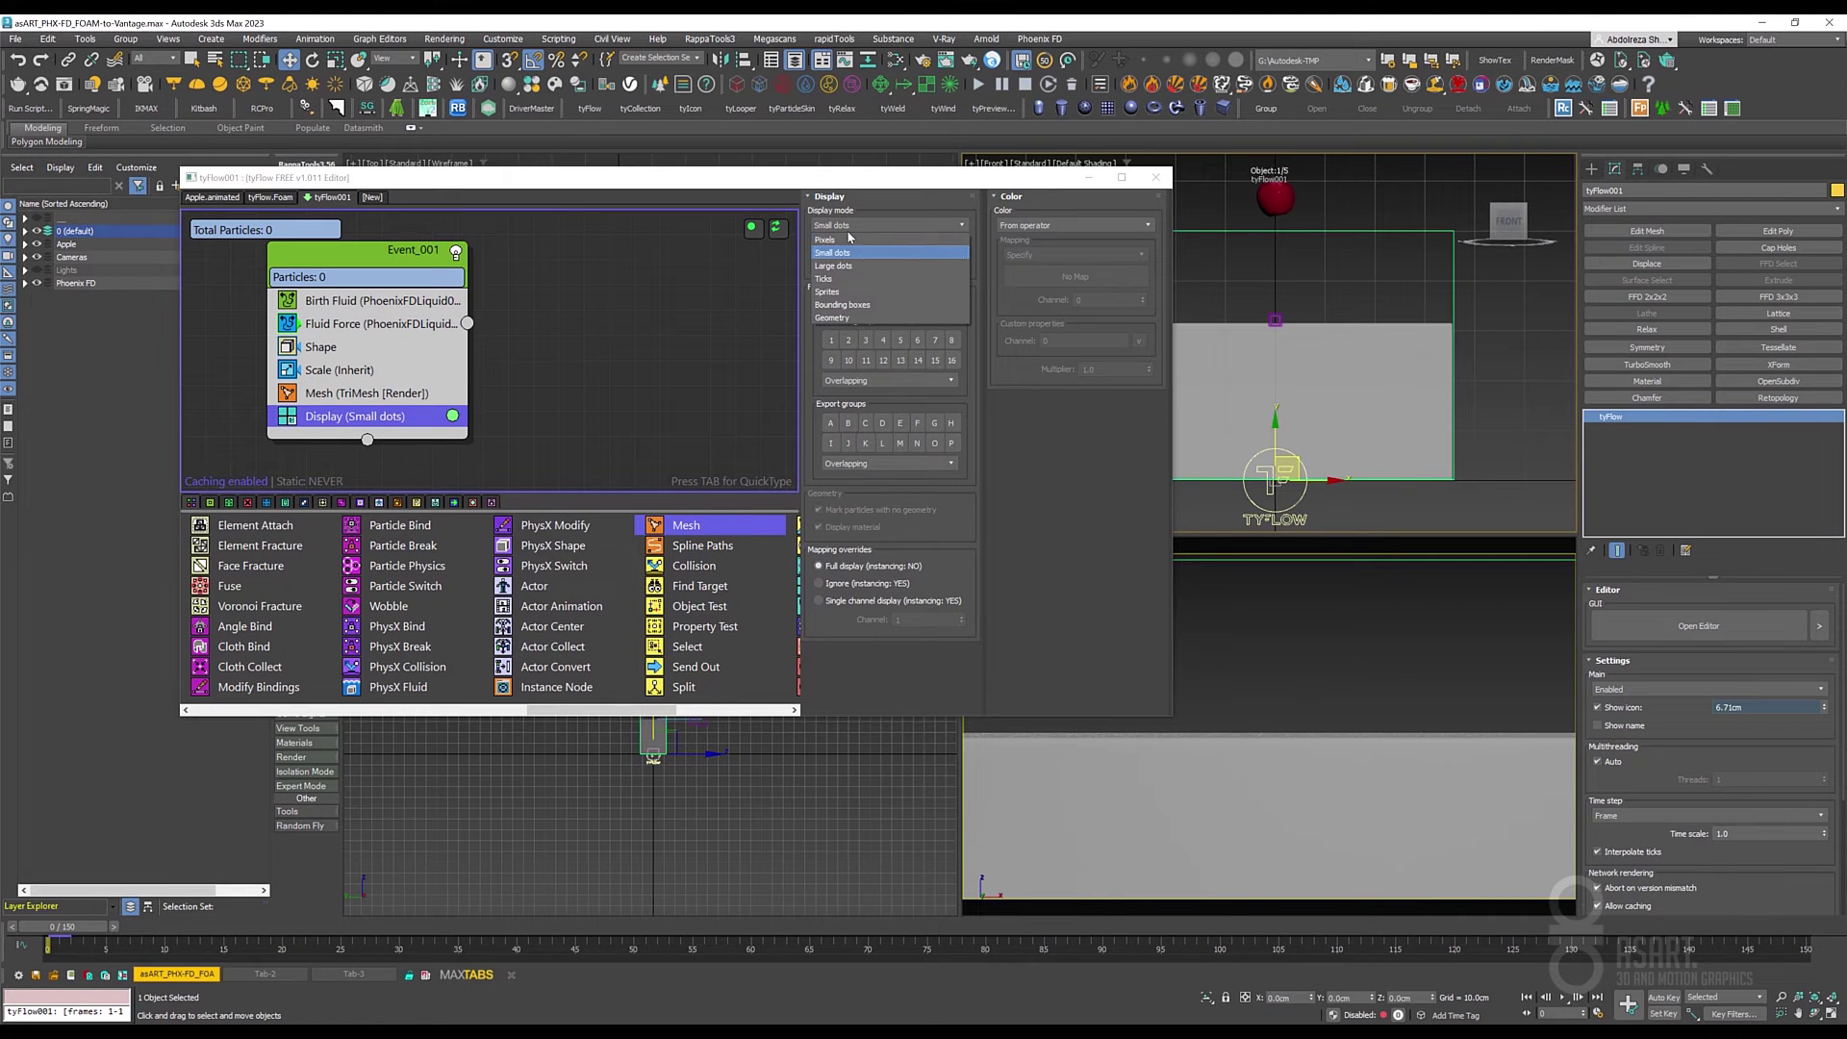
{"action": "left_click", "coordinate": [832, 318]}
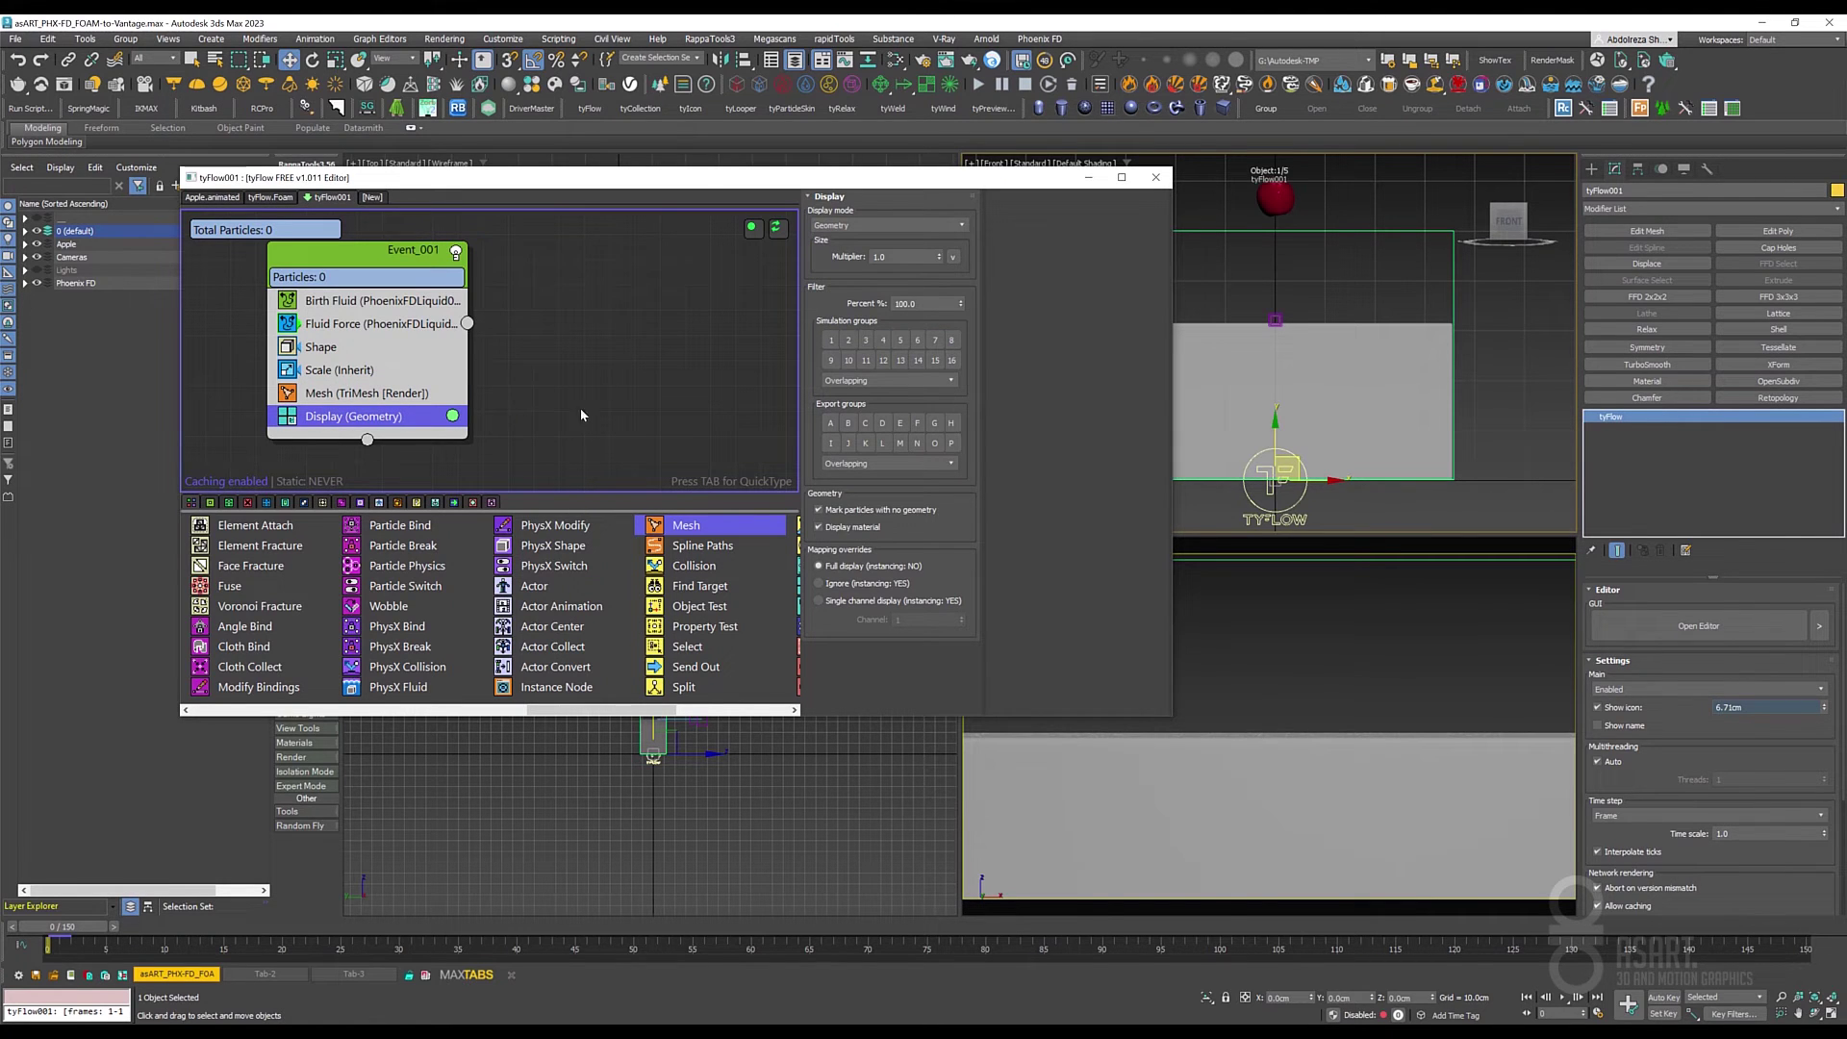
Simulate the flow to the last frame of the timeline and close the tyFlow editor.
{"action": "left_click_drag", "start_coordinate": [362, 263], "coordinate": [362, 275]}
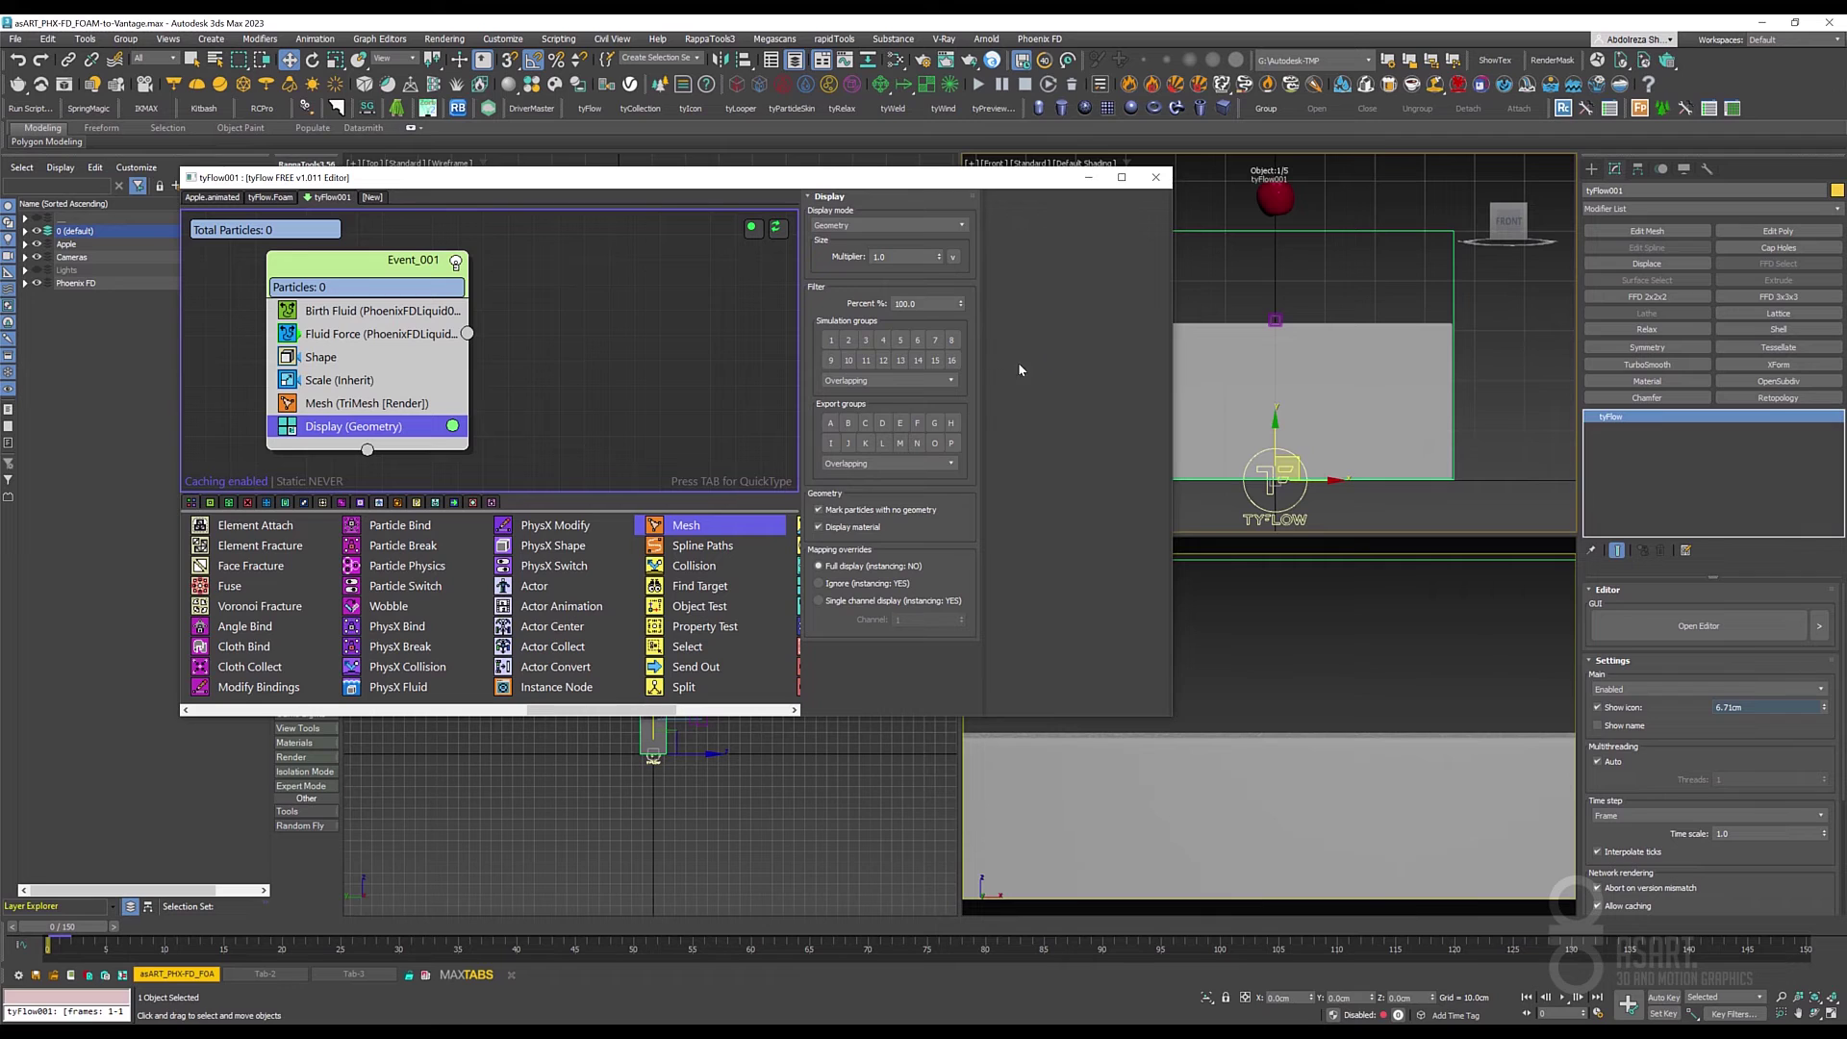
{"action": "key", "text": "End"}
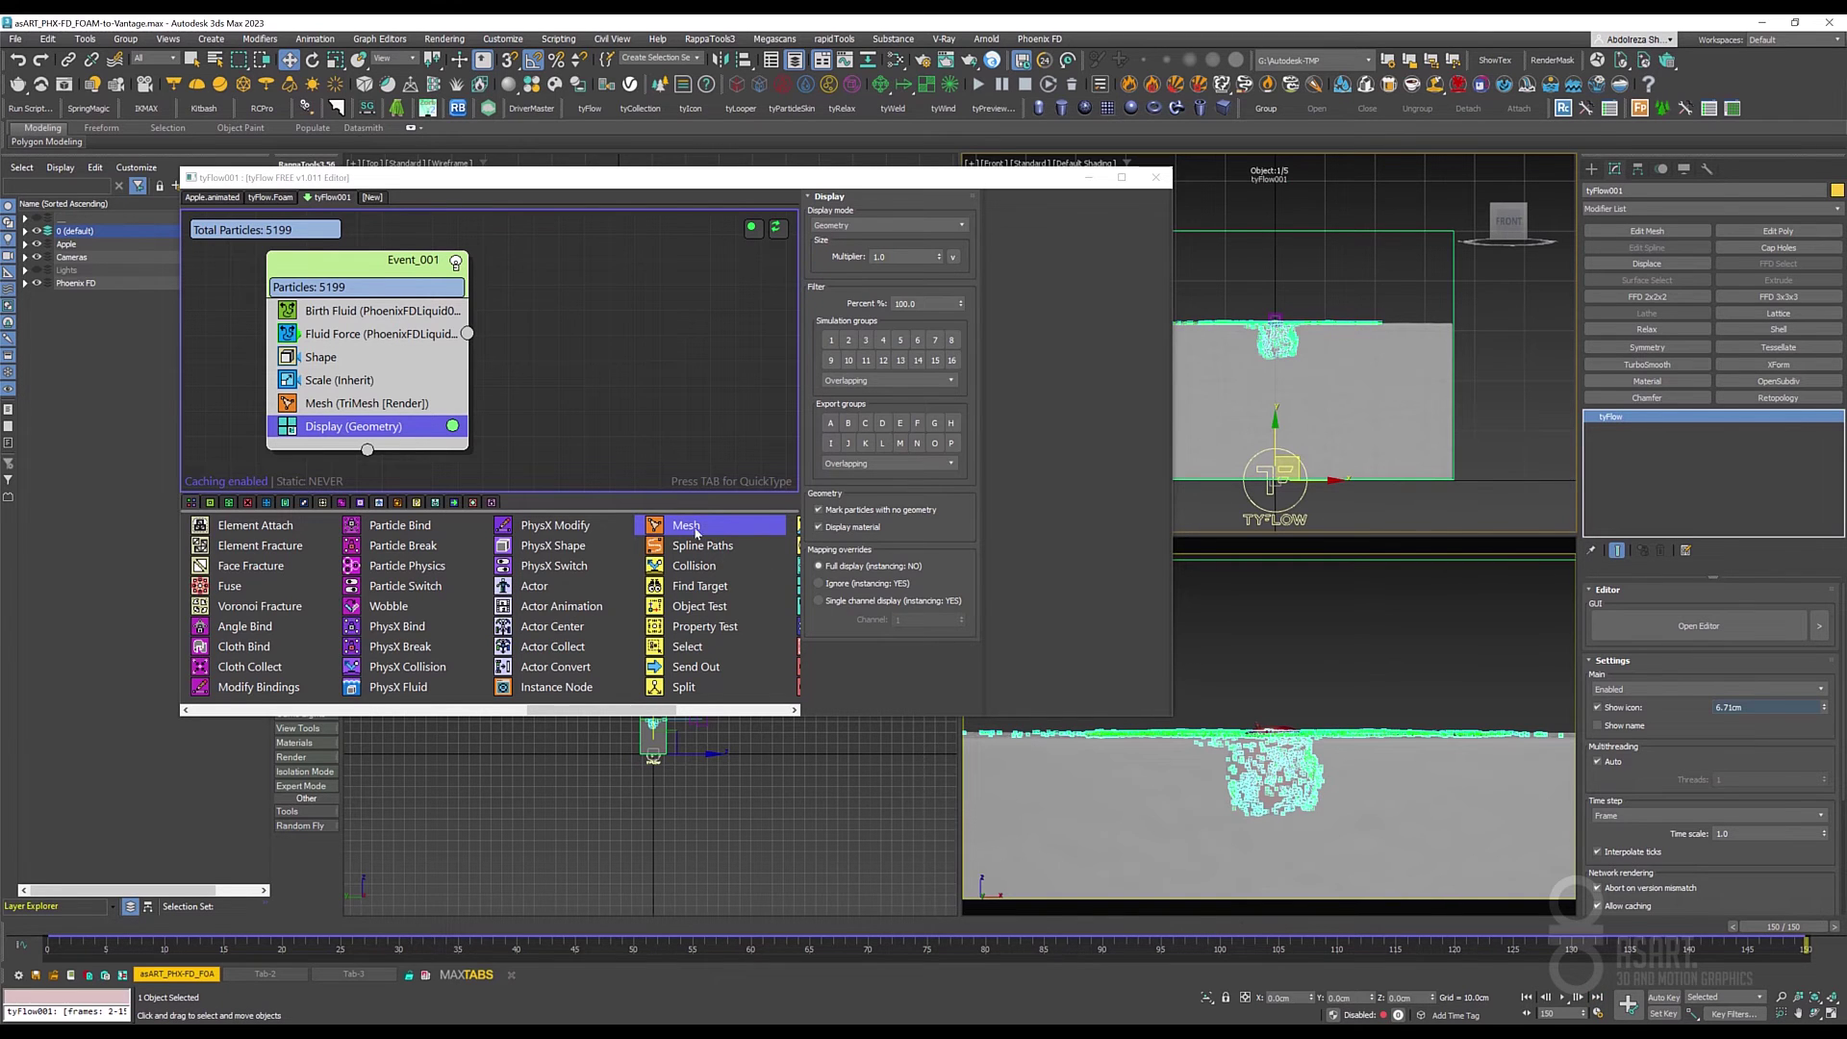
{"action": "left_click", "coordinate": [1155, 178]}
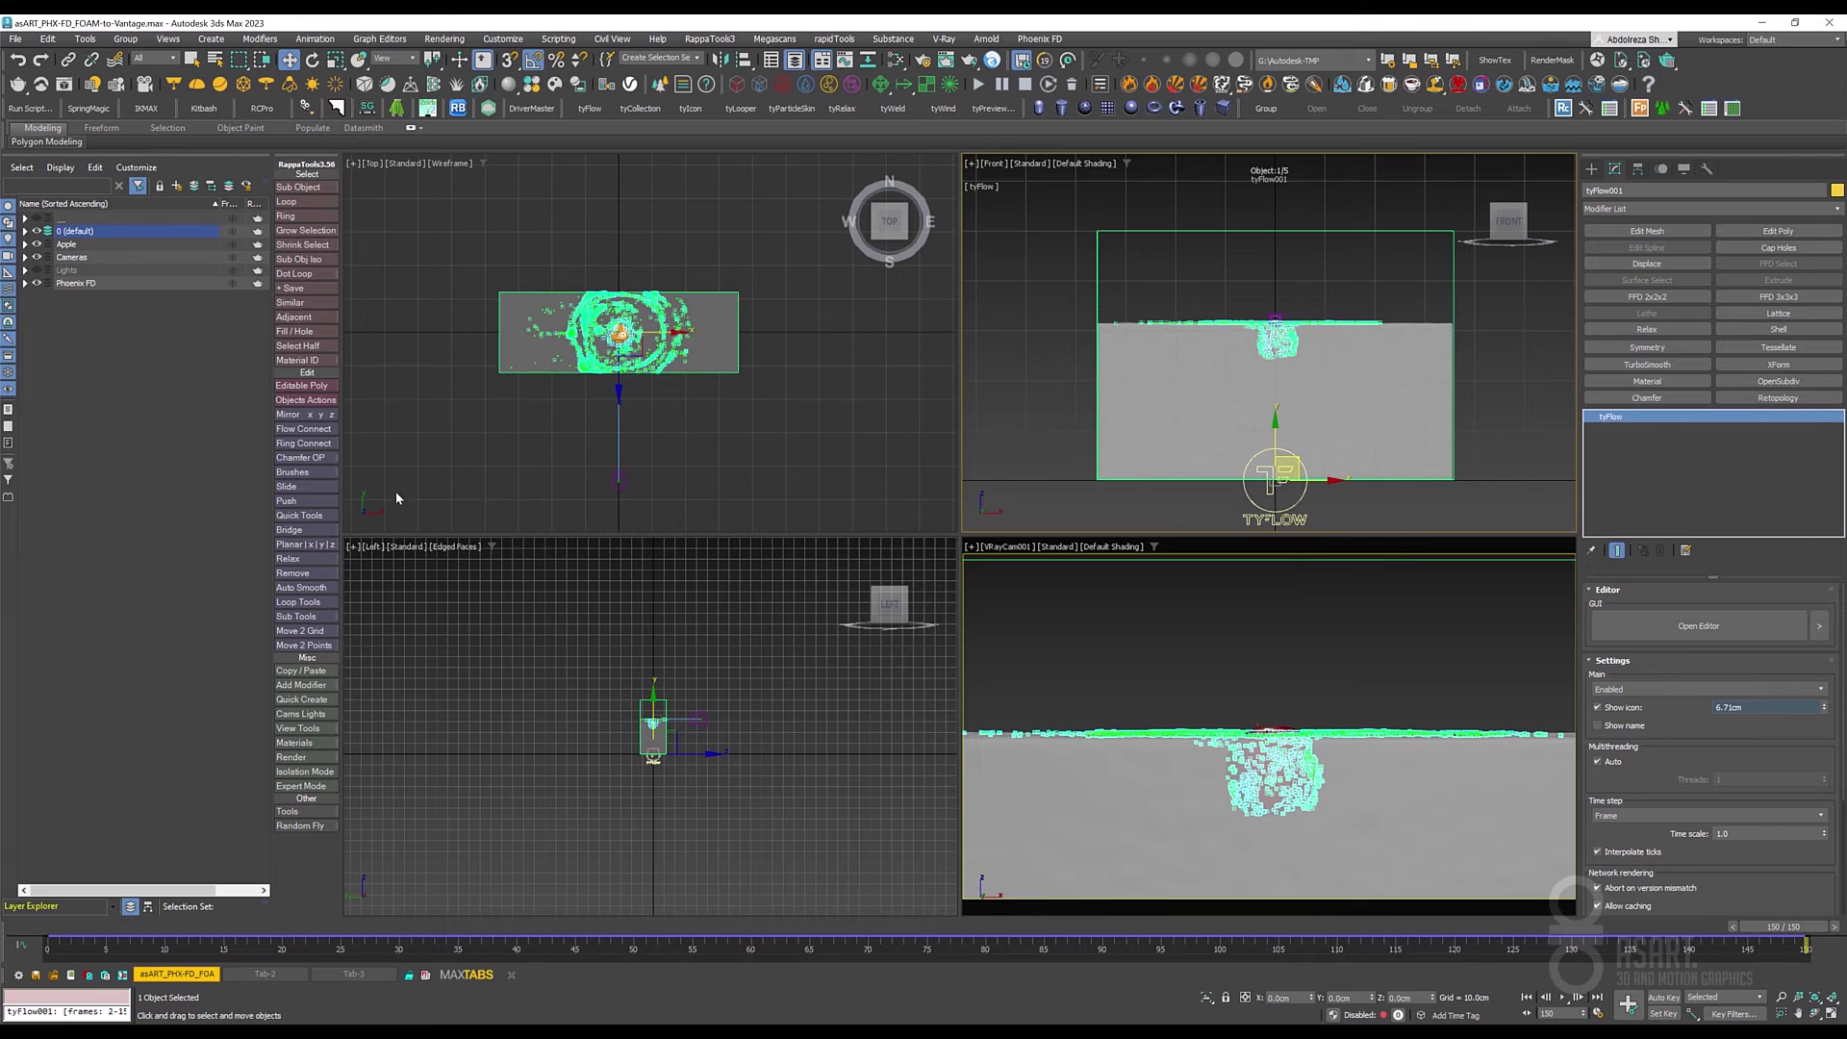
Hide the tyFlow001 object in the default layer and bring the Chaos Vantage live link window into view.
{"action": "left_click", "coordinate": [25, 232]}
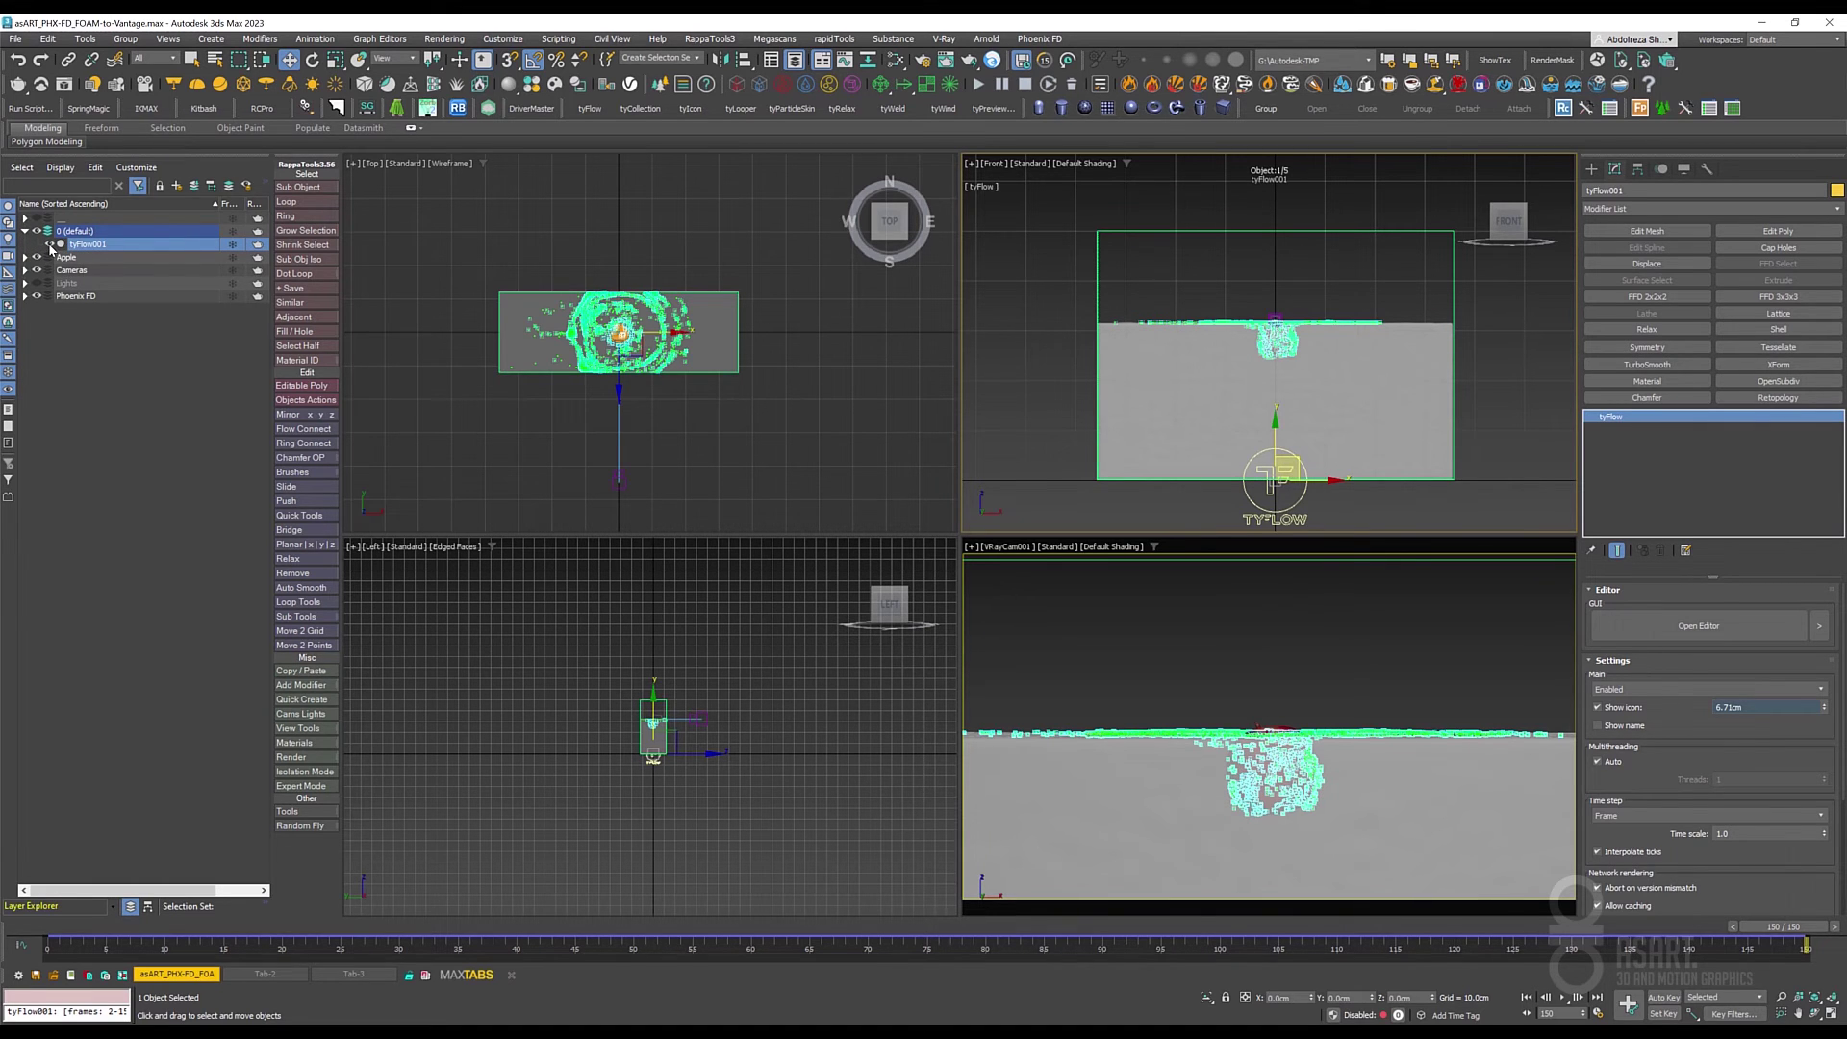
{"action": "left_click", "coordinate": [50, 246]}
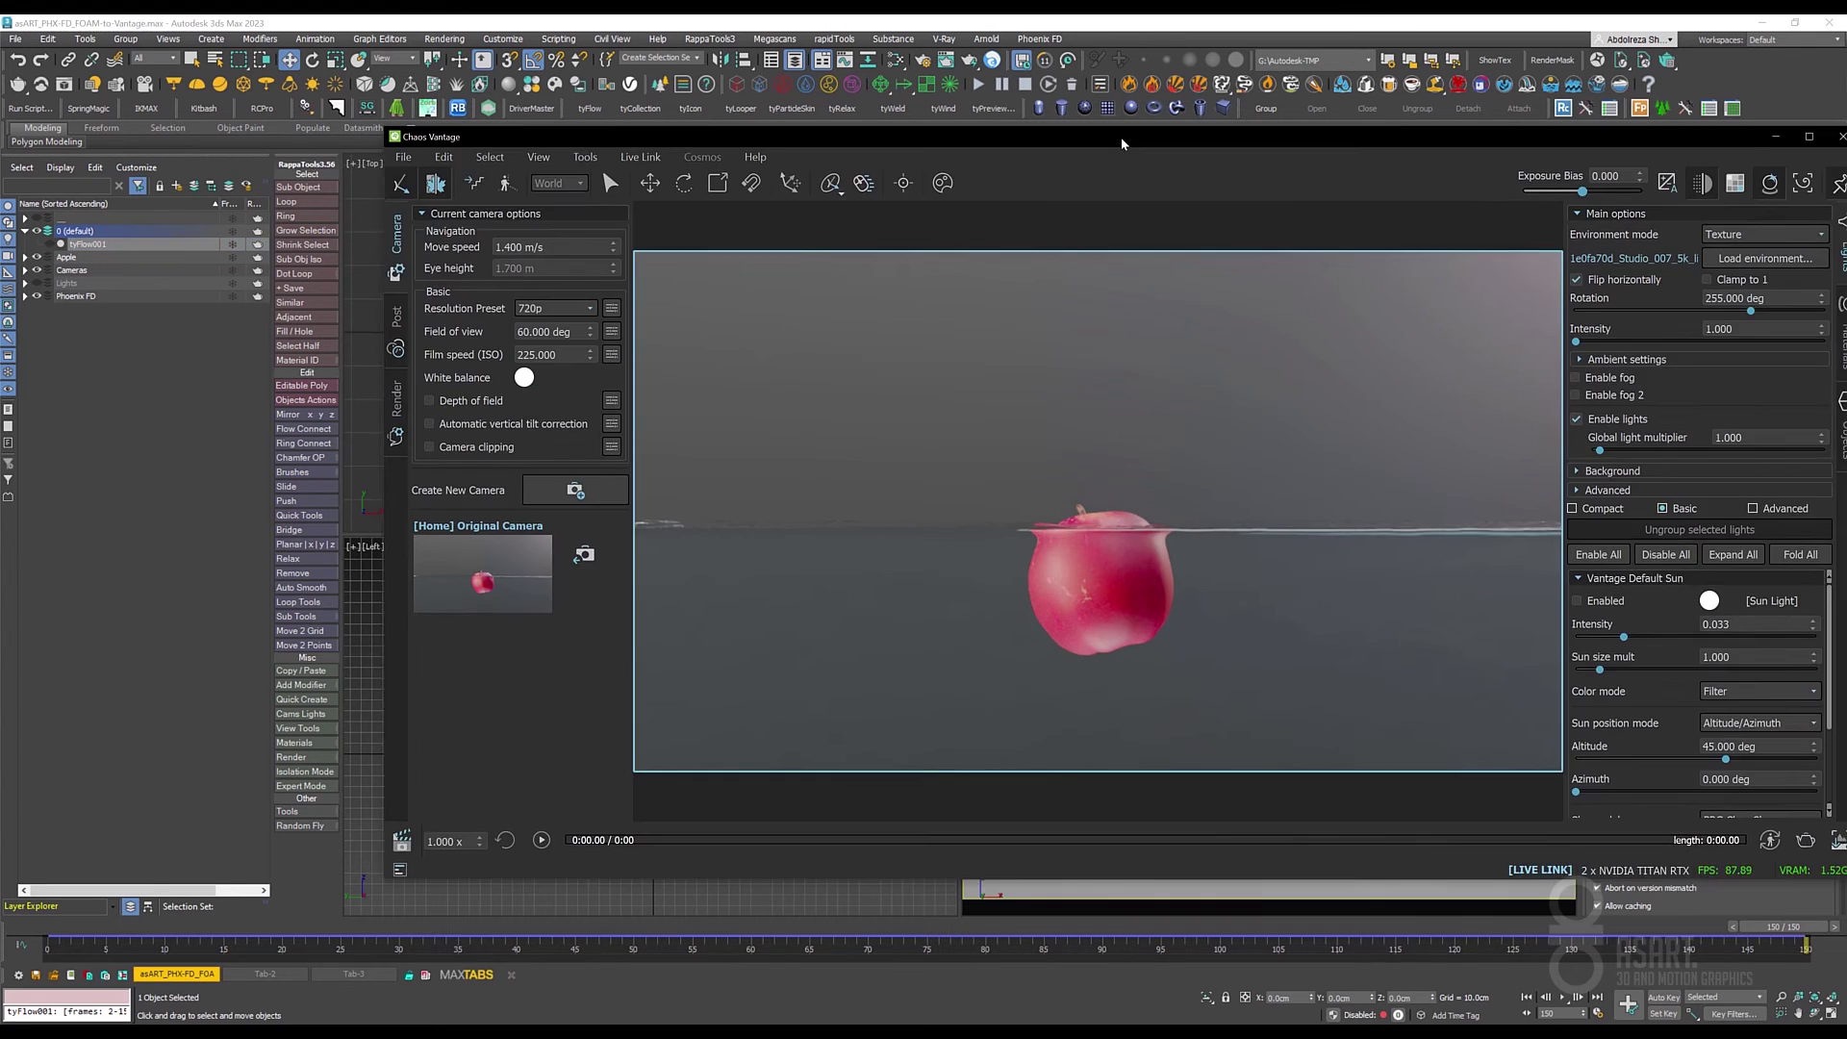
{"action": "left_click_drag", "start_coordinate": [1123, 141], "coordinate": [893, 141]}
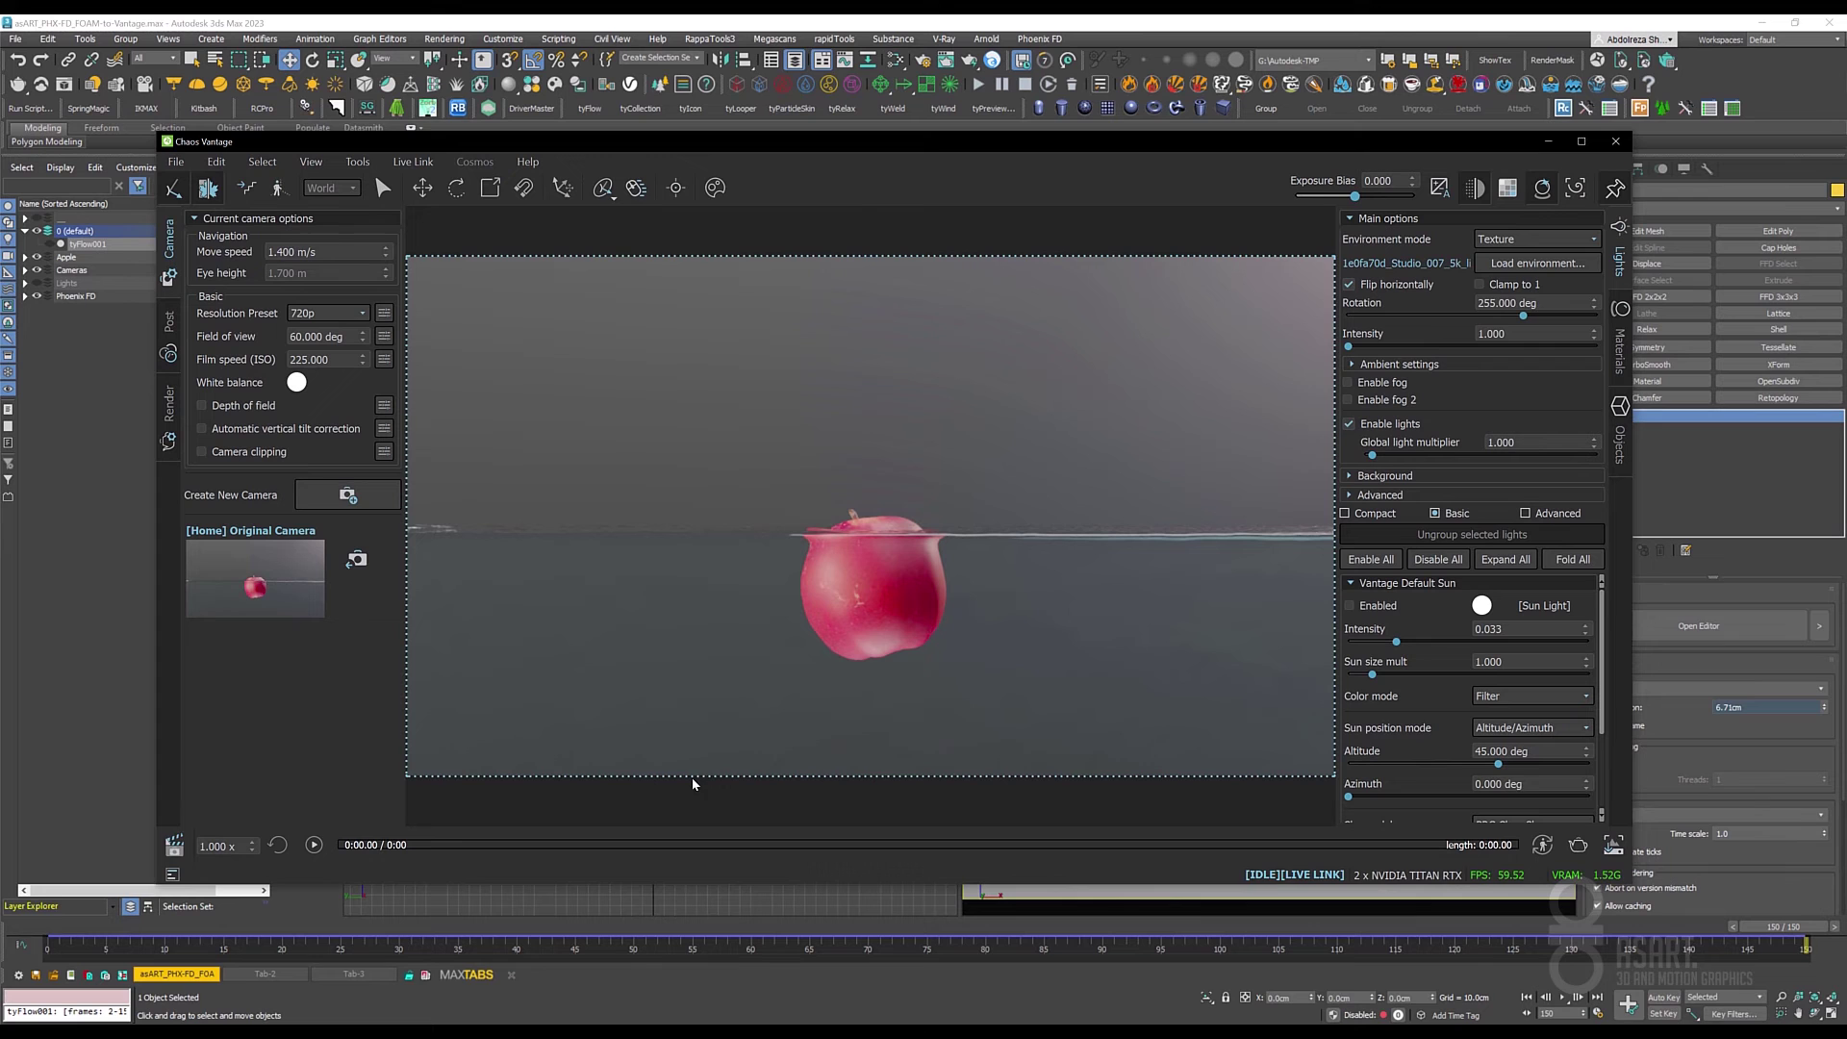
Move the scene's timeline to frame 46 and unhide tyFlow001 so Vantage includes its particles.
{"action": "left_click_drag", "start_coordinate": [1026, 928], "coordinate": [563, 926]}
{"action": "key", "text": "period"}
{"action": "key", "text": "period"}
{"action": "key", "text": "w"}
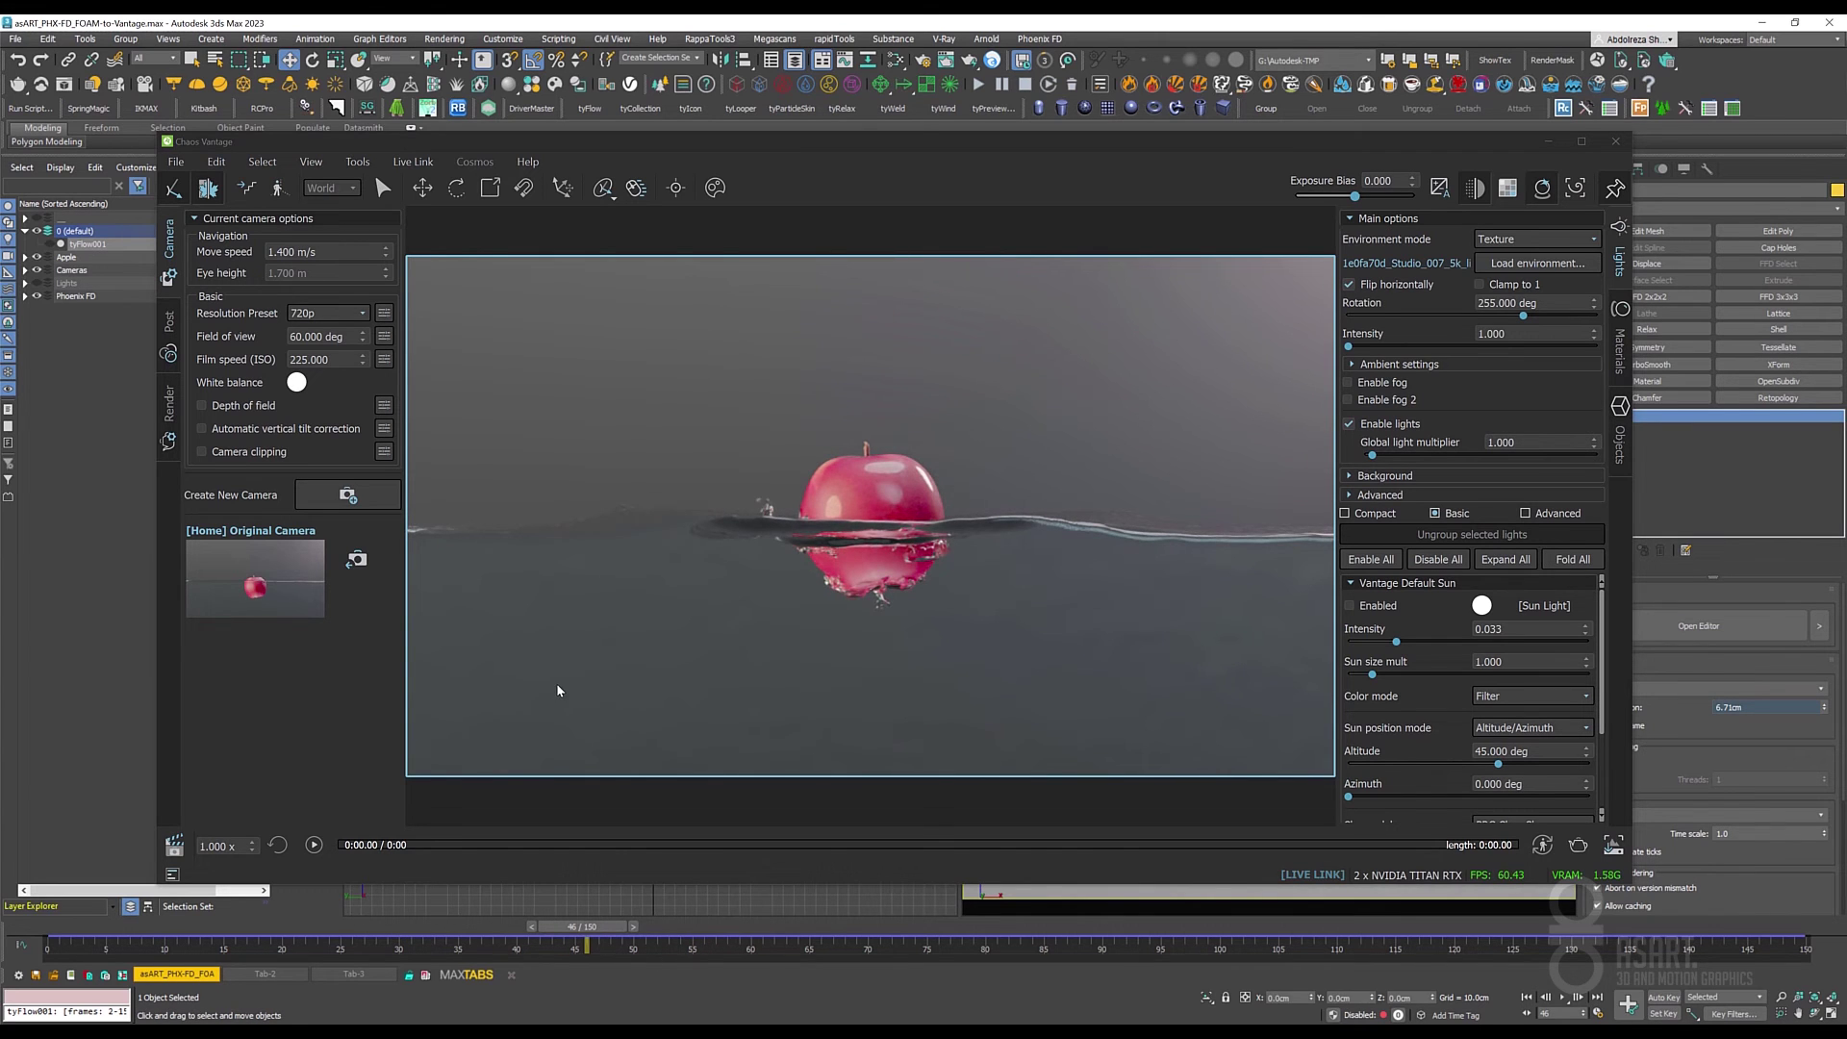
{"action": "left_click", "coordinate": [49, 244]}
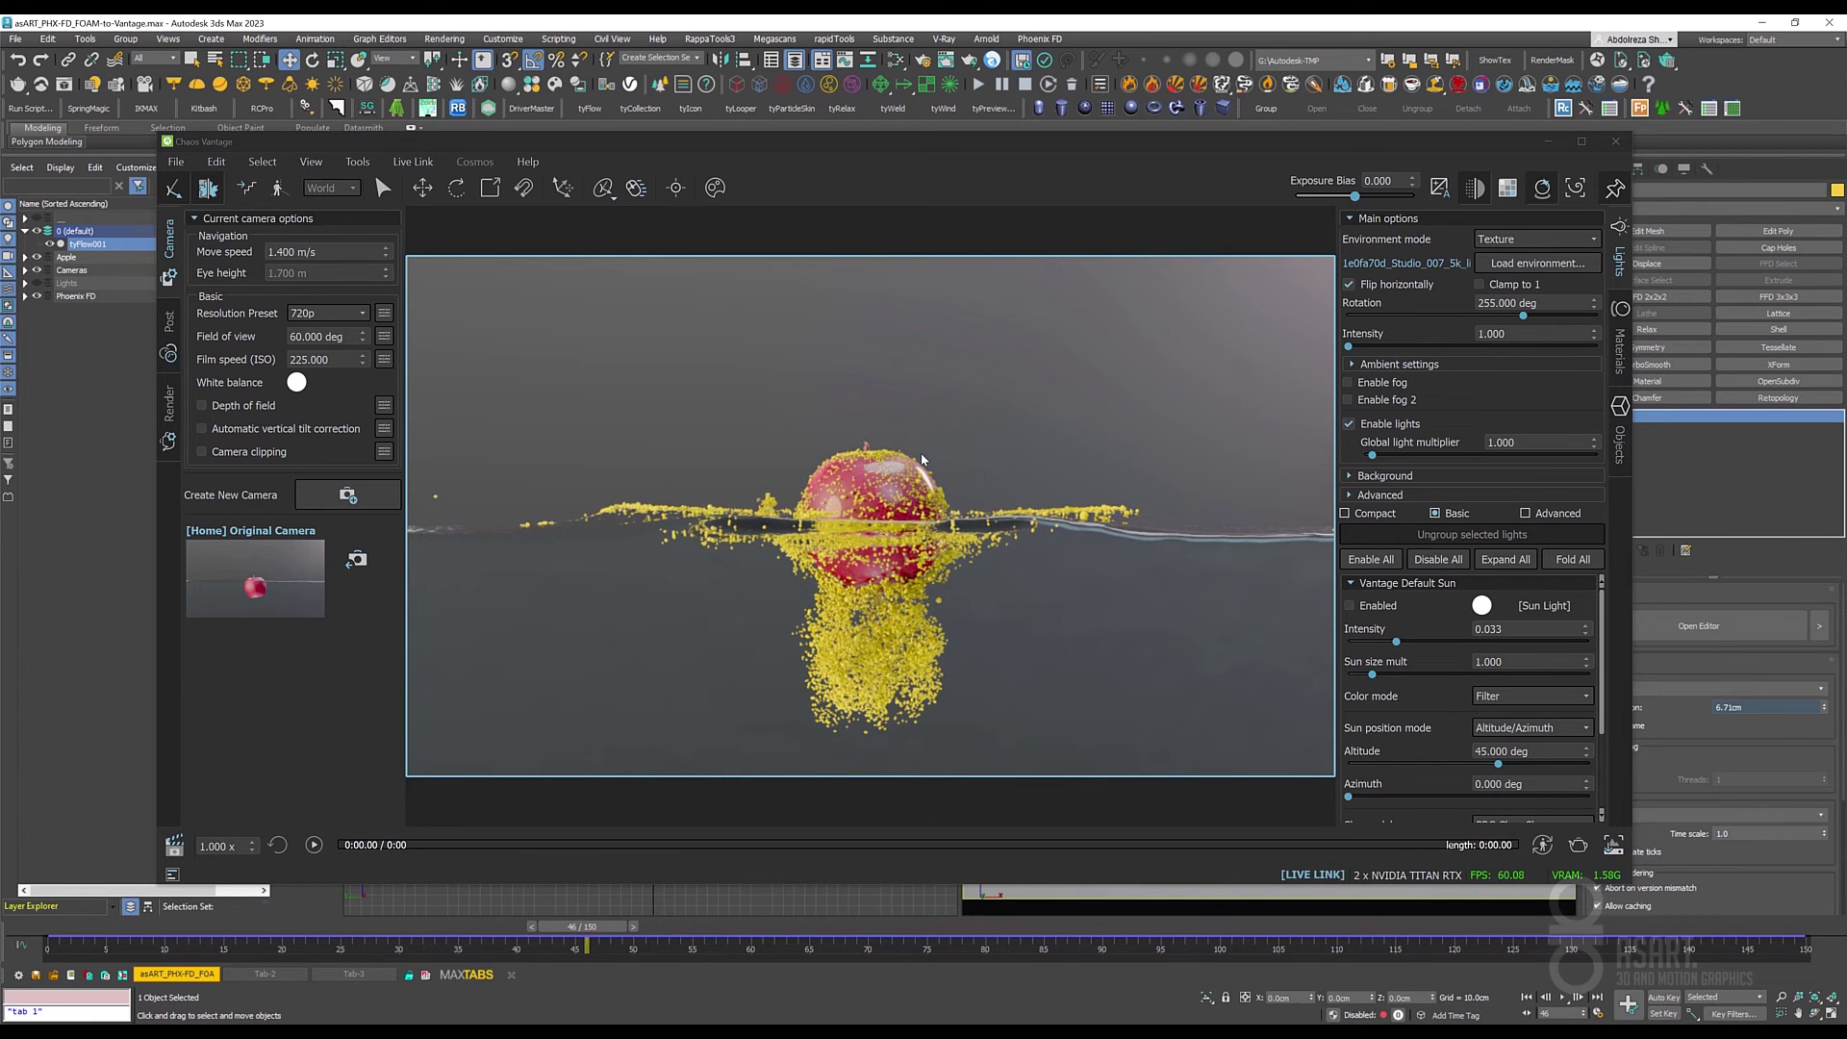
Review the foam particles in Vantage at frames 100 and 62.
{"action": "left_click_drag", "start_coordinate": [608, 931], "coordinate": [1230, 935]}
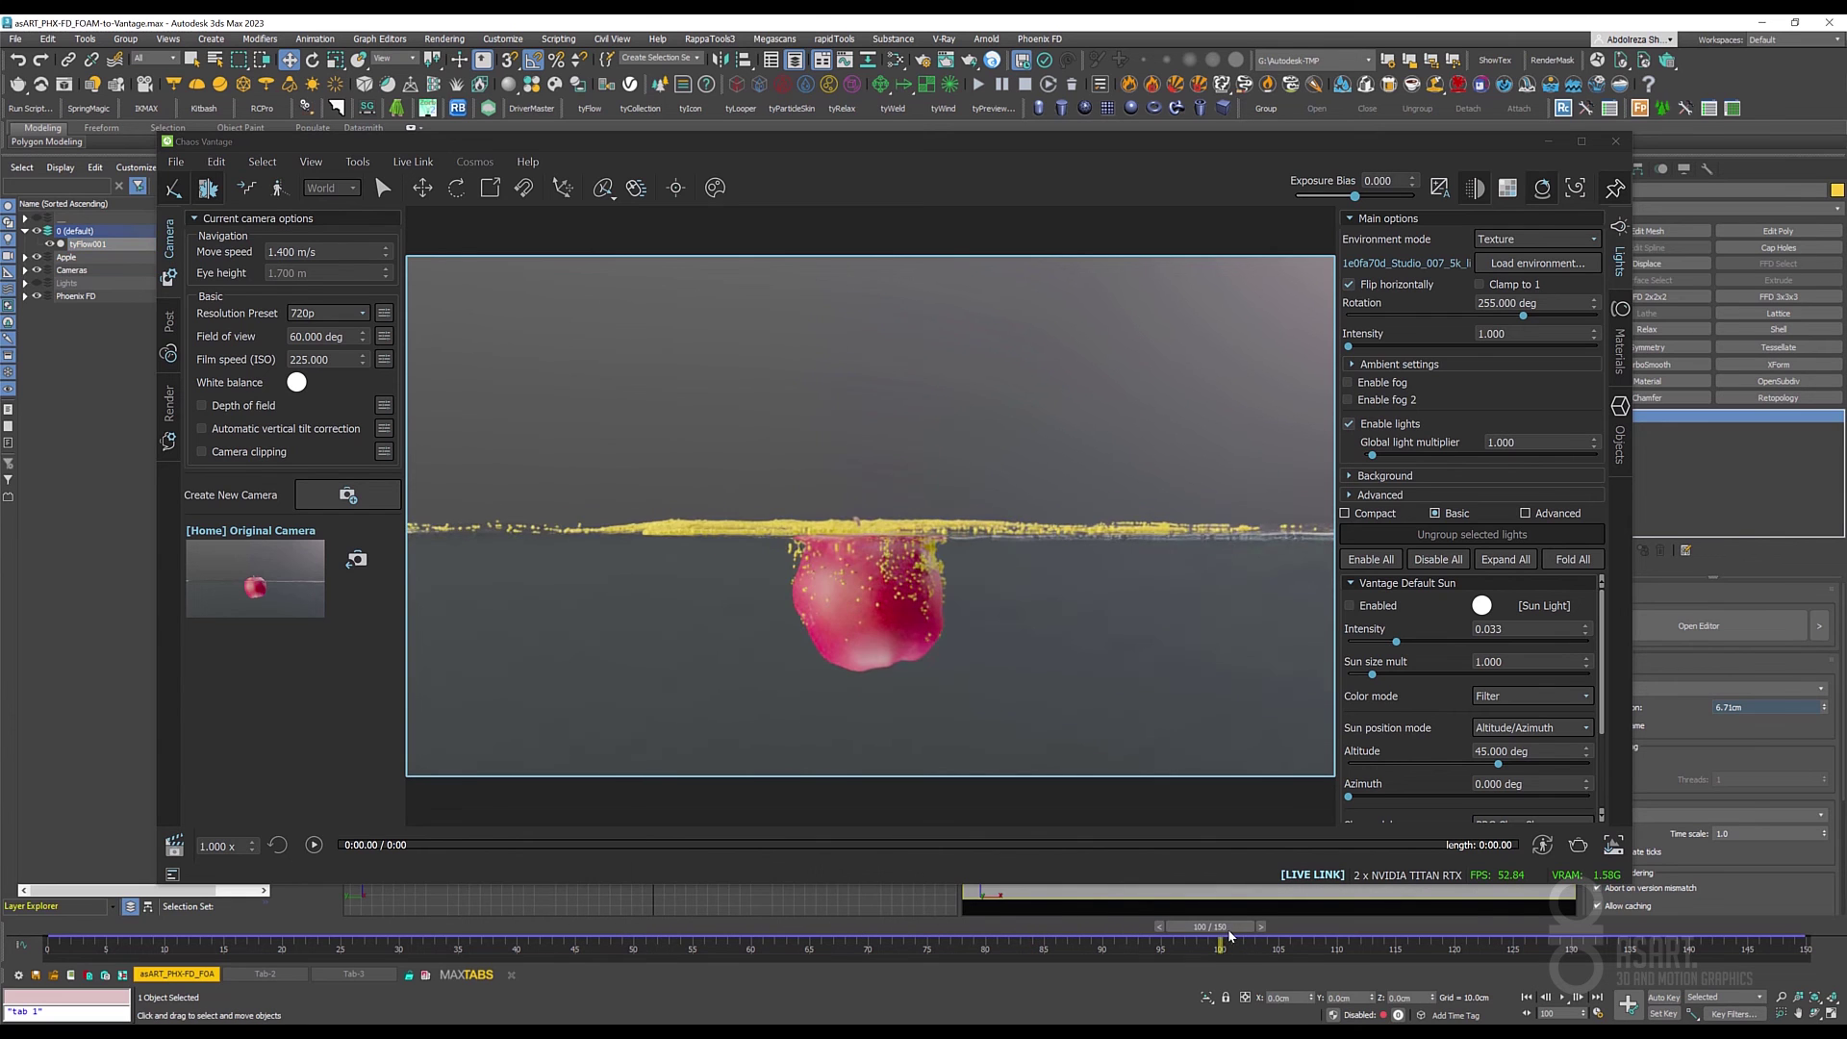
{"action": "left_click", "coordinate": [783, 930]}
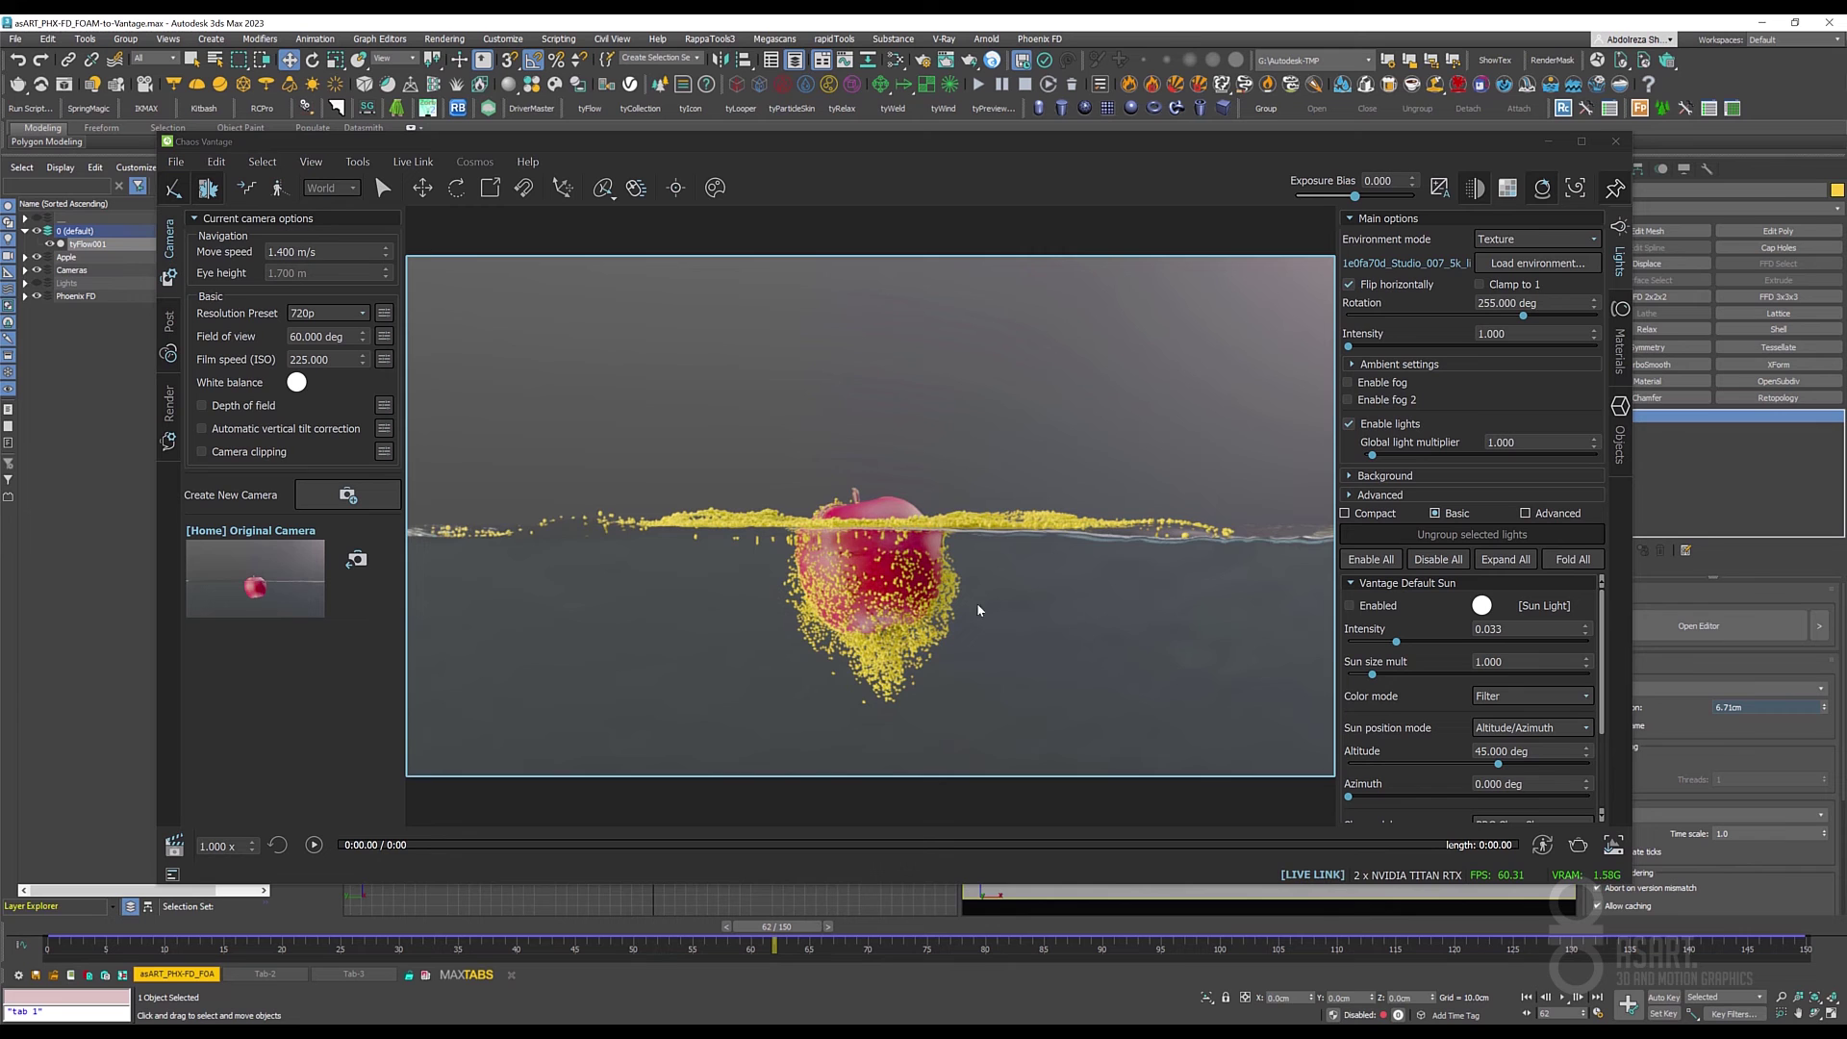
{"action": "left_click_drag", "start_coordinate": [680, 144], "coordinate": [716, 167]}
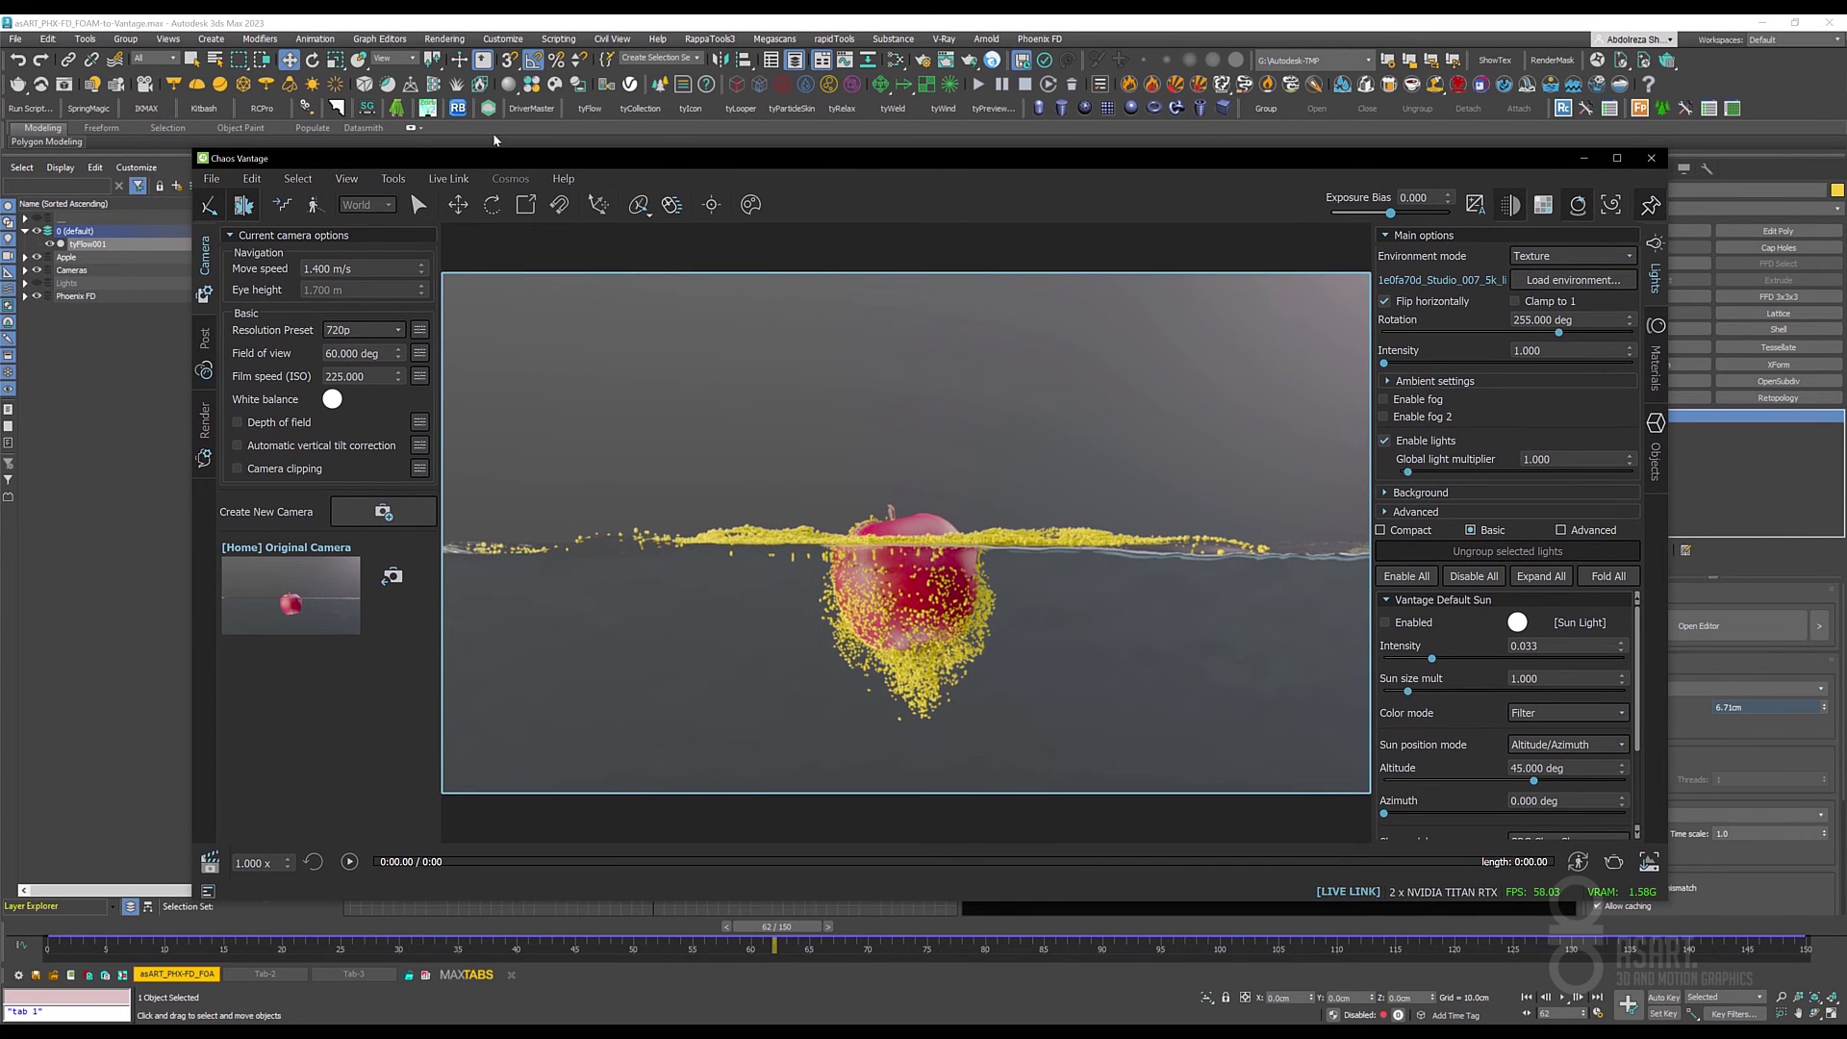
Move the Vantage window aside and create a new VRayMtl in an empty area of the Slate Material Editor's node view.
{"action": "left_click_drag", "start_coordinate": [277, 158], "coordinate": [1056, 168]}
{"action": "left_click", "coordinate": [895, 61]}
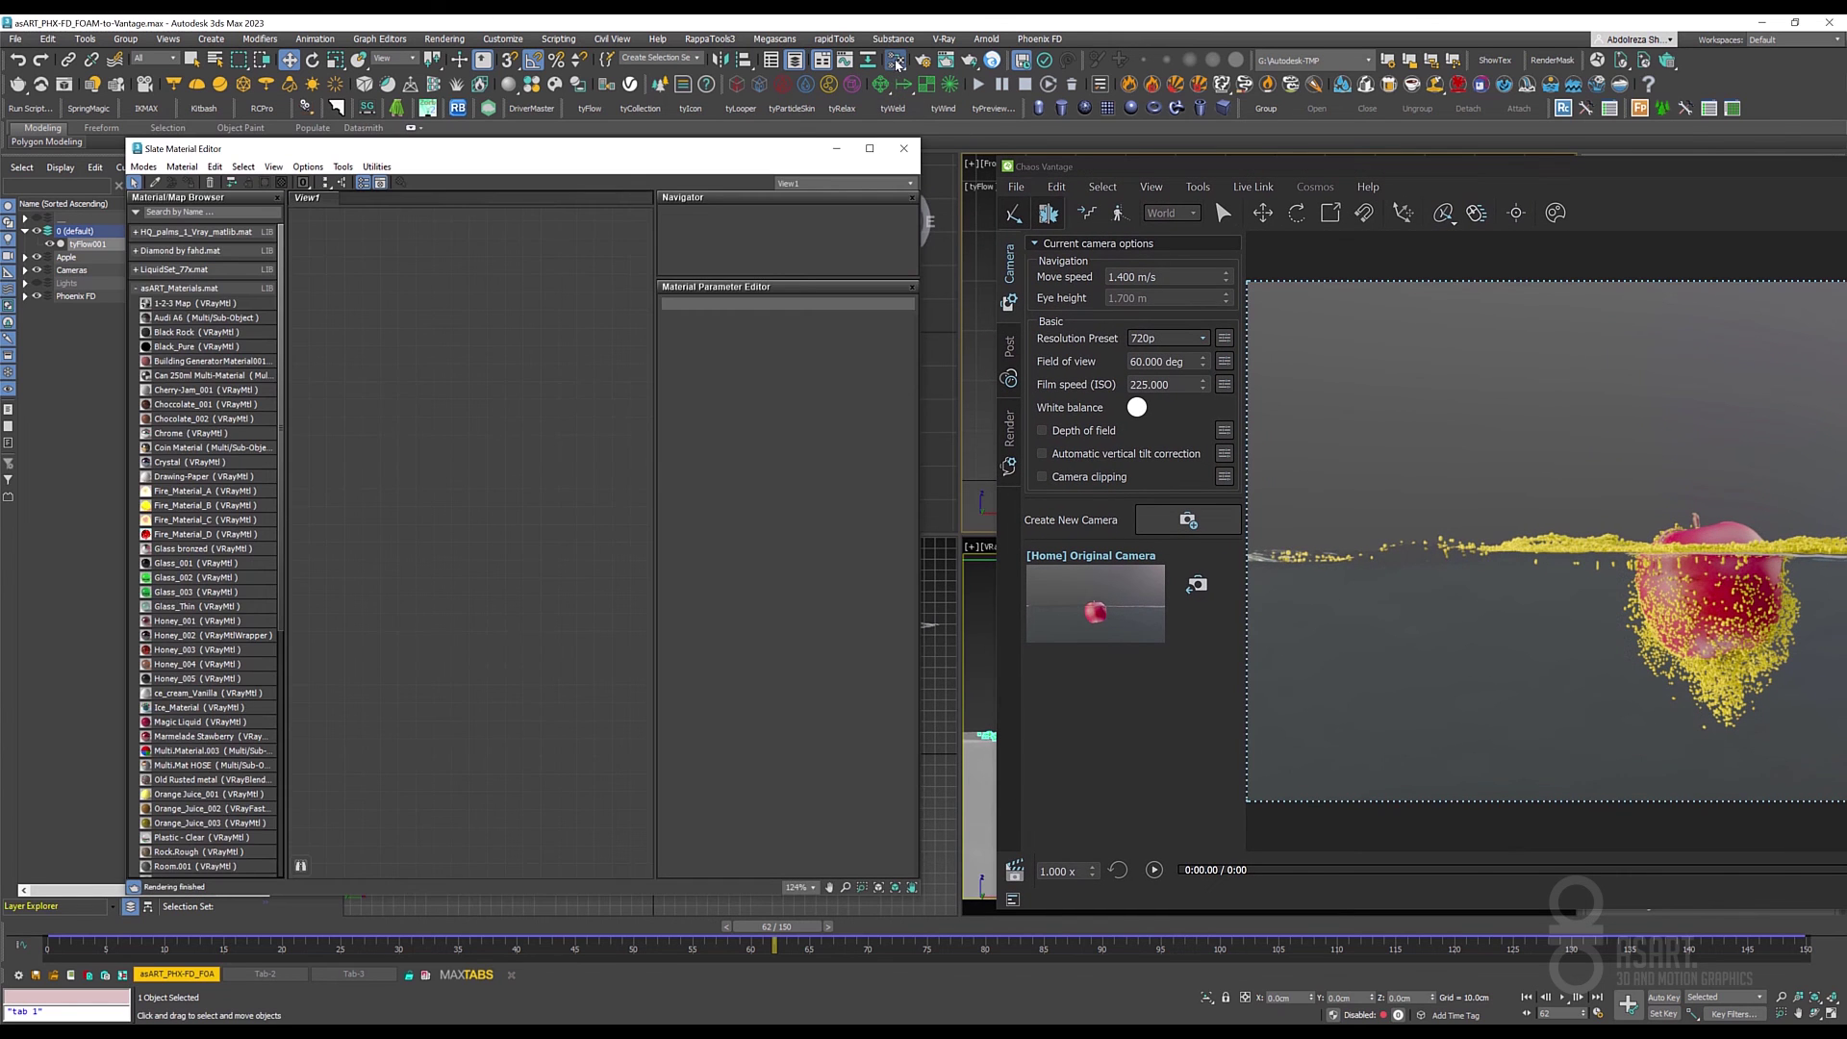
{"action": "right_click", "coordinate": [369, 279]}
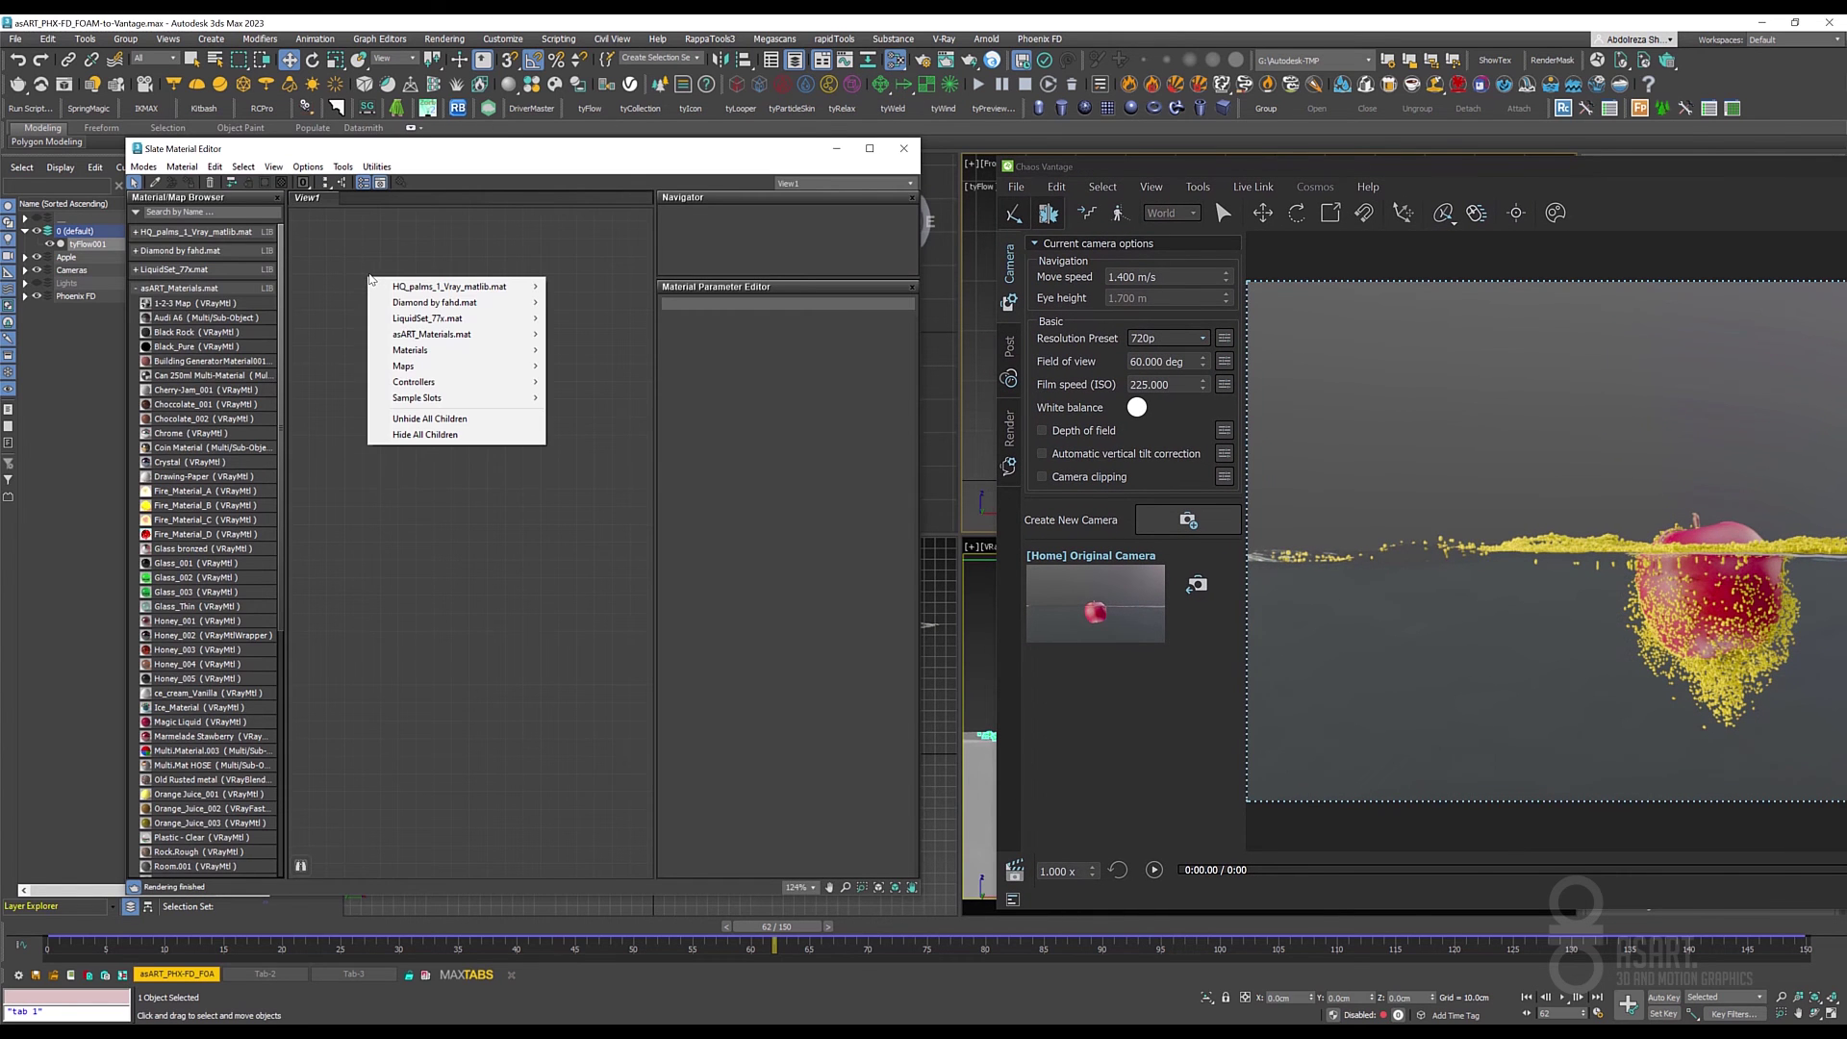
{"action": "mouse_move", "coordinate": [471, 350]}
{"action": "mouse_move", "coordinate": [597, 397]}
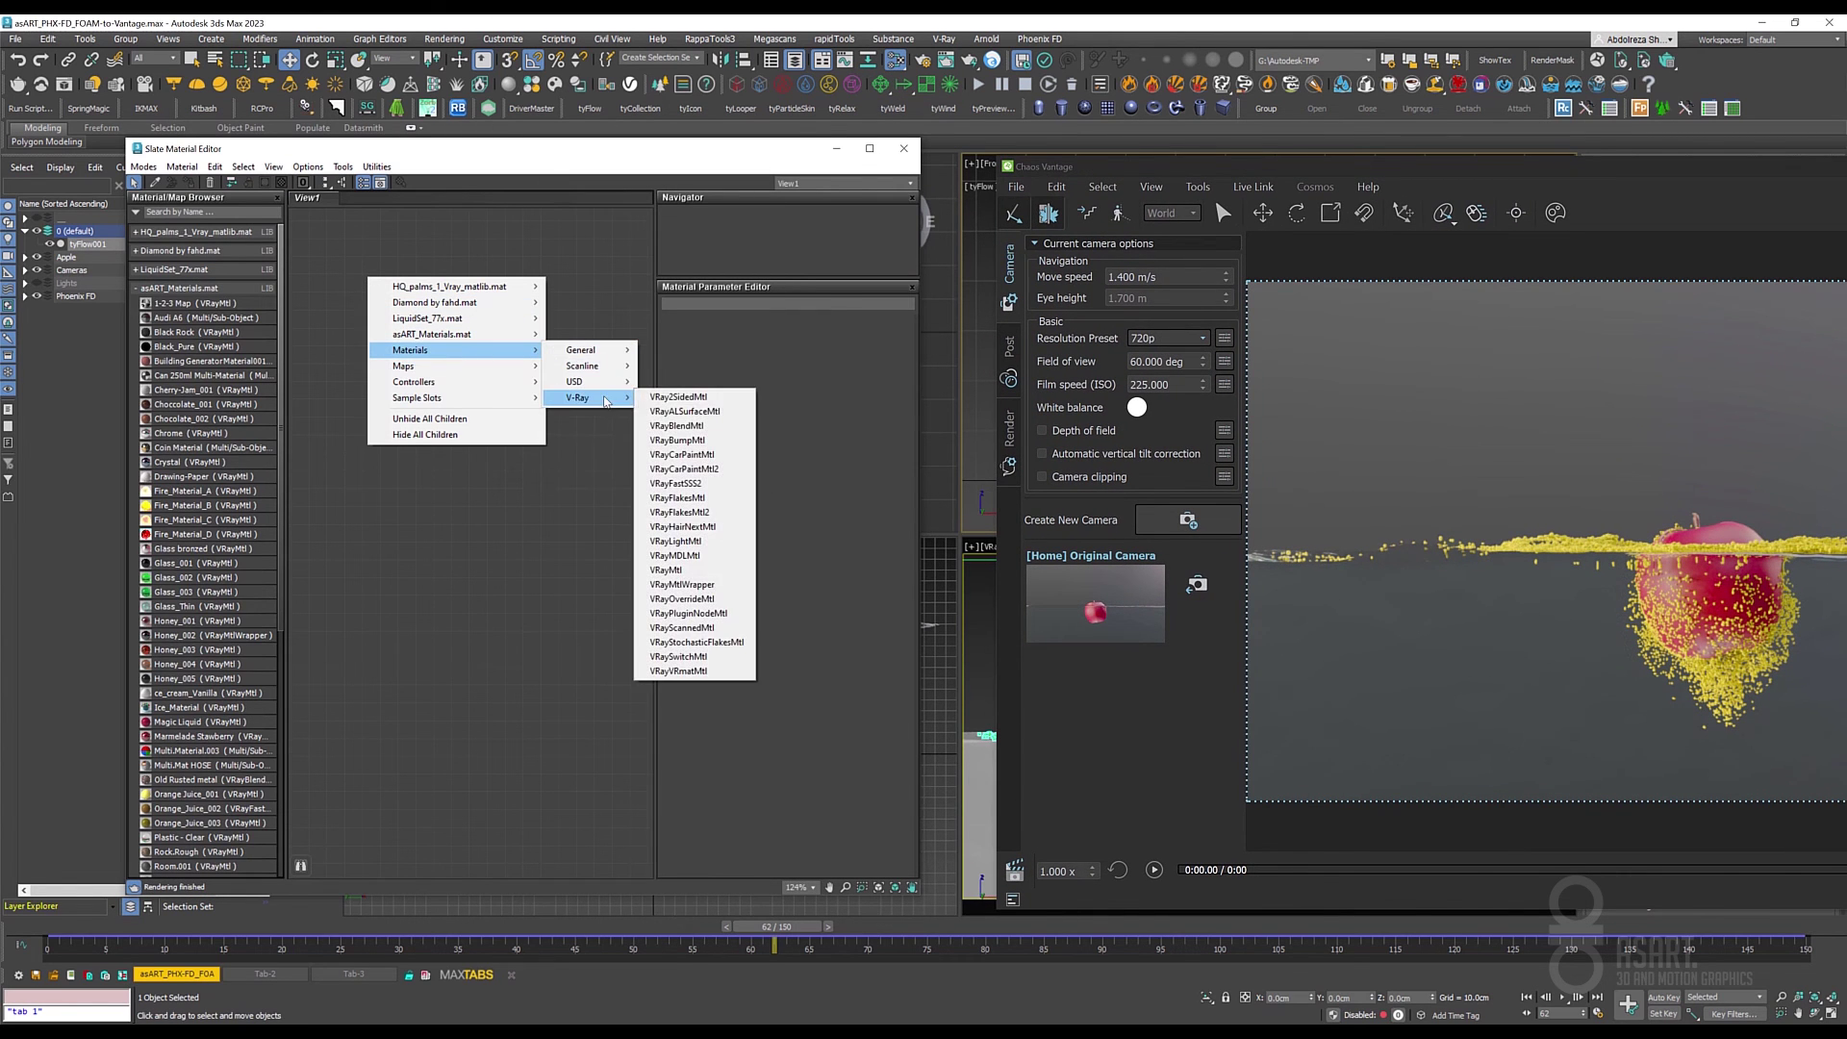
{"action": "left_click", "coordinate": [687, 567]}
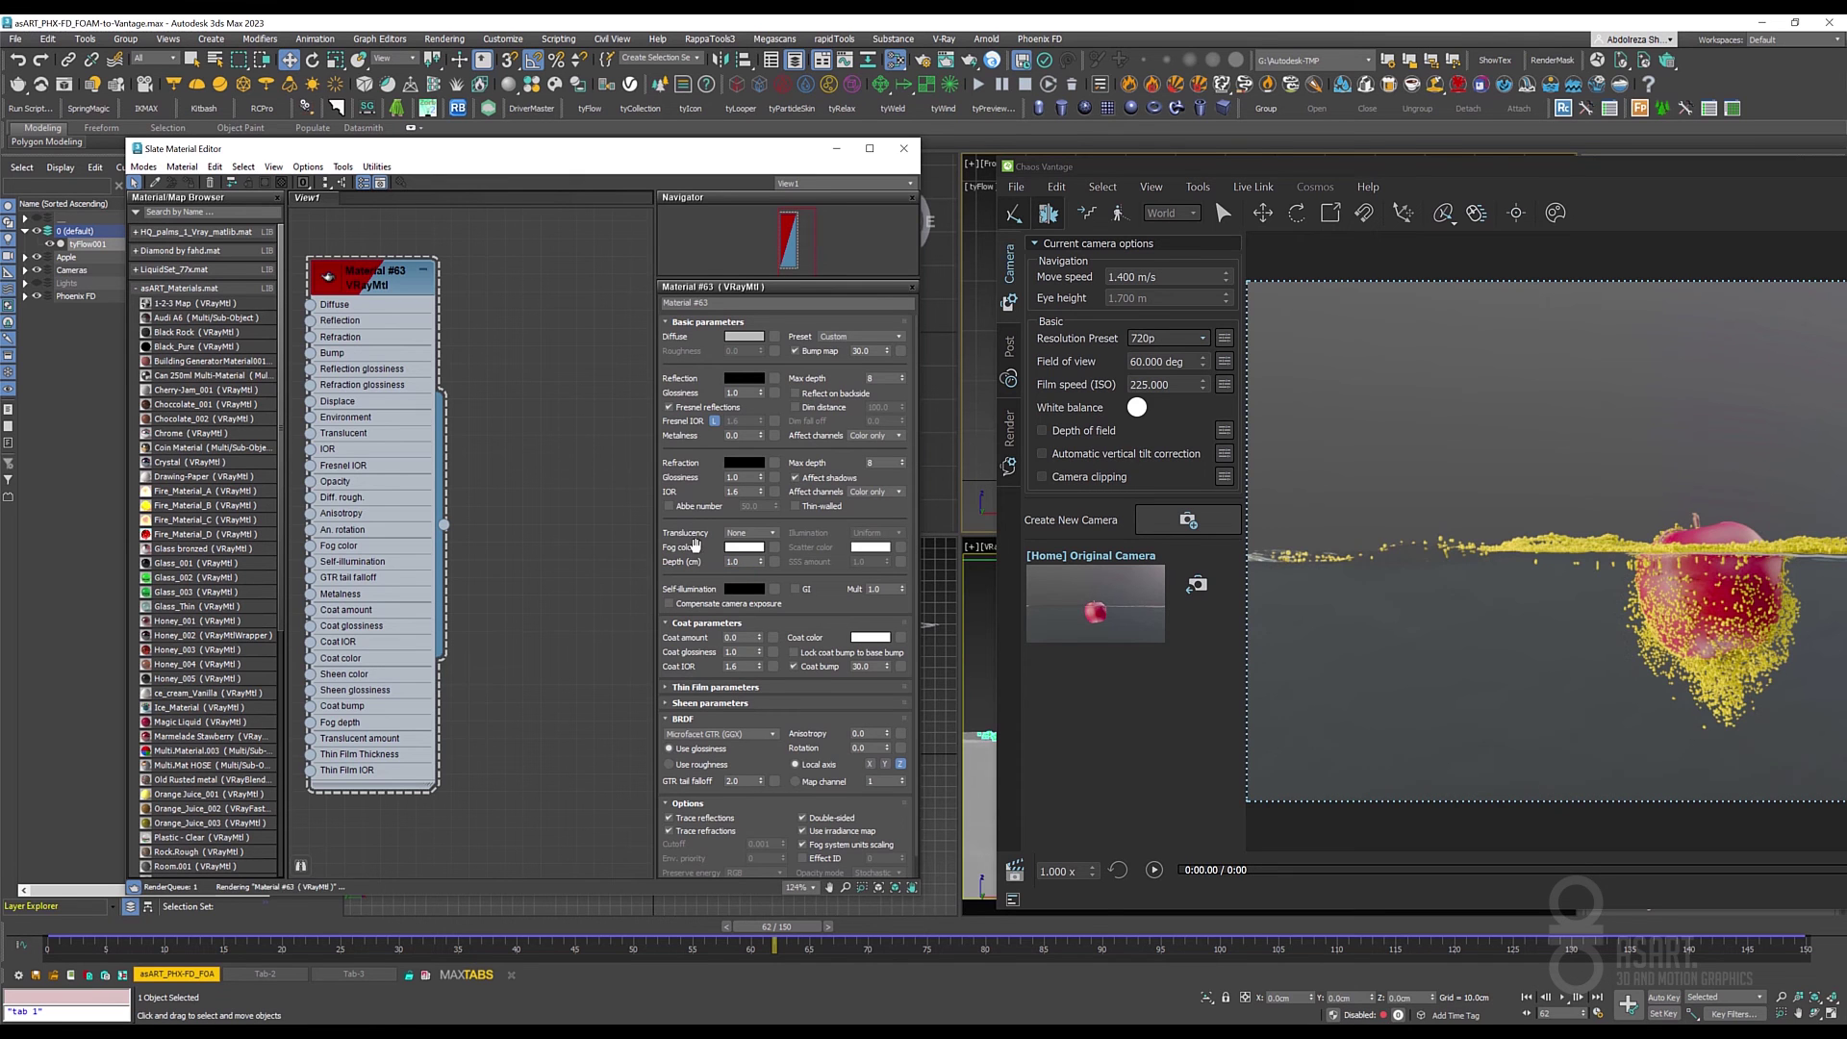
{"action": "left_click_drag", "start_coordinate": [370, 282], "coordinate": [459, 264]}
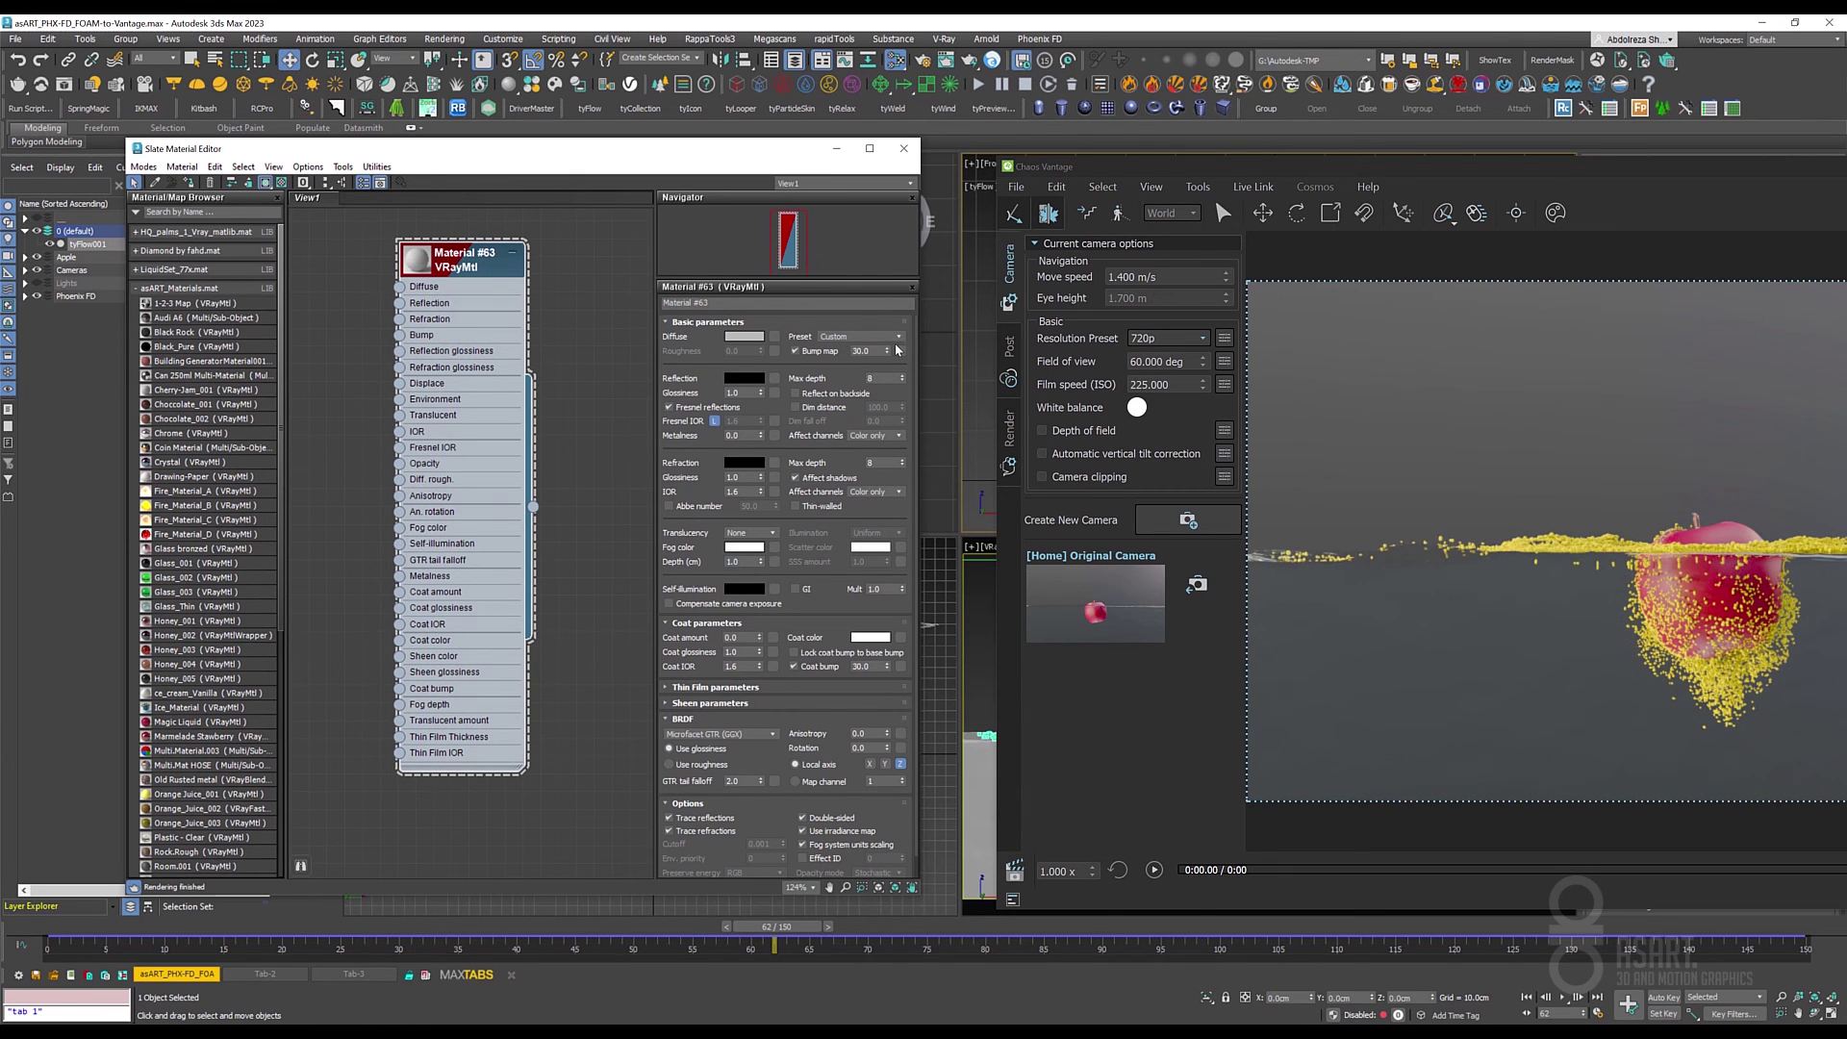
Apply the Soap Bubble preset to the new VRayMtl and enlarge its node preview.
{"action": "left_click", "coordinate": [857, 337]}
{"action": "scroll", "coordinate": [856, 519], "scroll_direction": "down", "scroll_amount": 3}
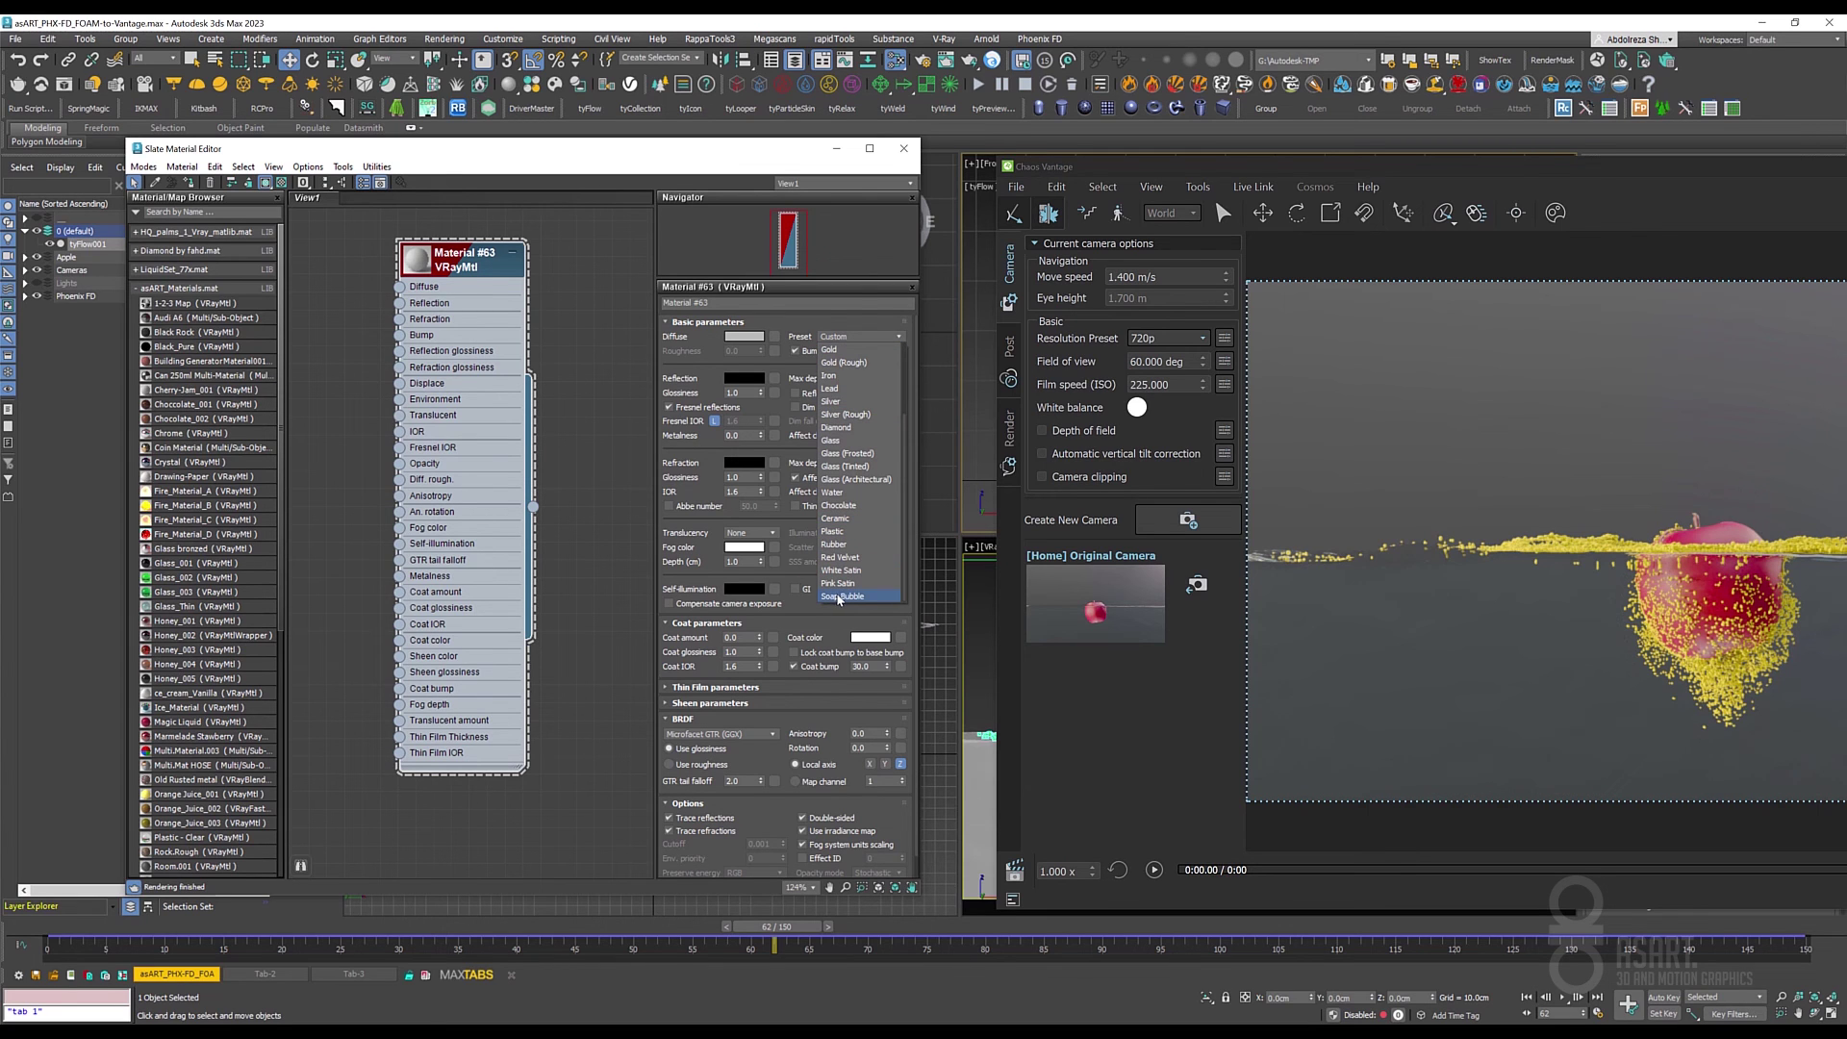
{"action": "left_click", "coordinate": [854, 596]}
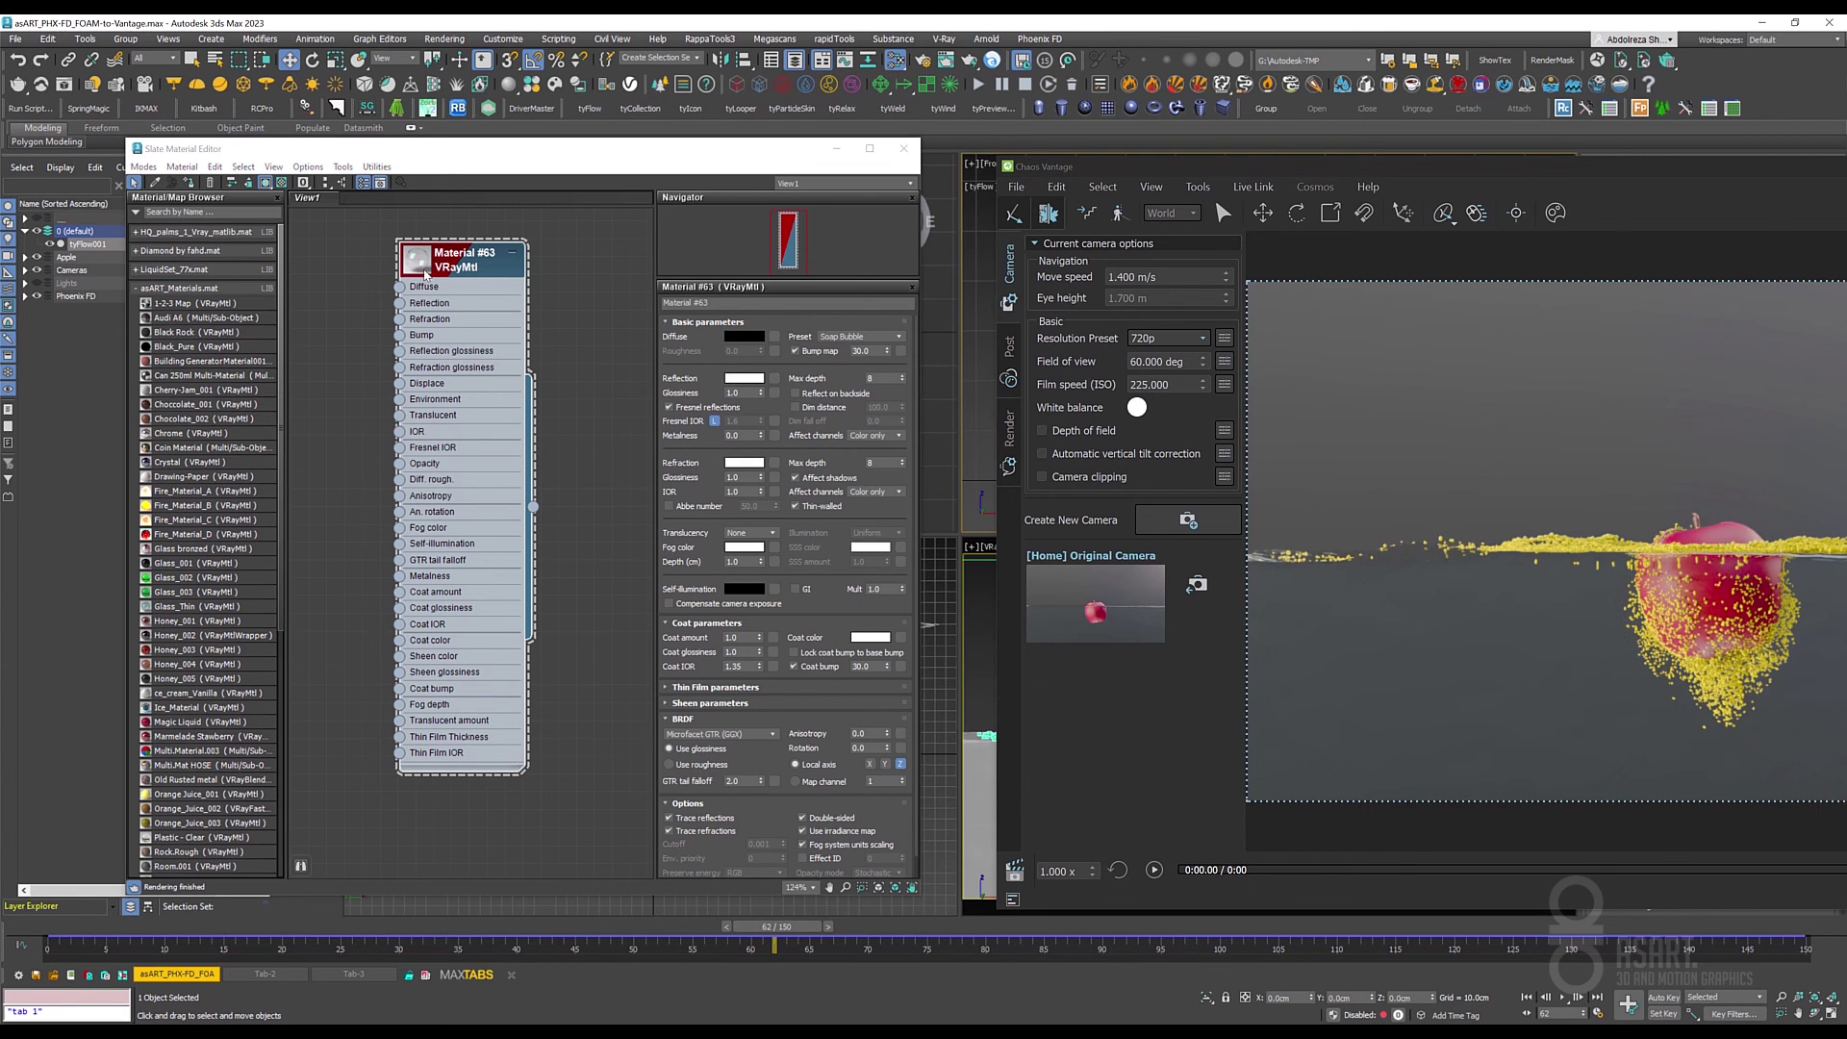
{"action": "double_click", "coordinate": [420, 276]}
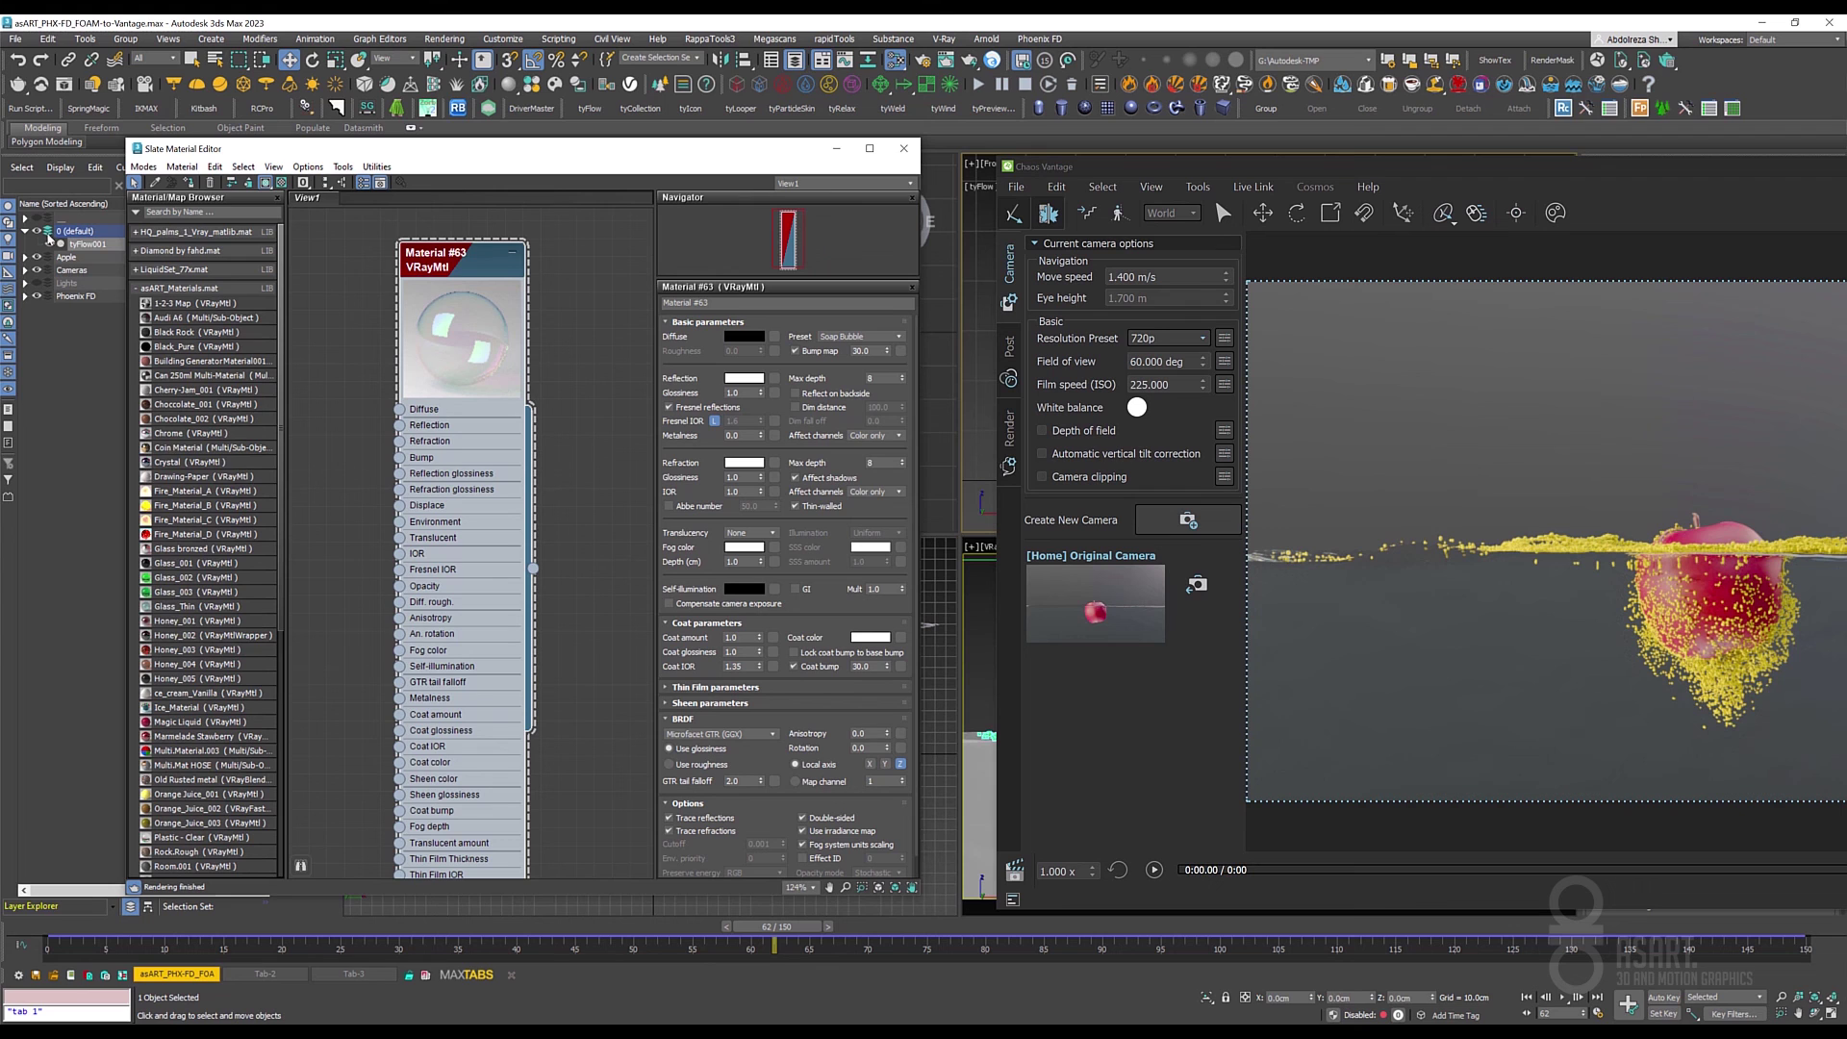
Assign the soap bubble material to the selected tyFlow001 object and close the Slate Material Editor.
{"action": "right_click", "coordinate": [466, 262]}
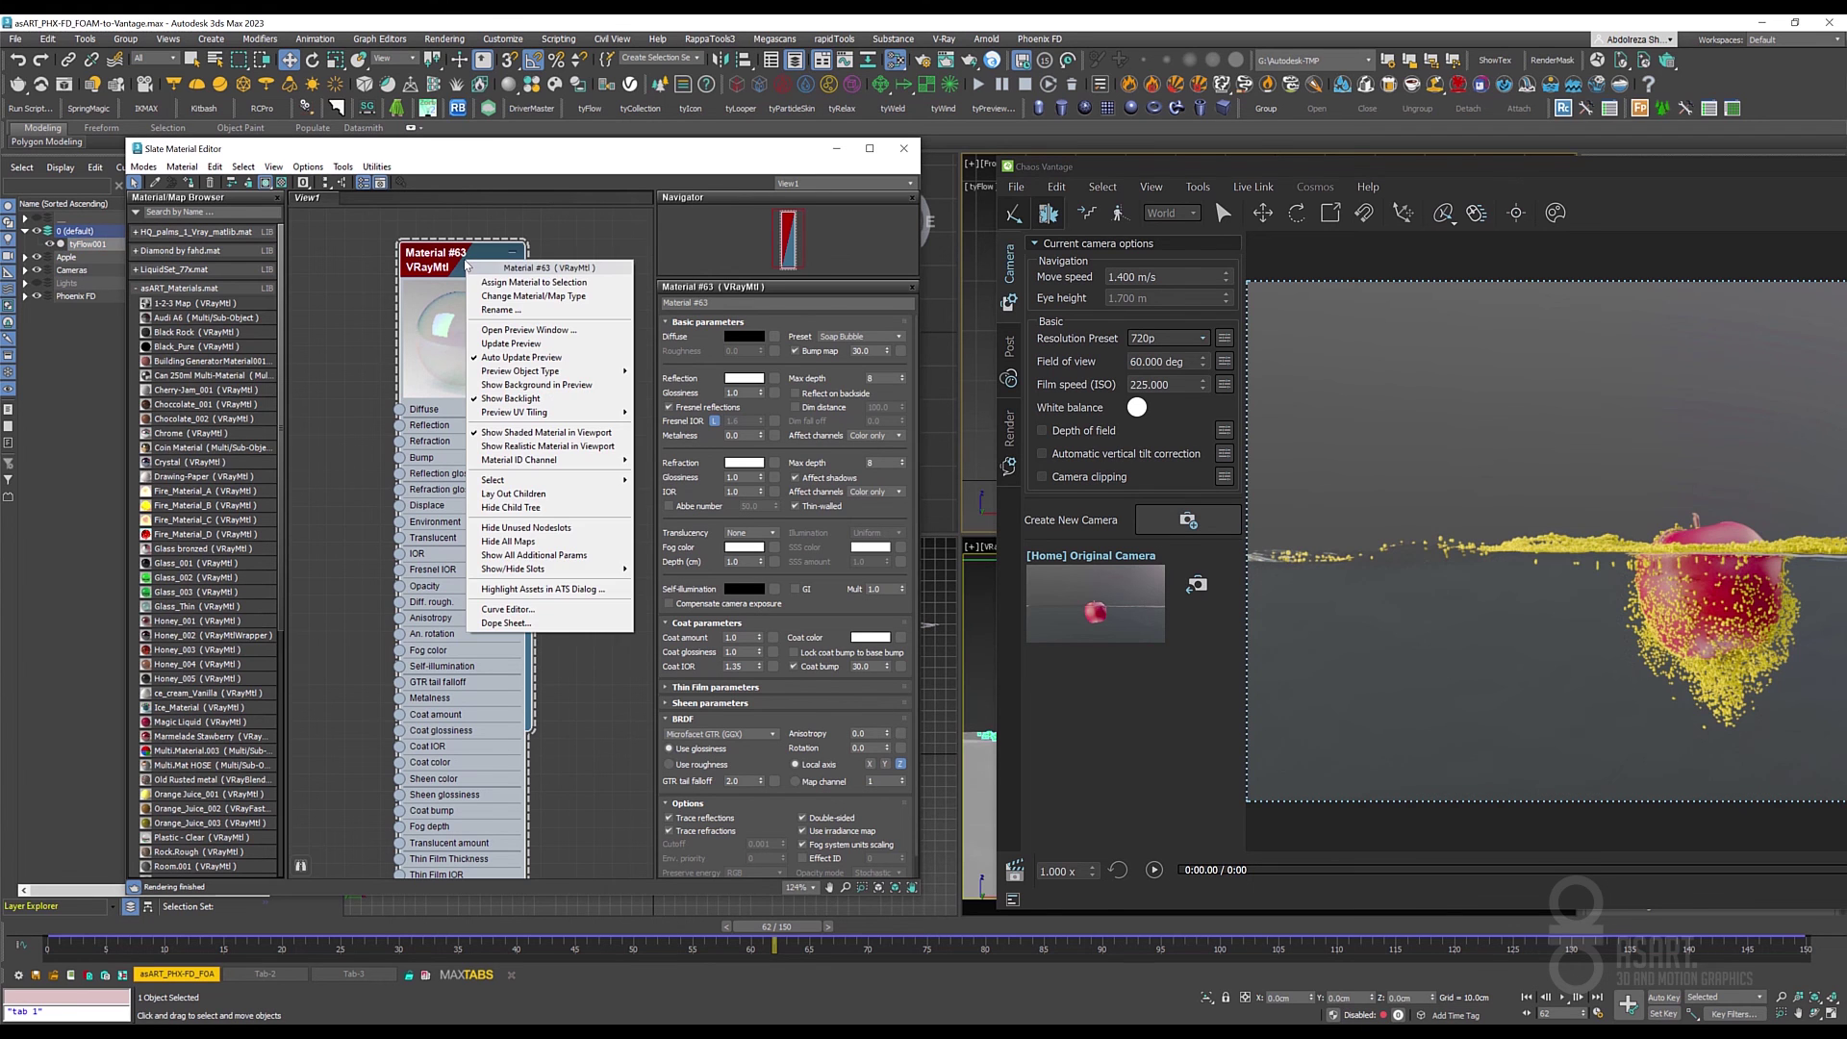
{"action": "left_click", "coordinate": [508, 288]}
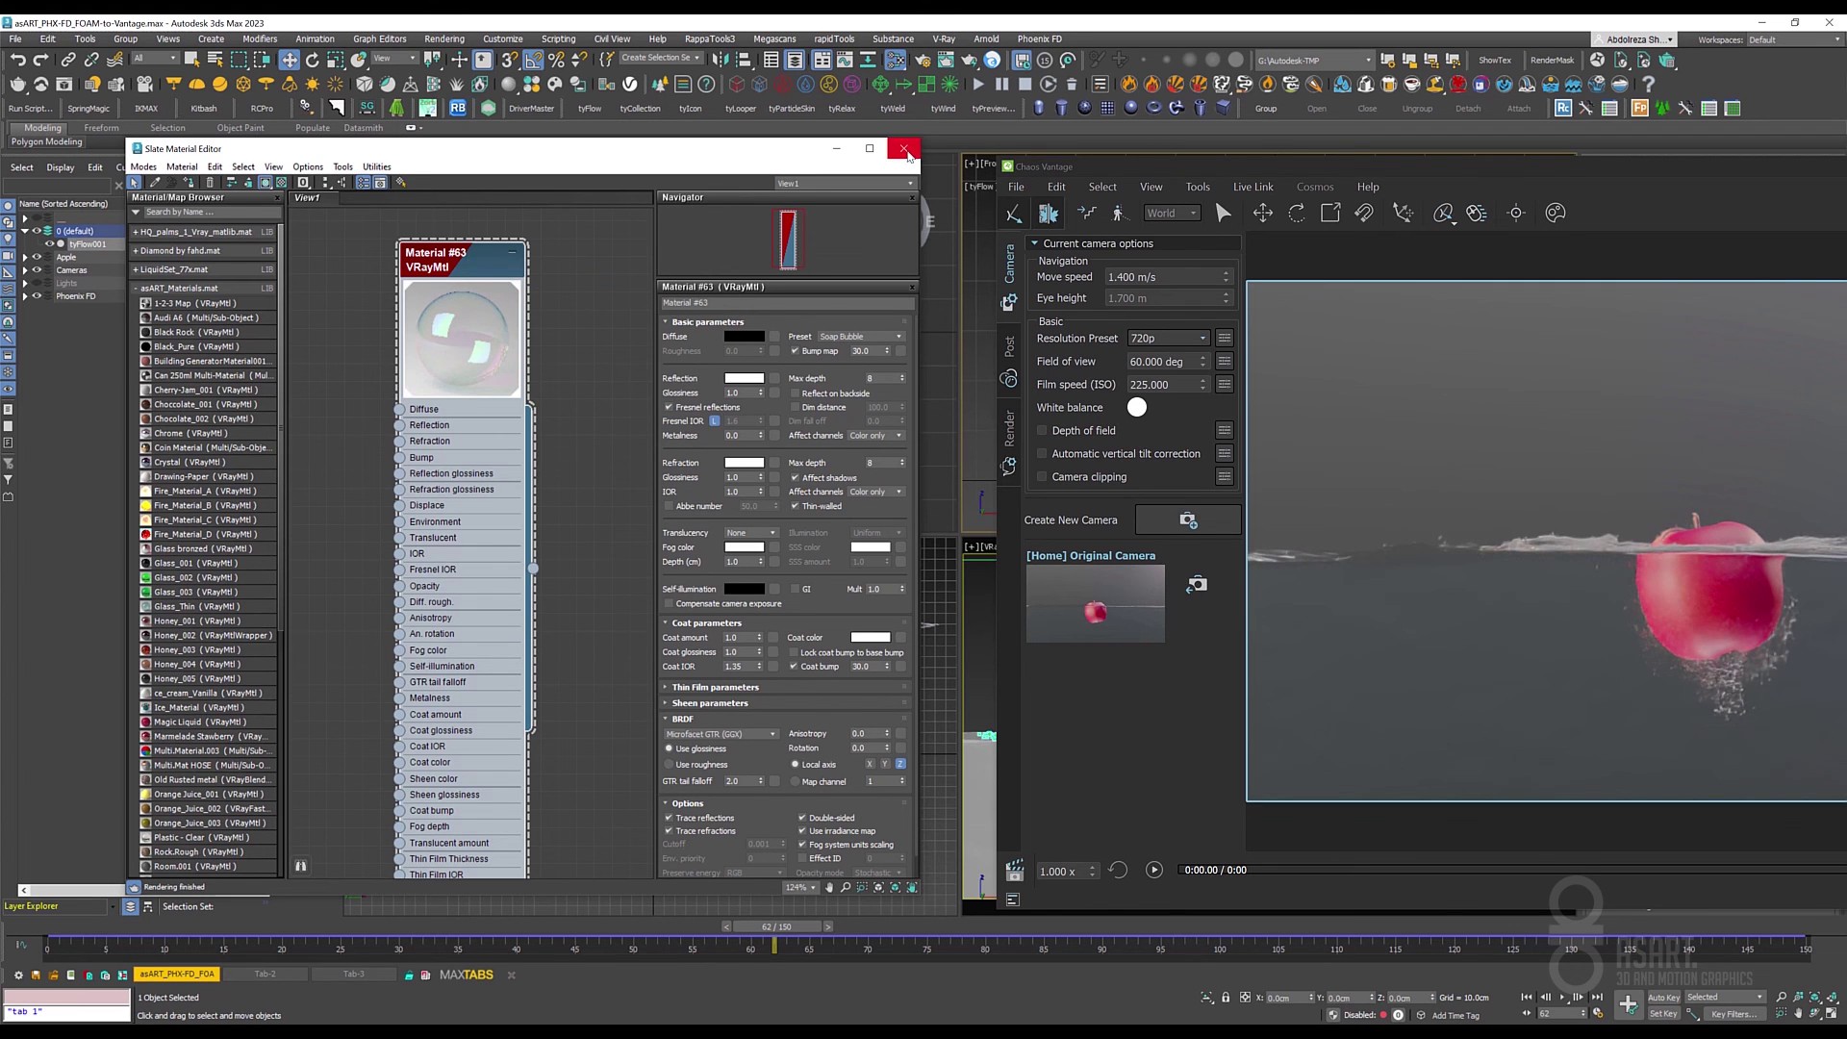
{"action": "left_click", "coordinate": [904, 149]}
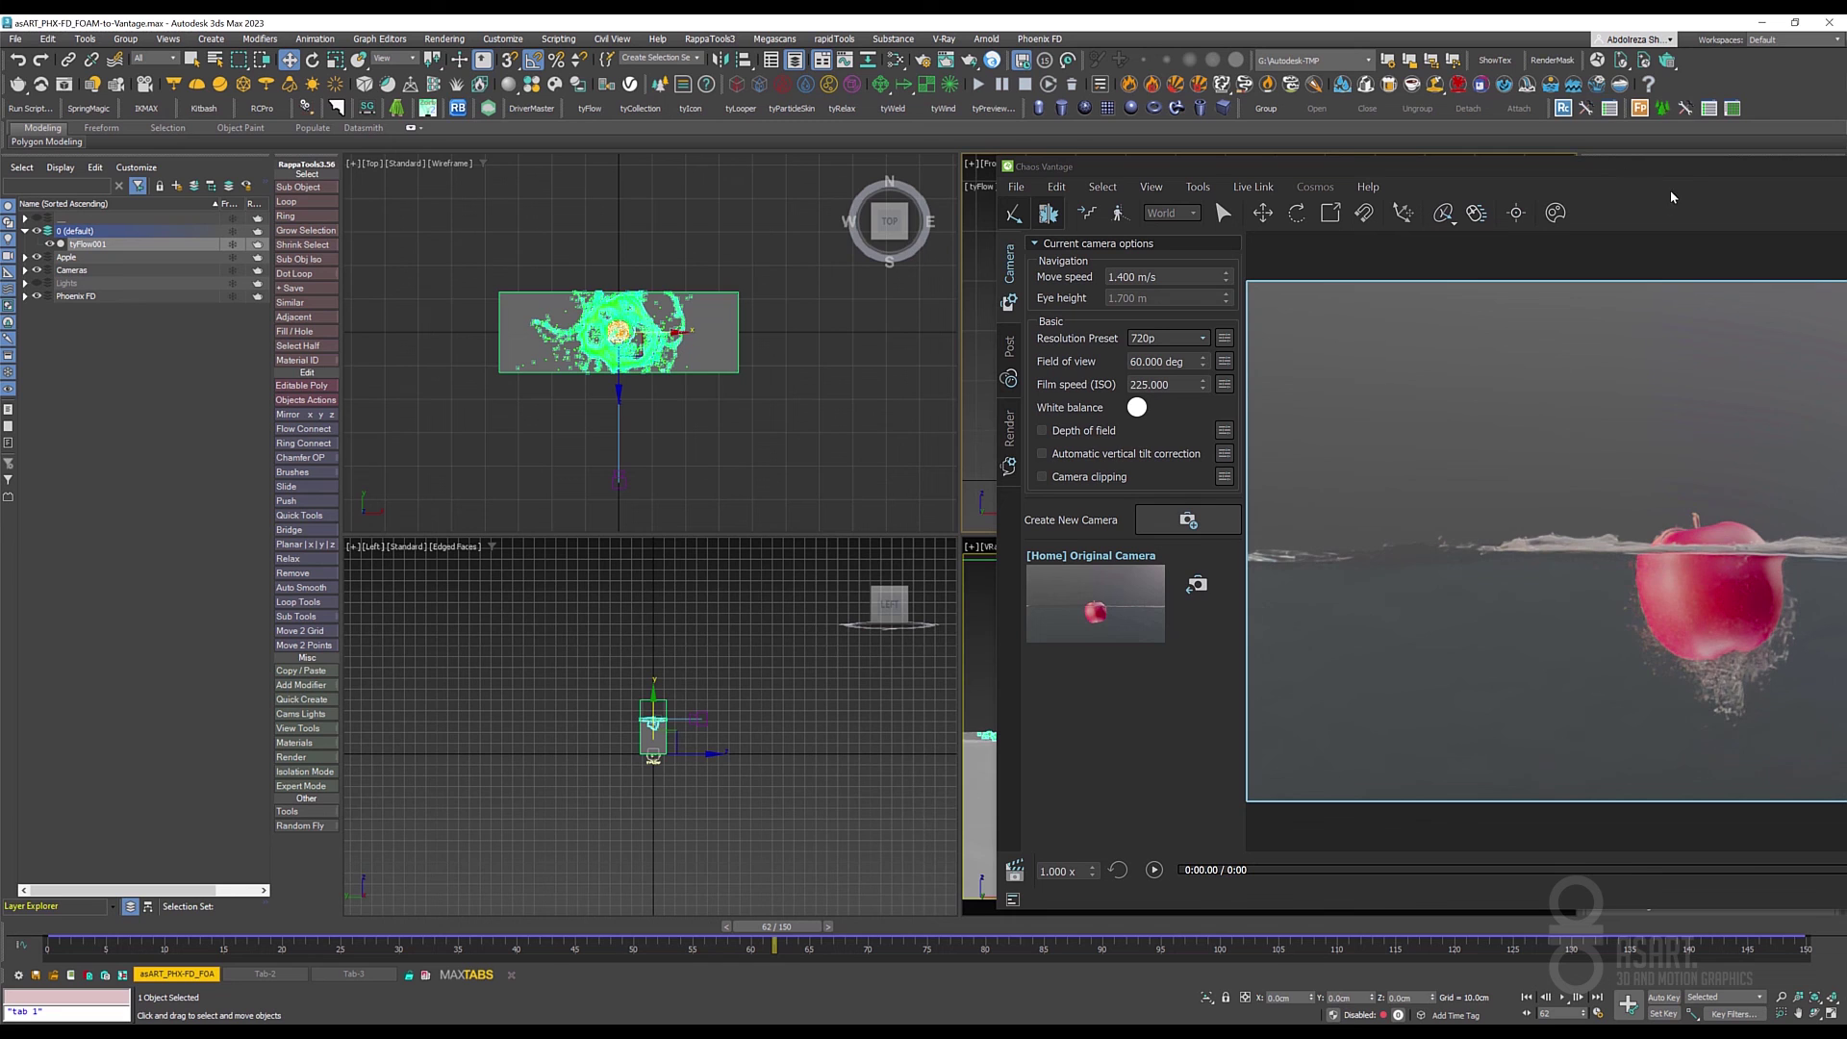
Bring the whole Vantage window back into view and review the bubble foam at frames 115 and 51.
{"action": "left_click_drag", "start_coordinate": [1670, 166], "coordinate": [941, 114]}
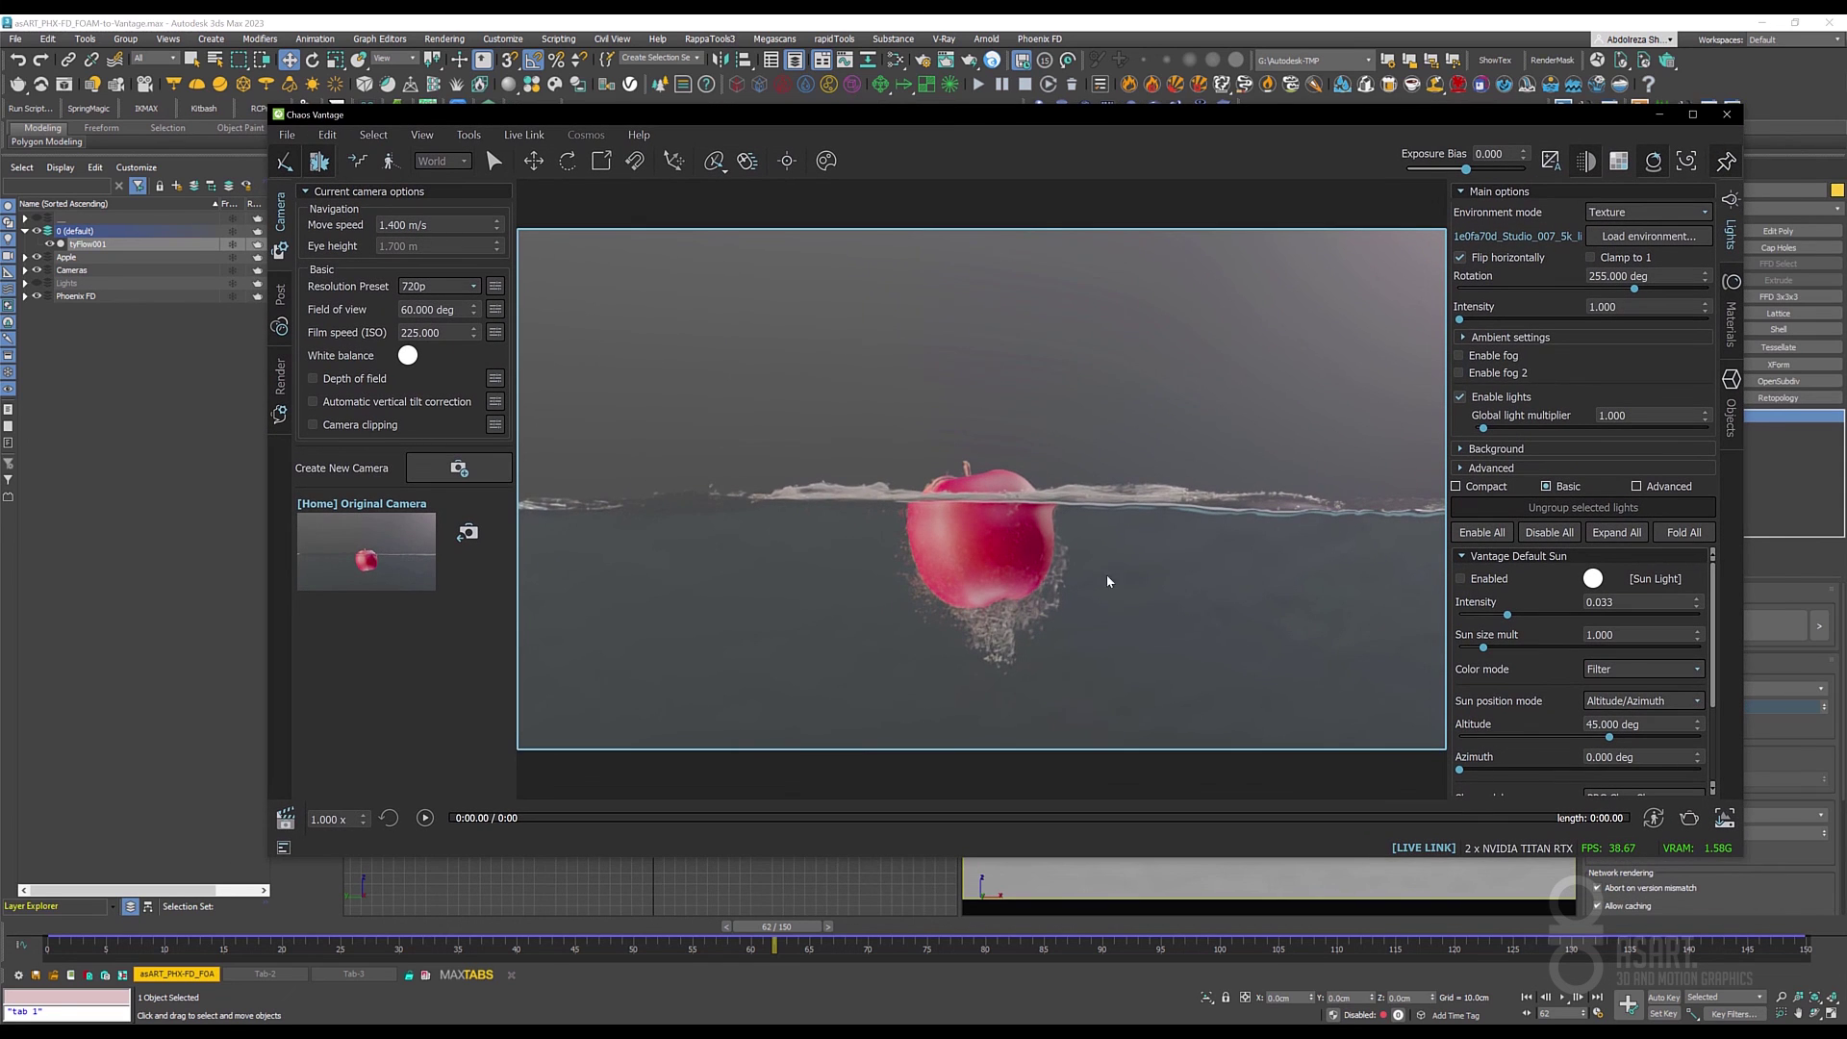
{"action": "left_click_drag", "start_coordinate": [784, 930], "coordinate": [1396, 927]}
{"action": "key", "text": "w"}
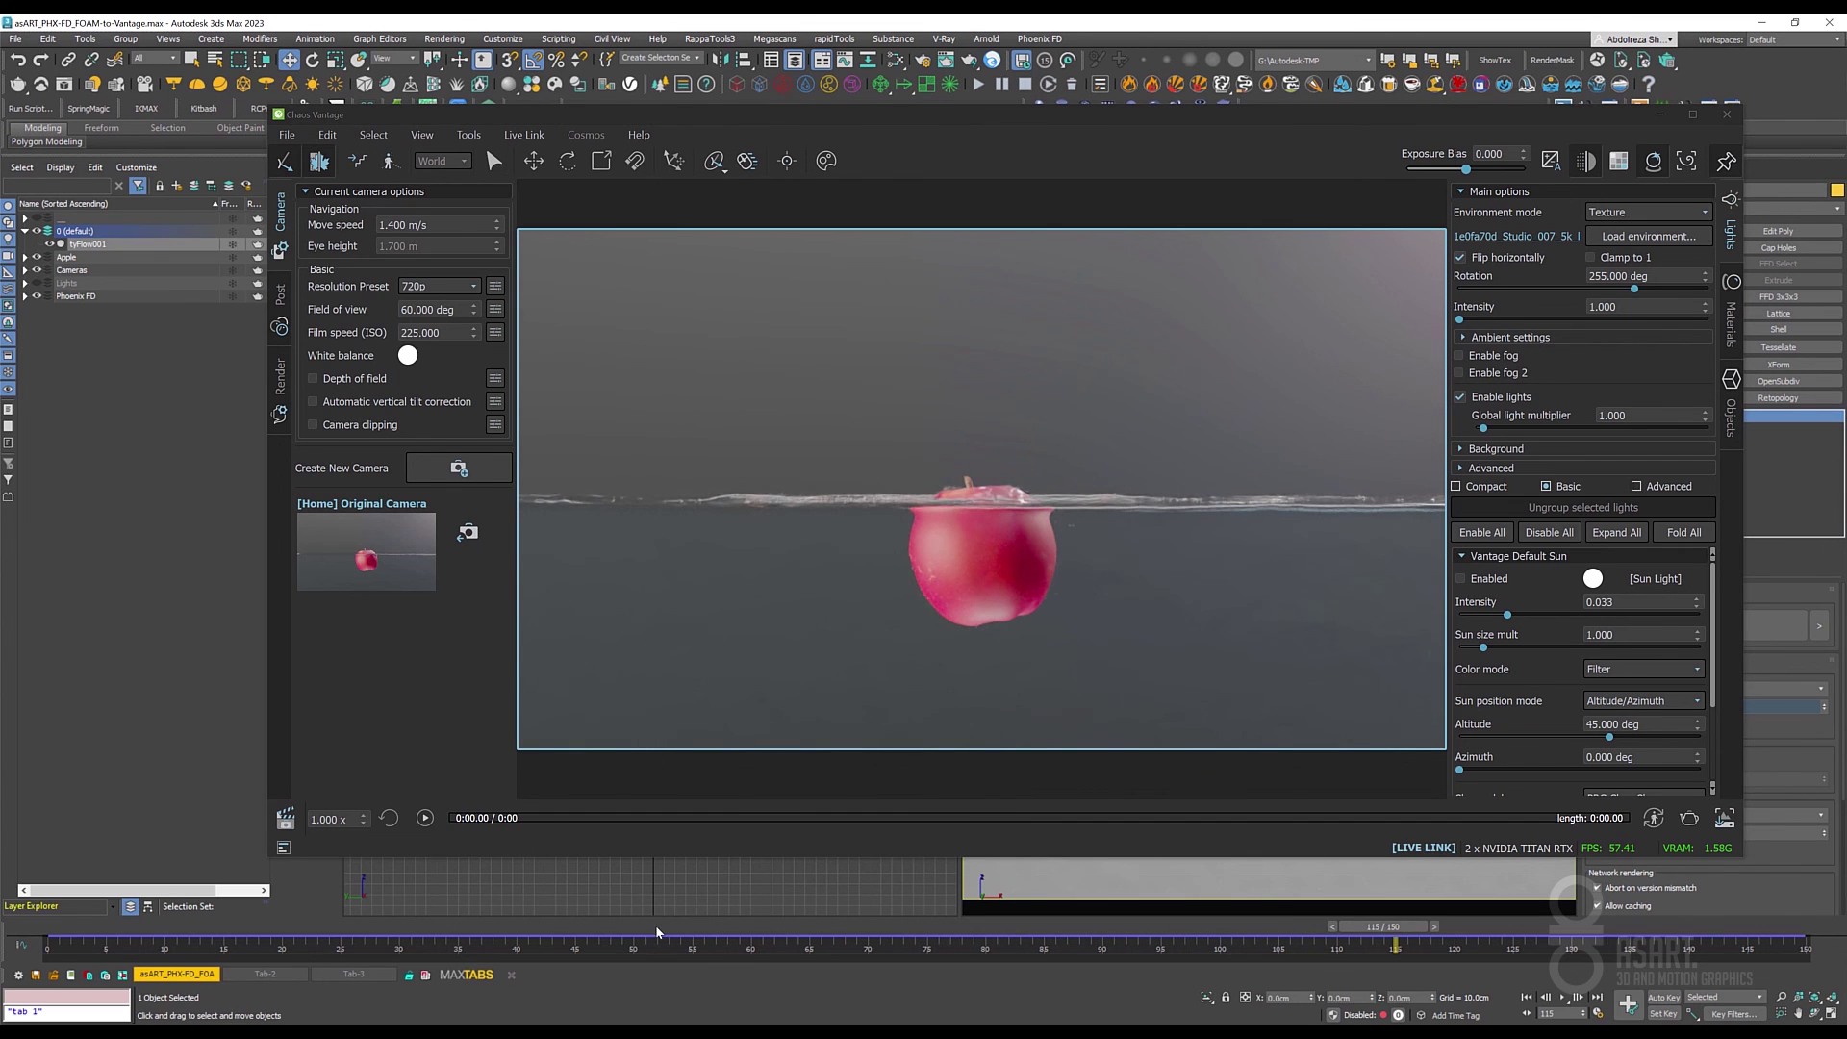
{"action": "left_click", "coordinate": [657, 932]}
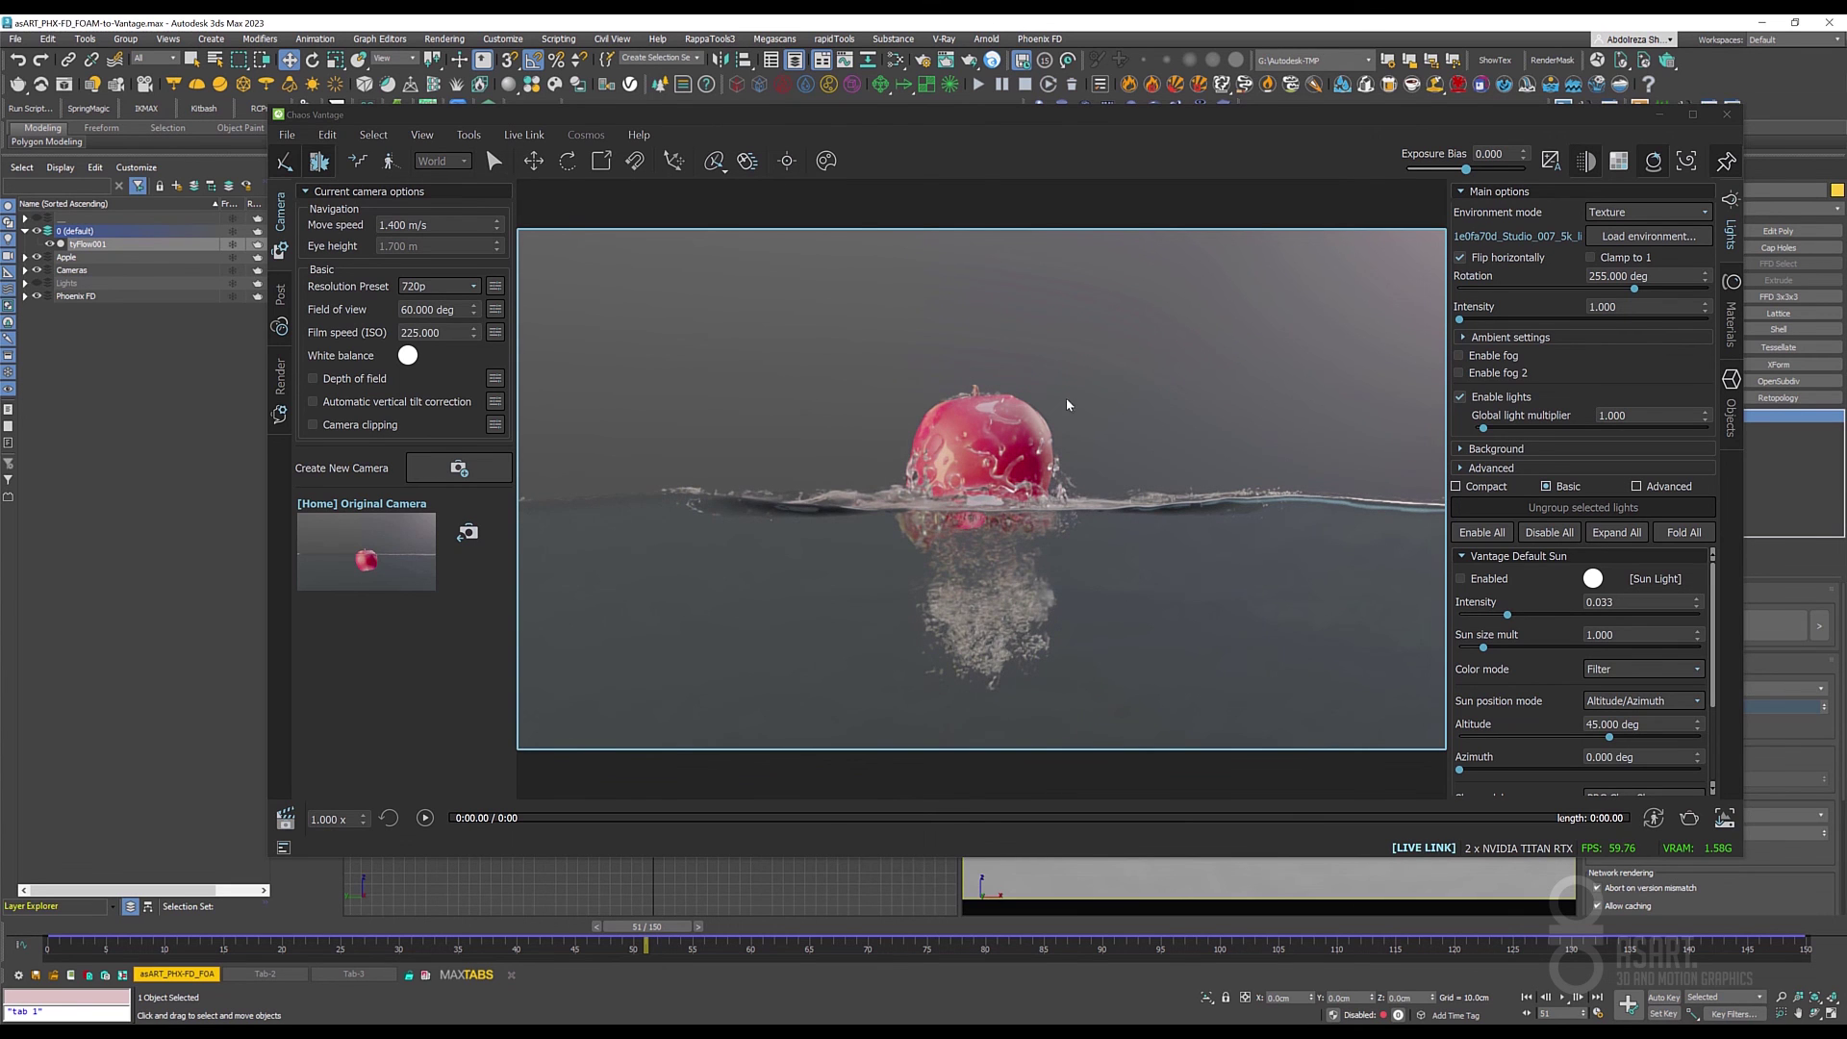
{"action": "left_click_drag", "start_coordinate": [974, 117], "coordinate": [909, 153]}
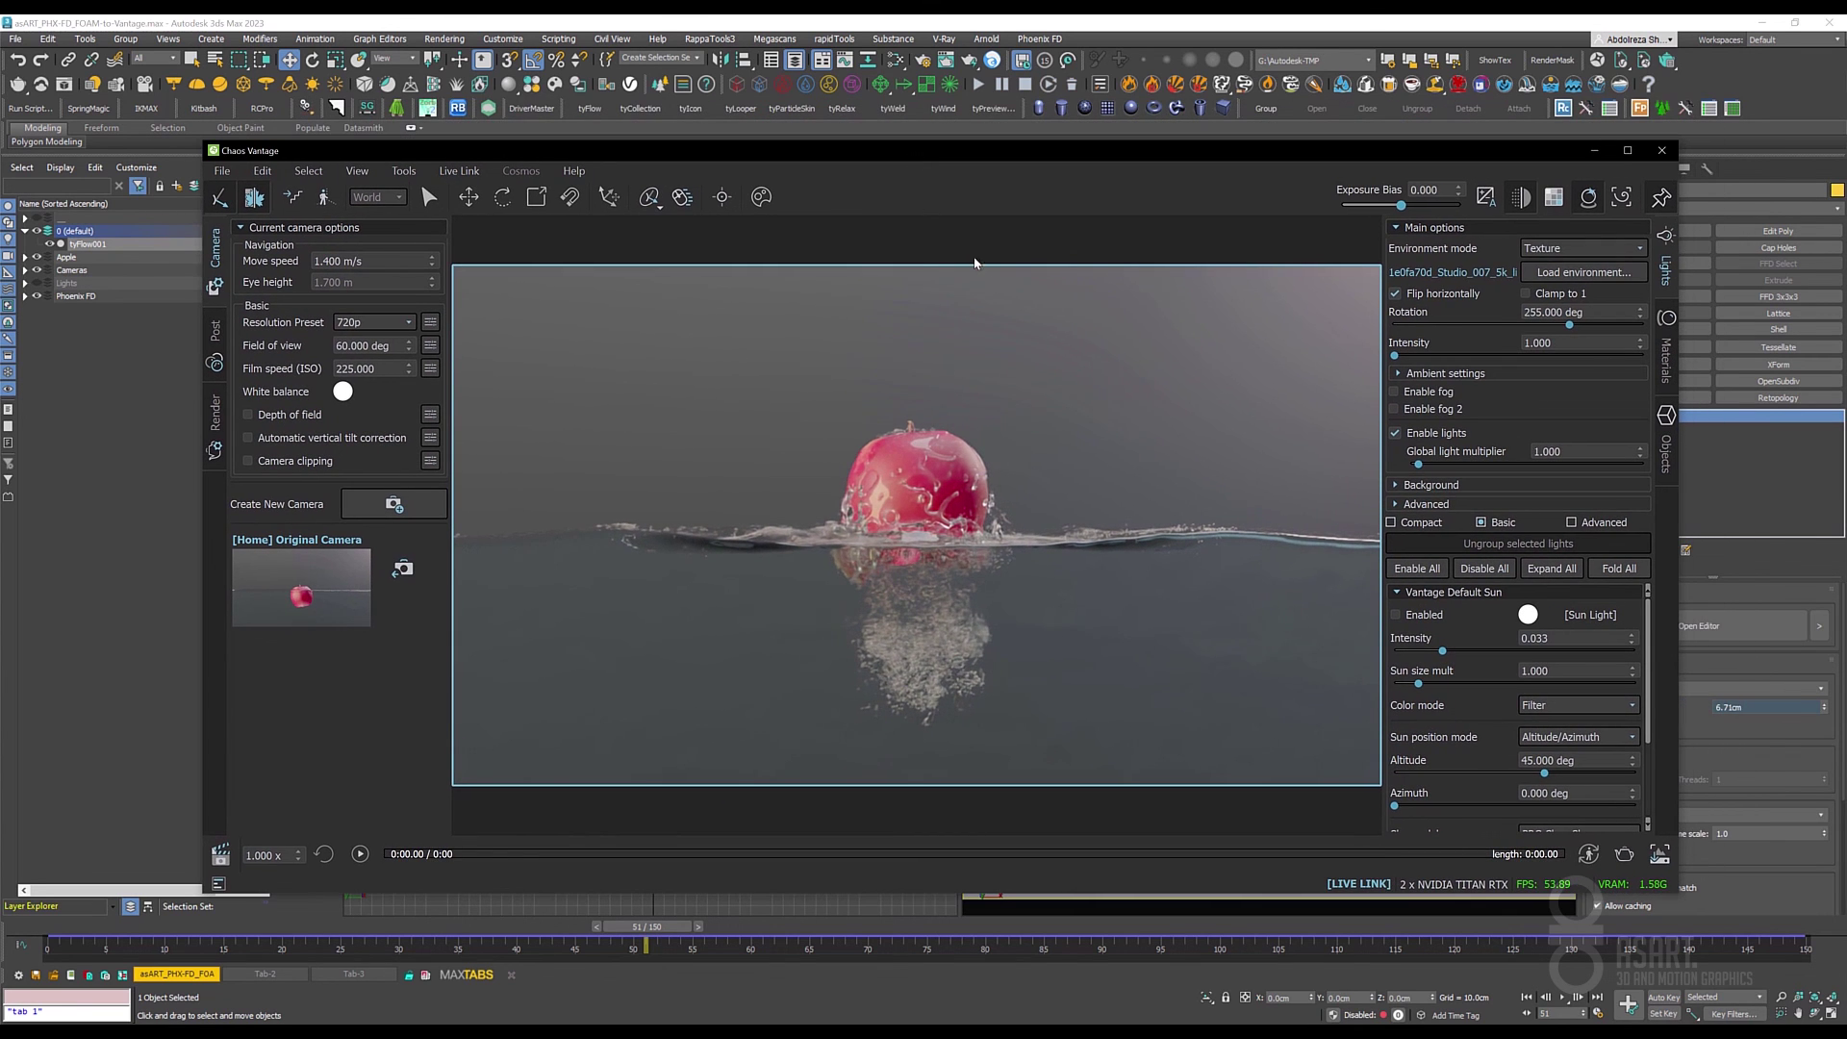